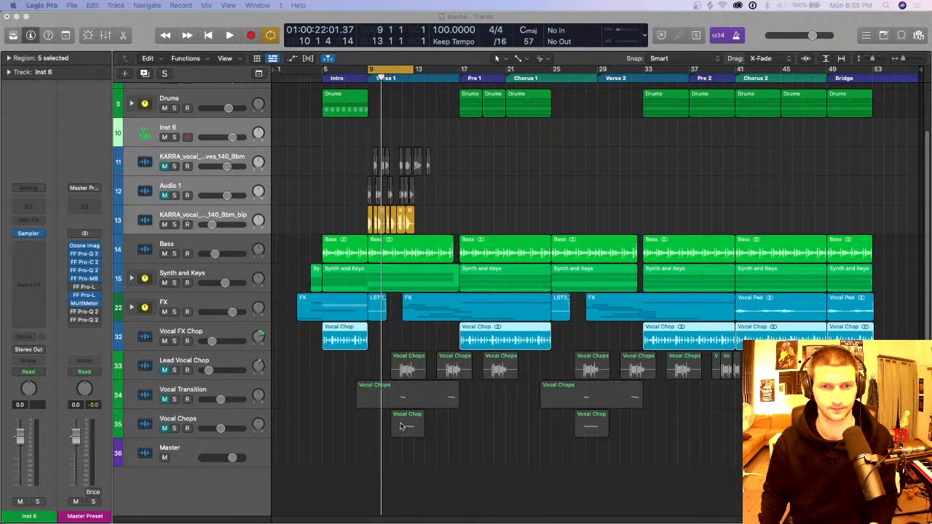
Step: Place the playhead at bar 5, at the start of the Intro, and deselect all regions
key("super+Up")
key("super+Up")
key("super+Up")
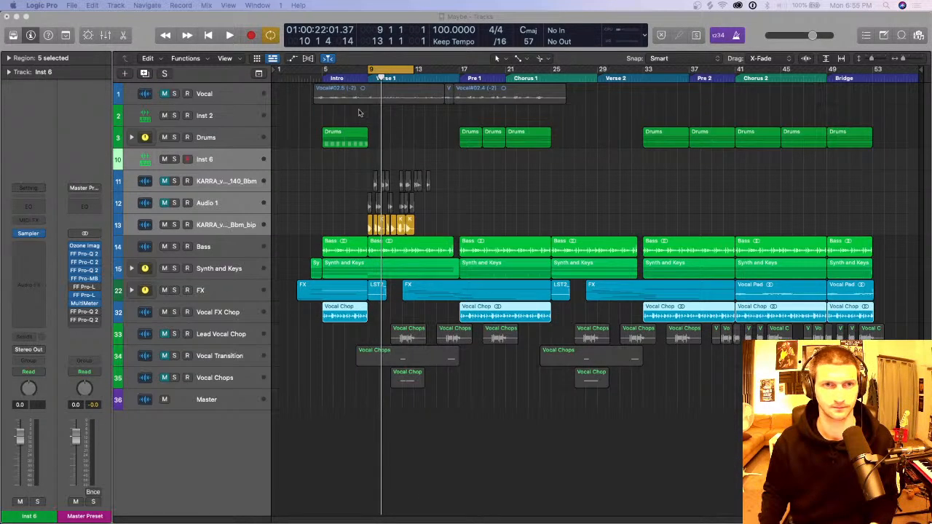
left_click(322, 75)
key("super+Down")
key("super+Down")
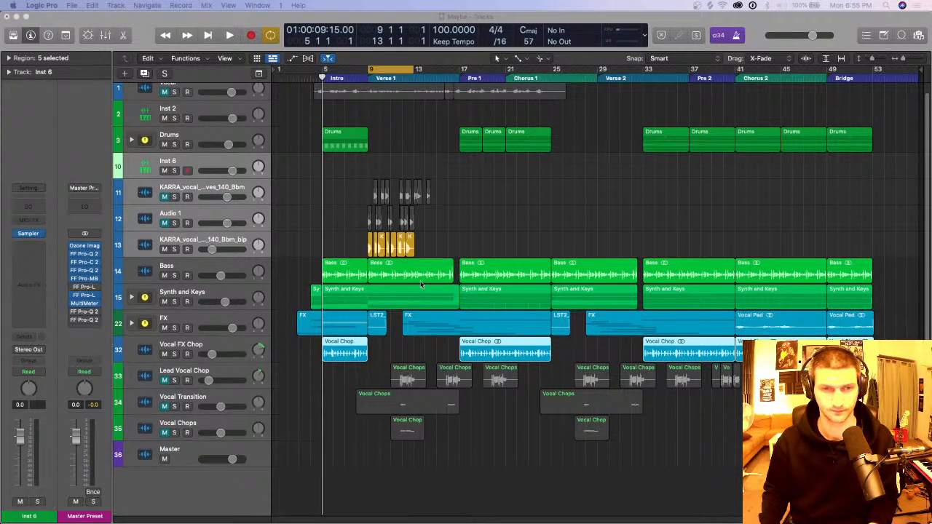
left_click(501, 239)
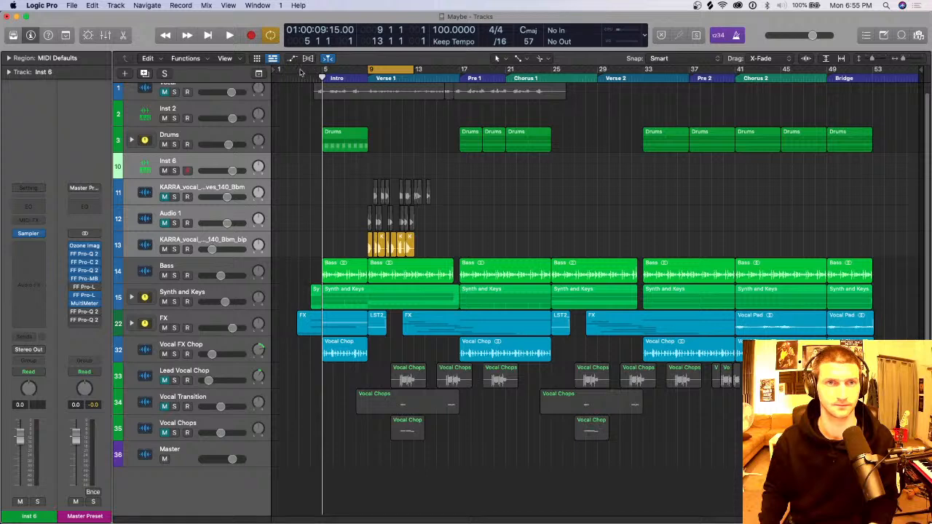
Step: Set the cycle range from bar 3 to bar 26 with cycling turned off, and place the playhead at bar 3
left_click_drag(300, 70, 564, 83)
key("c")
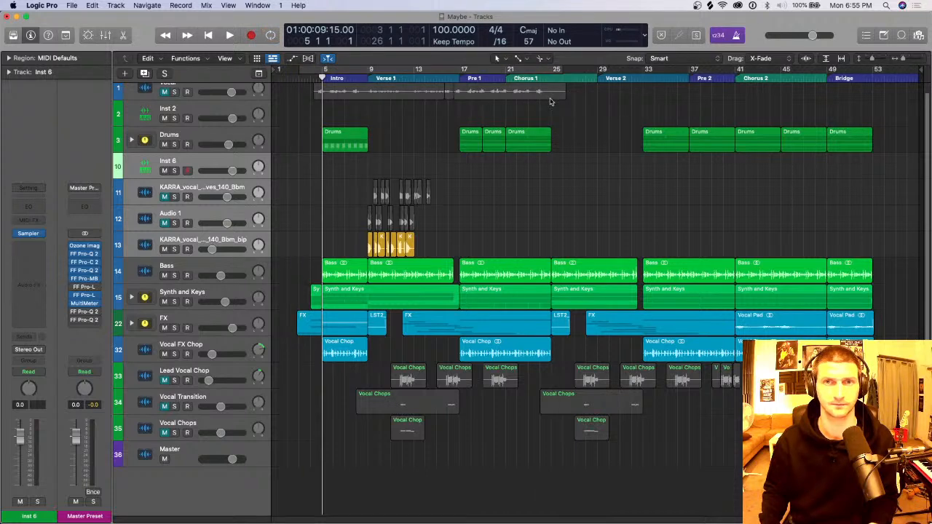
left_click(302, 76)
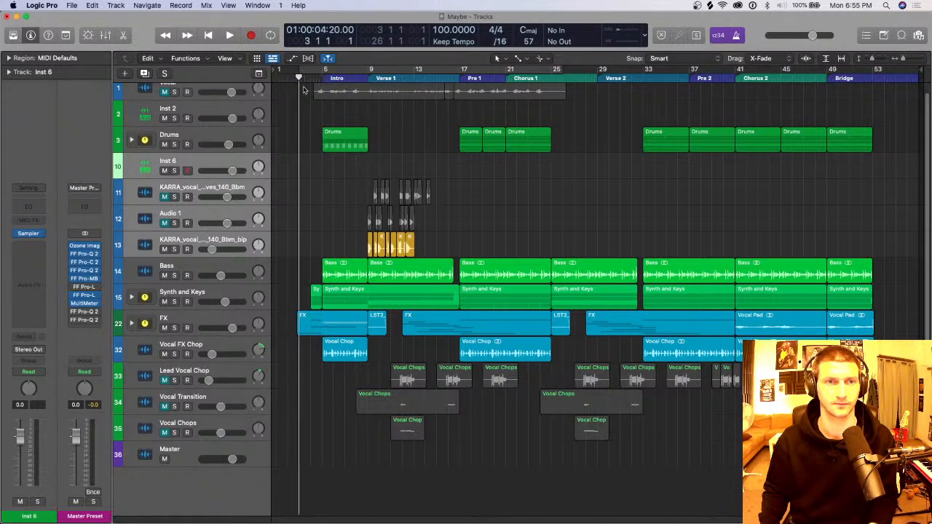
Step: Expand the FX track stack, examine its effect tracks around the Intro and Verse 1, and collapse it again
left_click(129, 327)
left_click(131, 324)
scroll(291, 252, "down", 5)
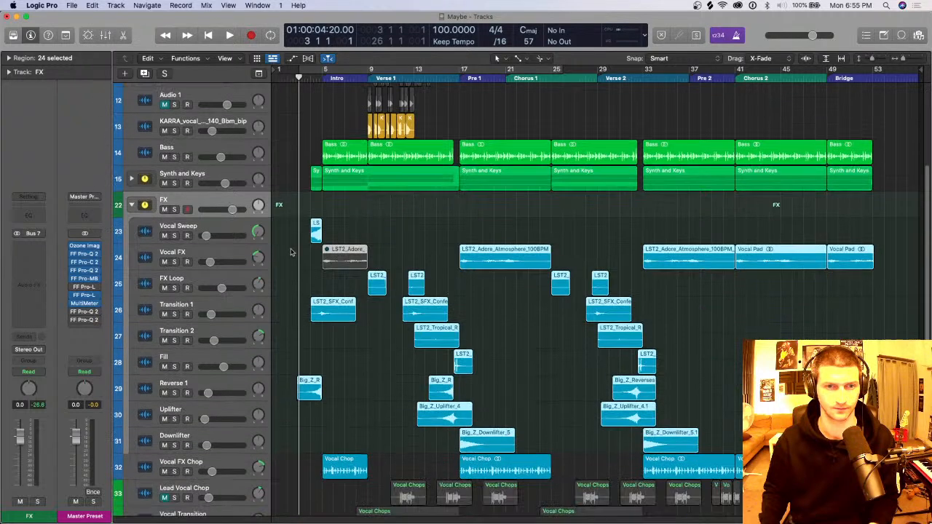
key("super+Right")
key("super+Right")
key("super+Right")
key("super+Right")
key("super+Left")
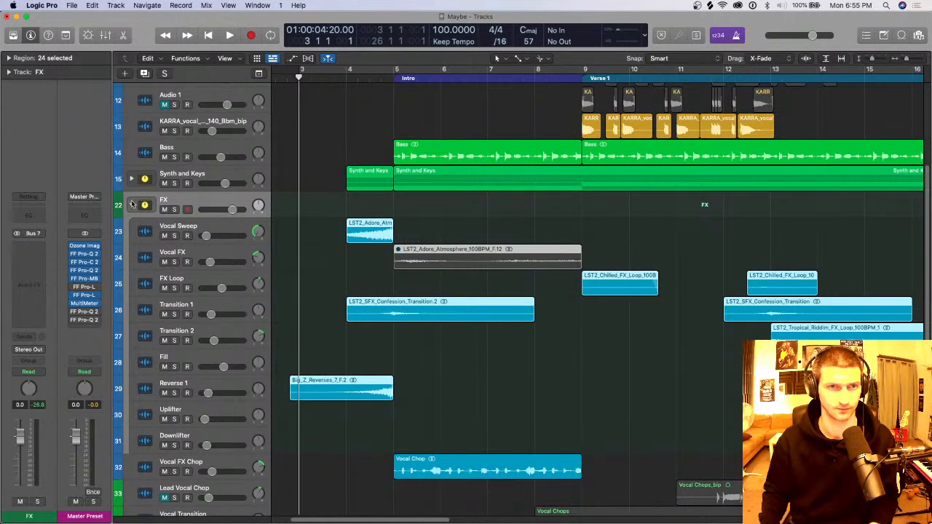
left_click(131, 205)
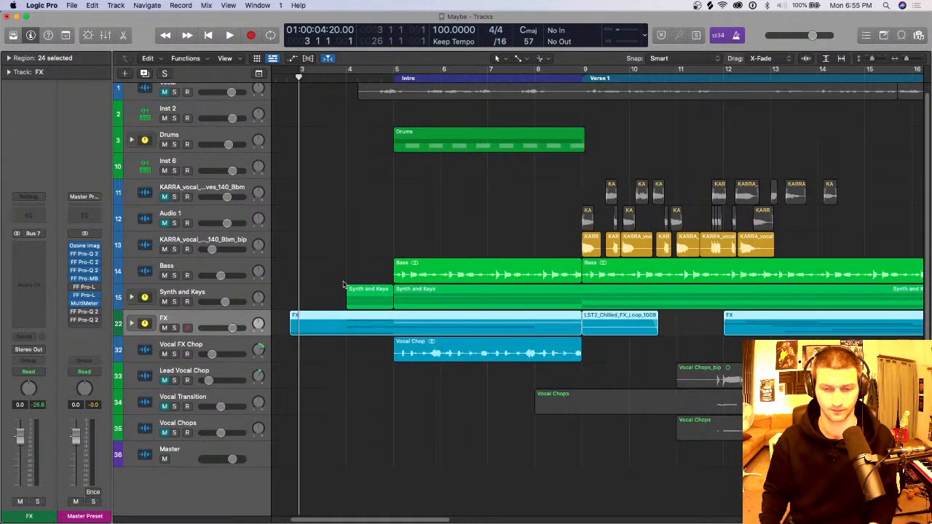
Step: Set an active cycle range from bar 4 to about bar 13 and deselect the FX regions
left_click(344, 70)
left_click_drag(347, 67, 803, 67)
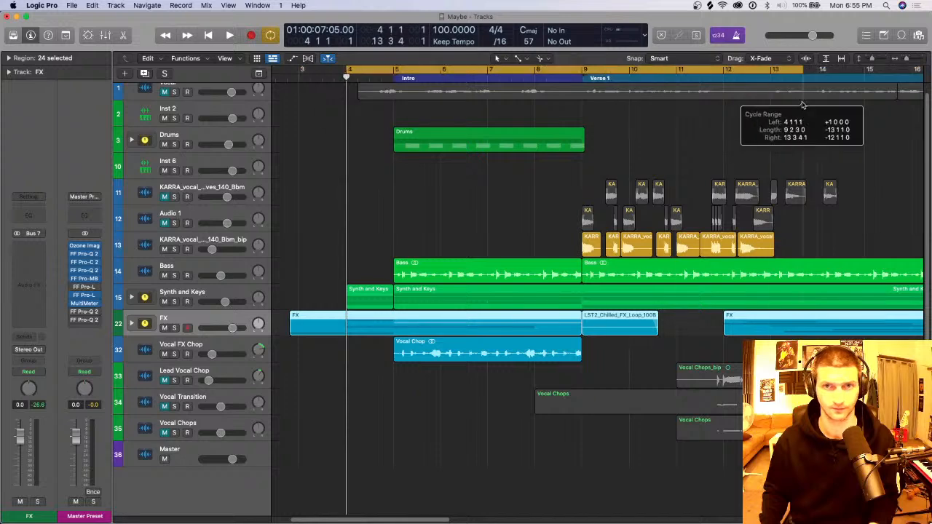
key("super+Down")
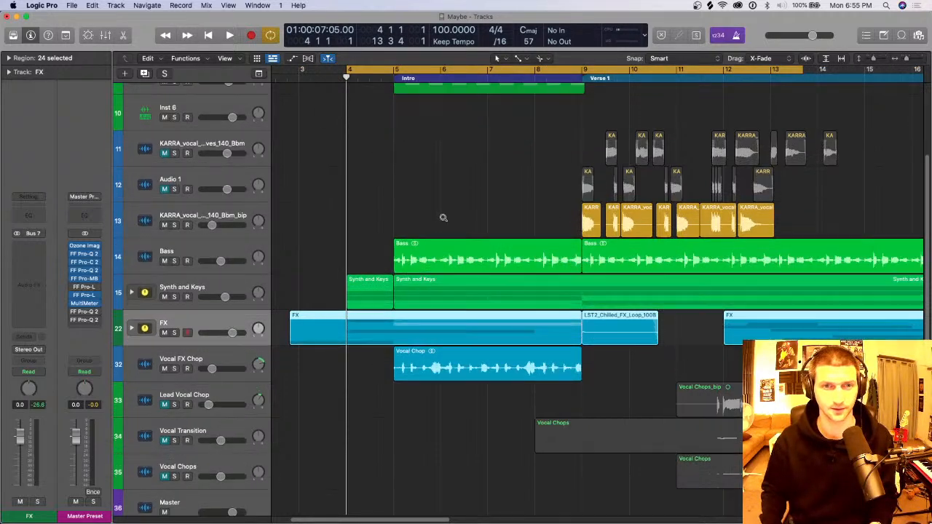
key("super+Up")
key("super+Up")
key("super+Left")
key("super+Left")
key("super+Left")
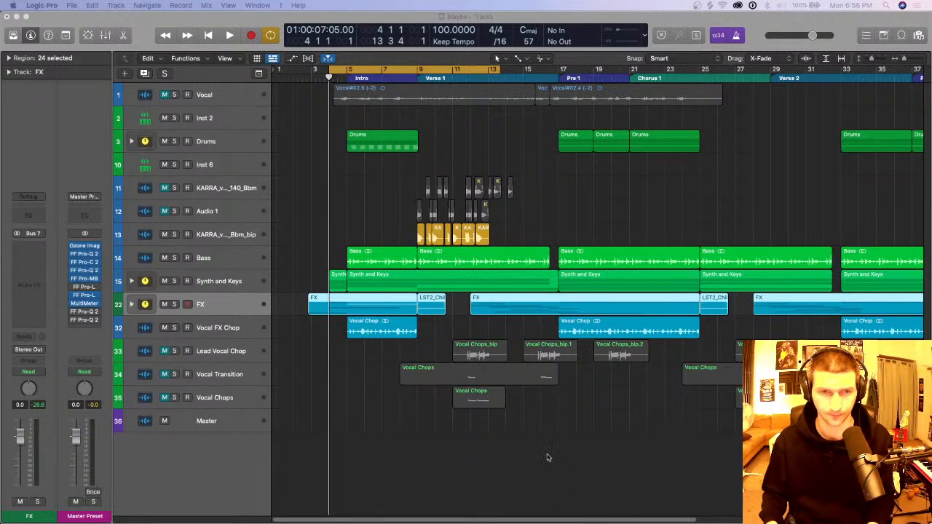
left_click(405, 441)
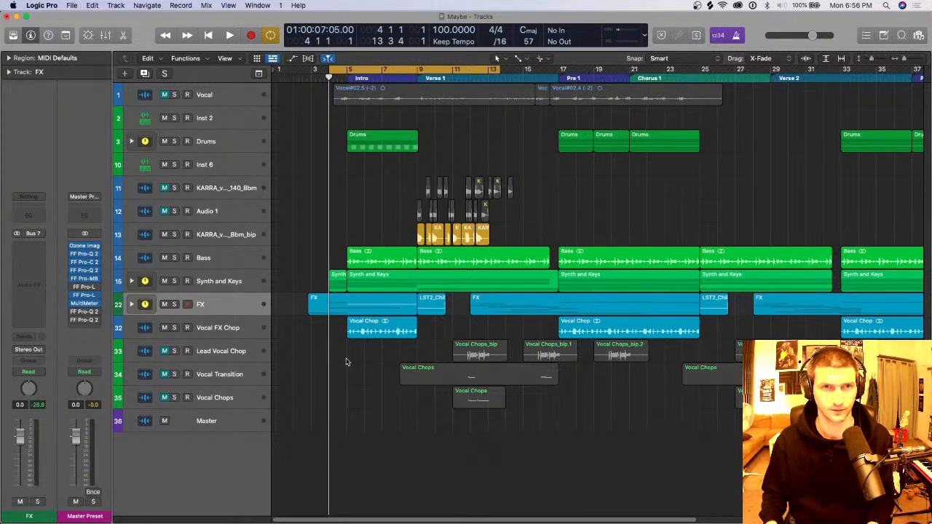
Step: Play the Intro in short passages from bar 4, stopping between them
key("space")
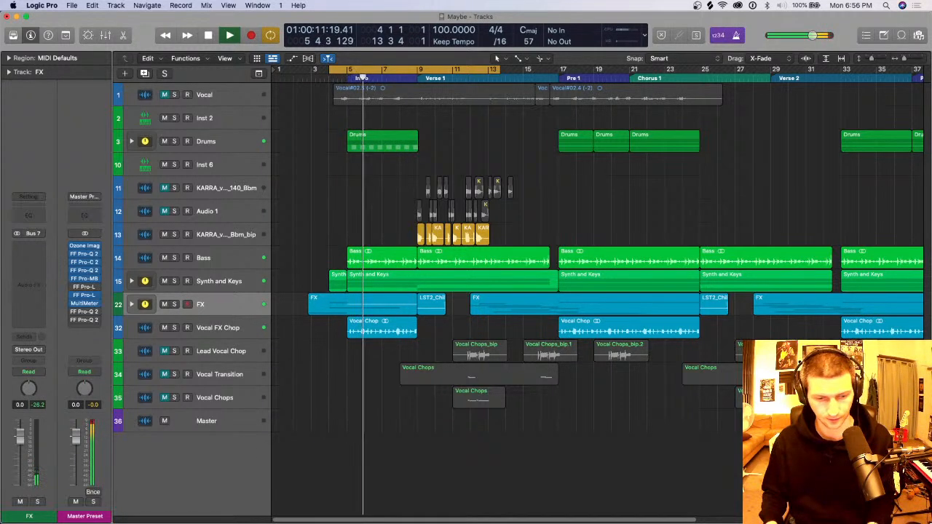
key("space")
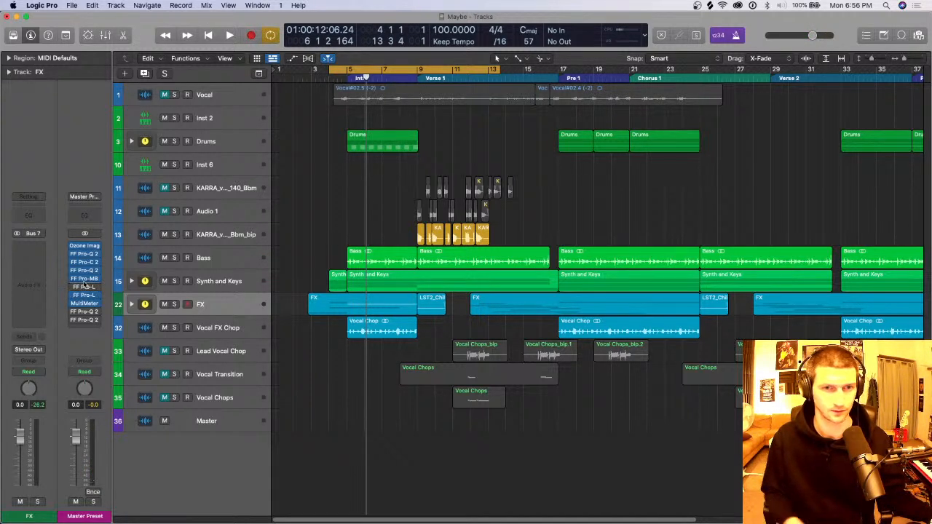
key("space")
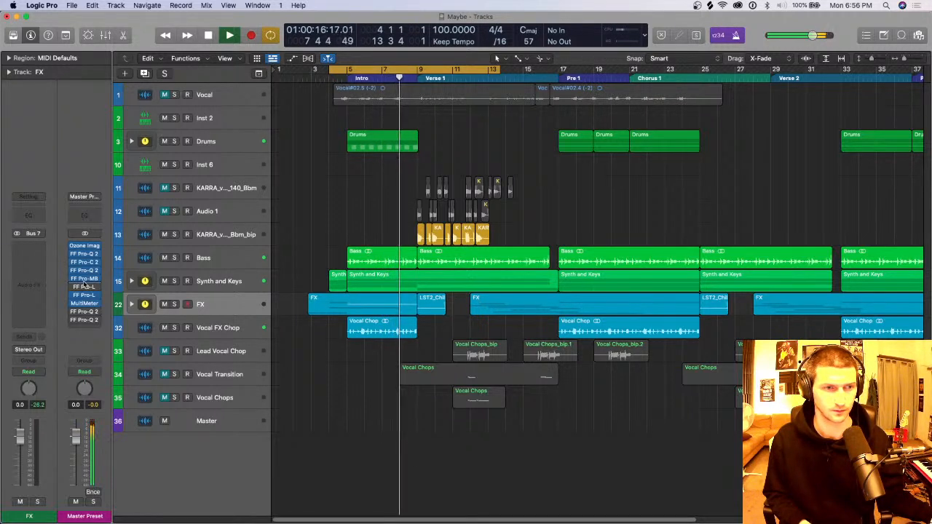
key("space")
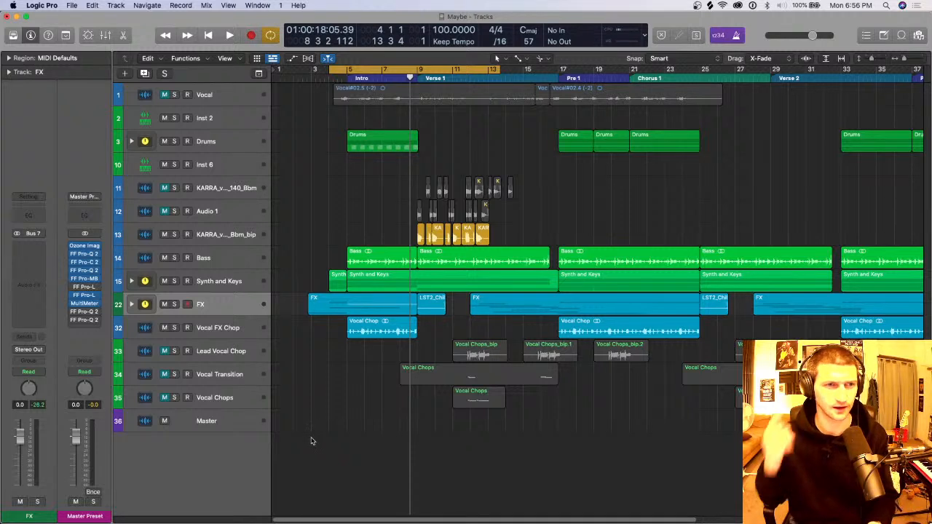
key("space")
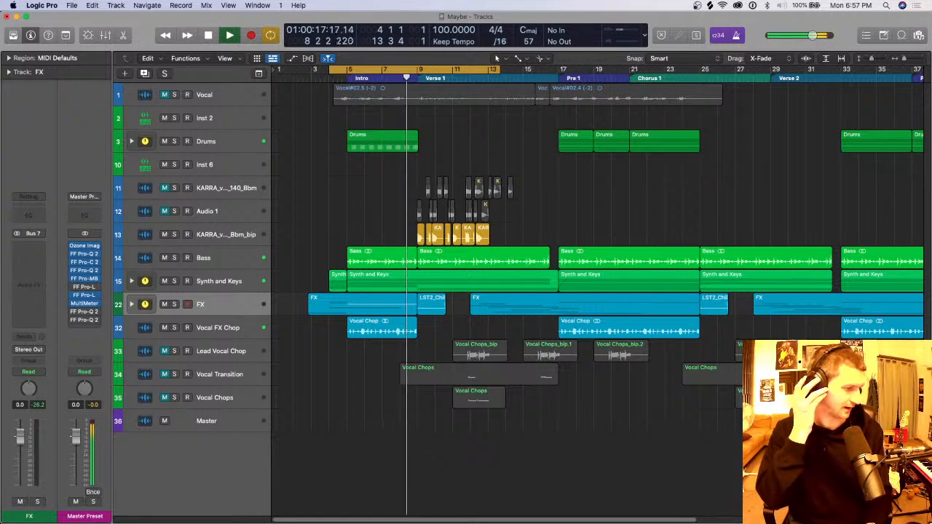
key("space")
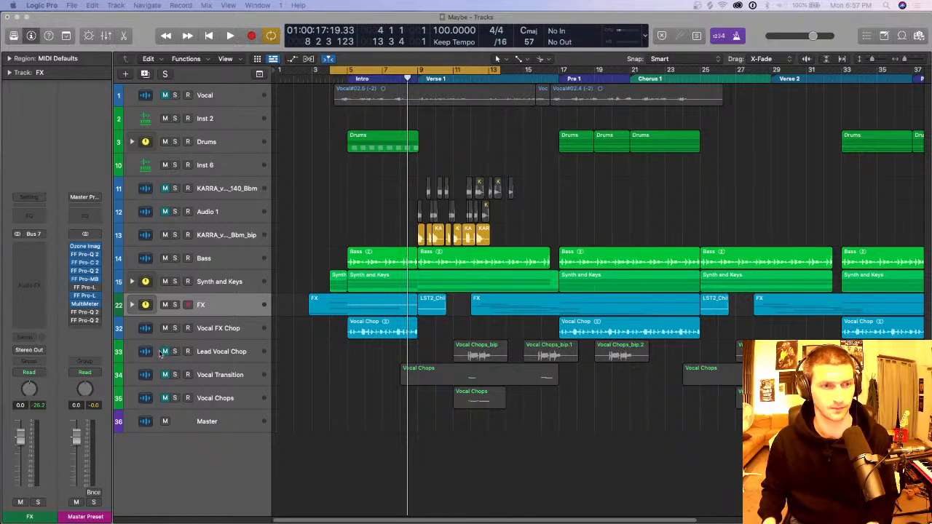
Step: Select Scarlett 2i4 USB as the output device in the audio preferences and apply the device settings
key("super+comma")
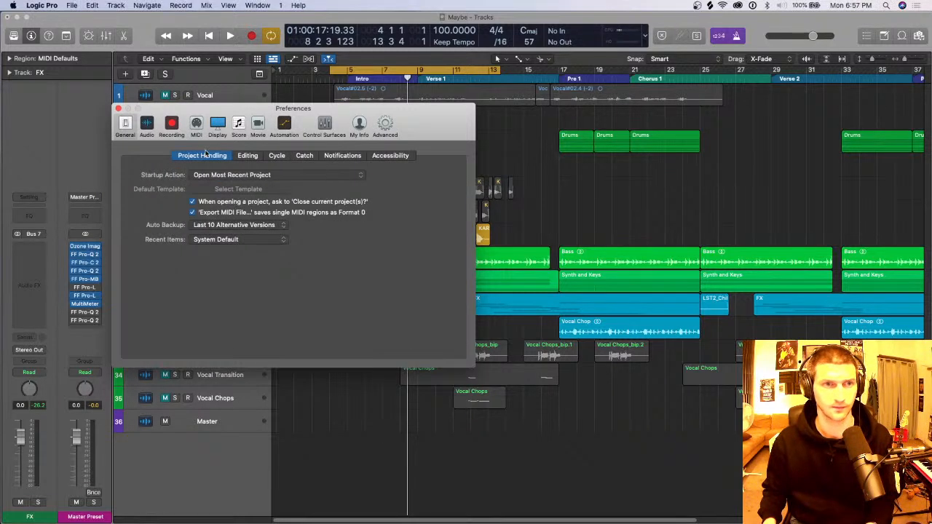
left_click(145, 125)
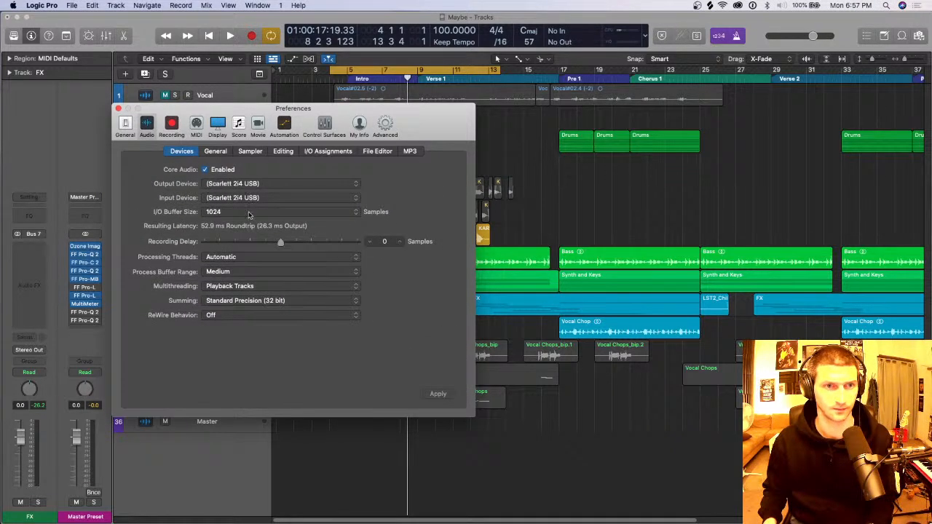
left_click(252, 185)
left_click(262, 142)
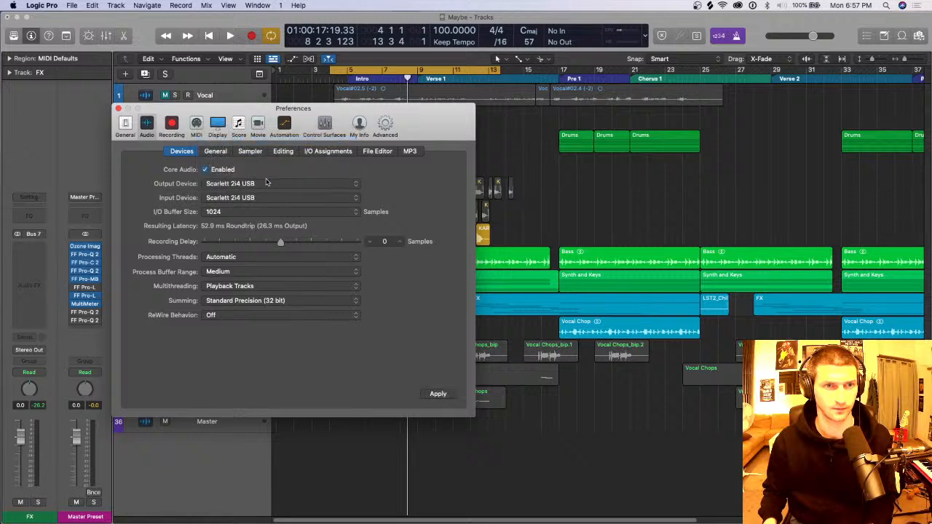
left_click(446, 395)
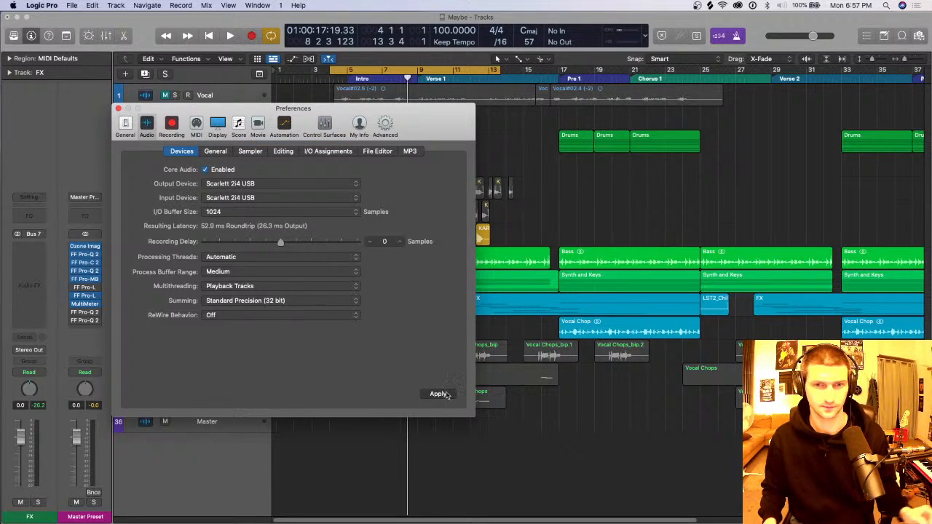
key("super+h")
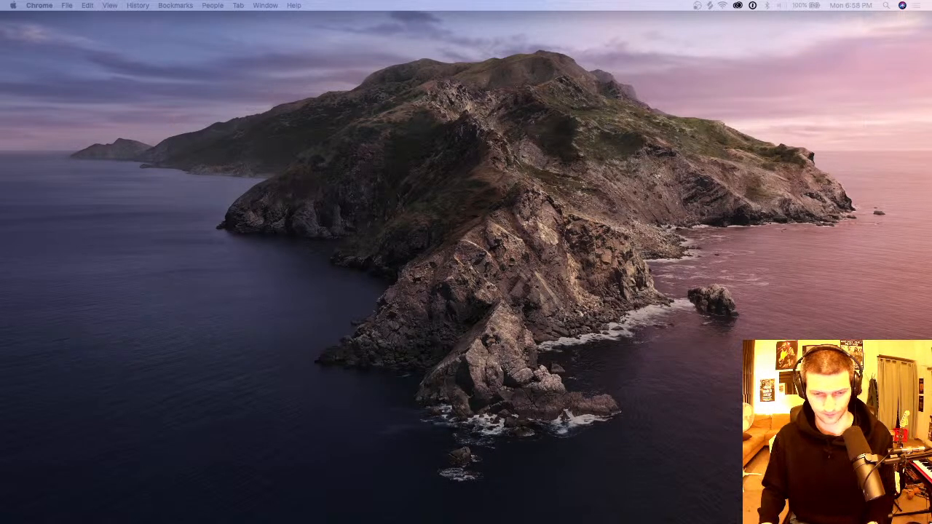
key("ctrl+Up")
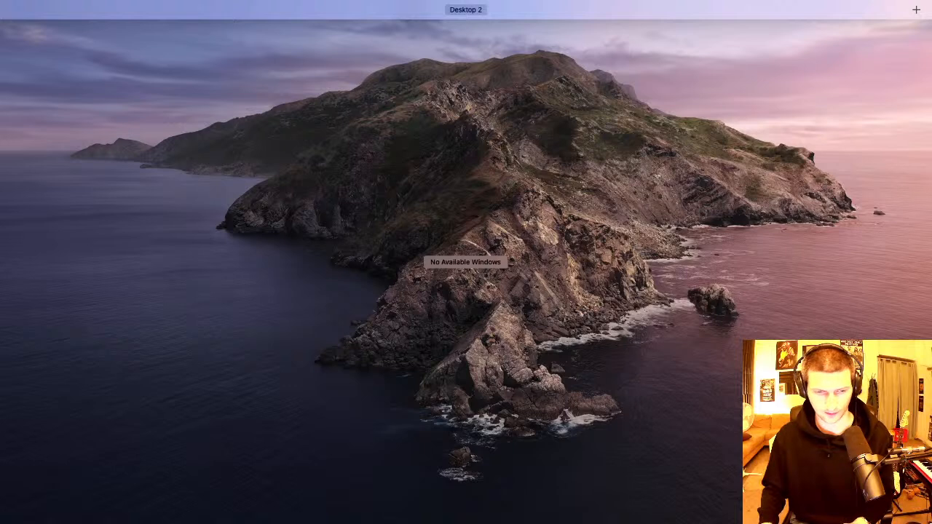
key("ctrl+Up")
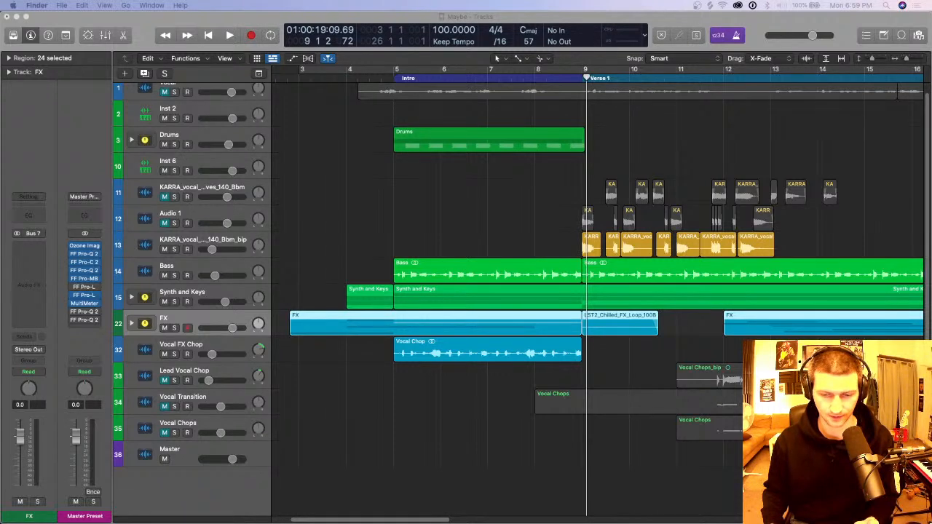
Step: Play the arrangement from bar 4 through the Intro into Verse 1 with the bar 3 to 26 cycle range active
left_click(451, 411)
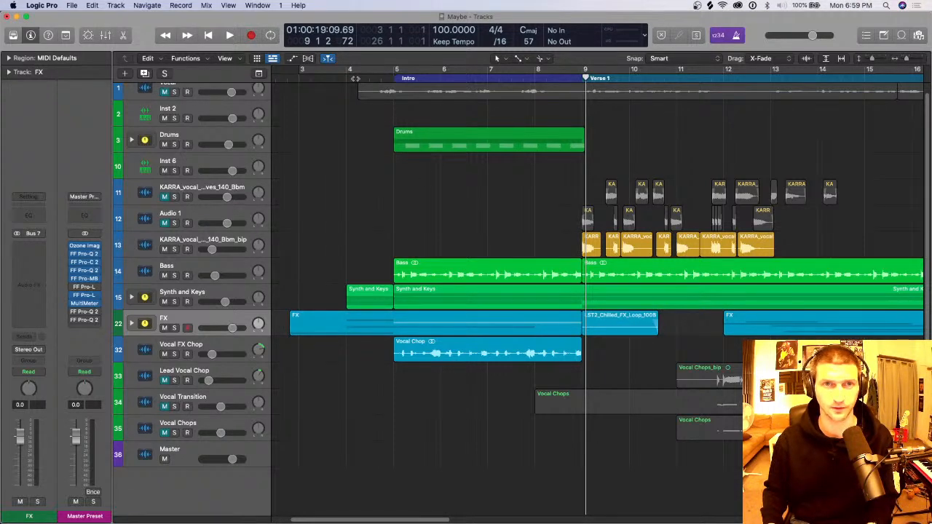
left_click(354, 78)
key("space")
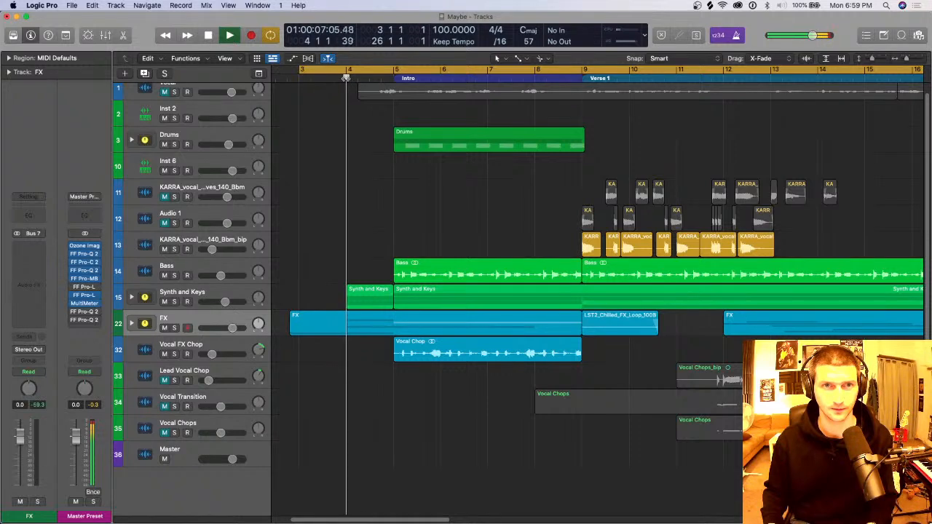
key("z")
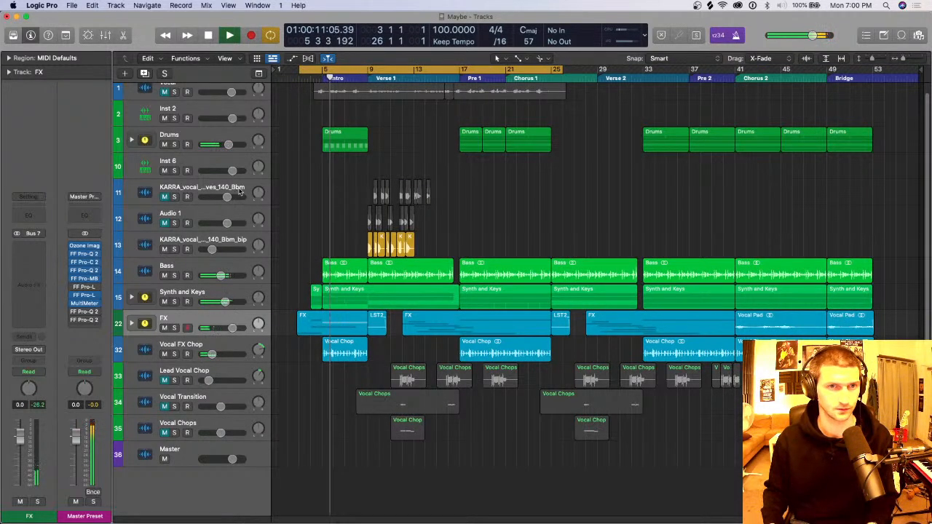
key("super+Right")
key("super+Right")
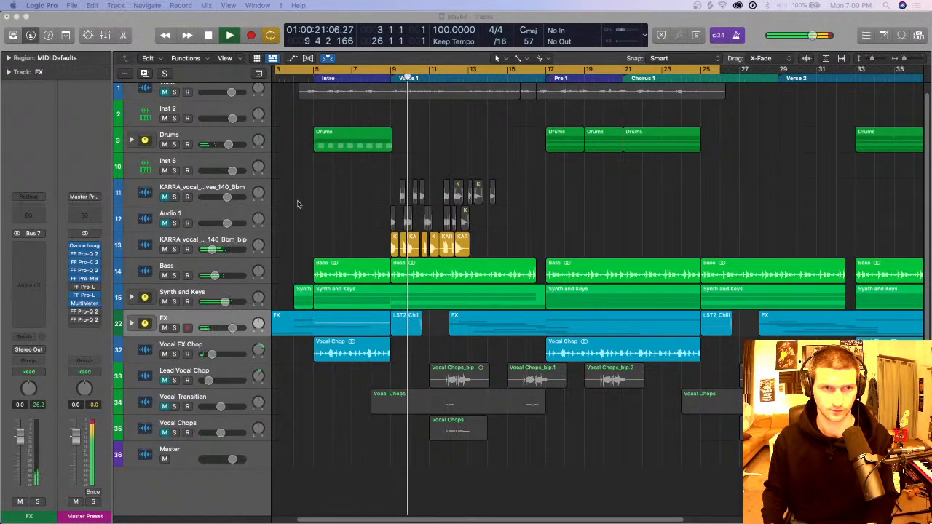
Step: Stop playback with the KARRA vocal bip track muted, and save the project
key("space")
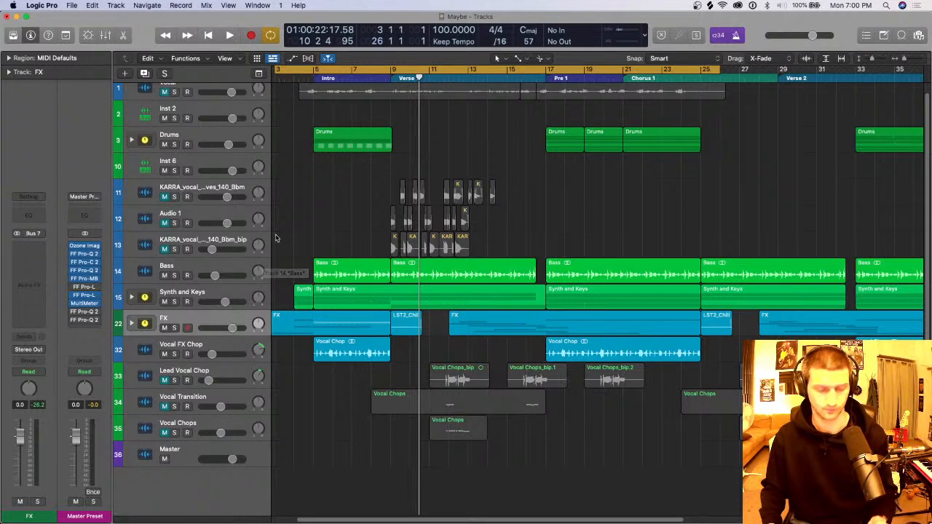
key("super+s")
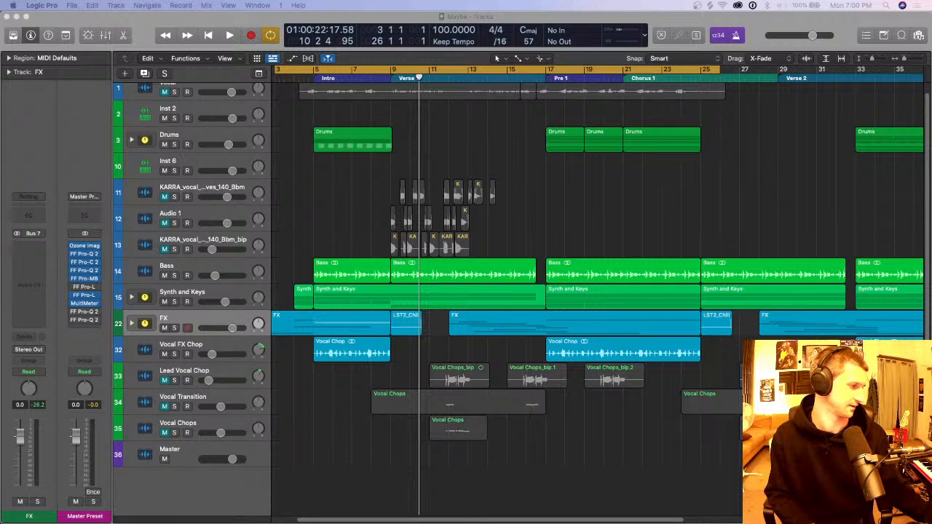
Step: Play the opening bars before the Intro, stop, and solo the Drums track stack
left_click(442, 476)
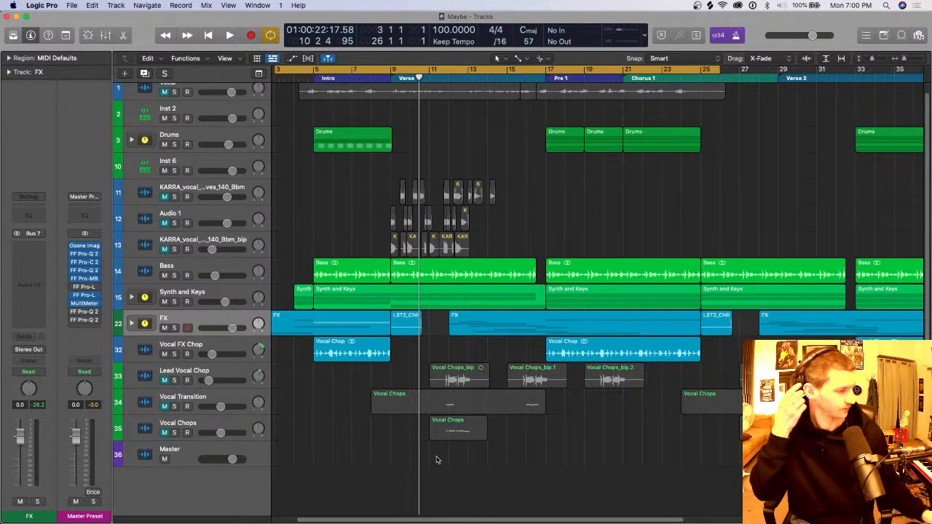
key("space")
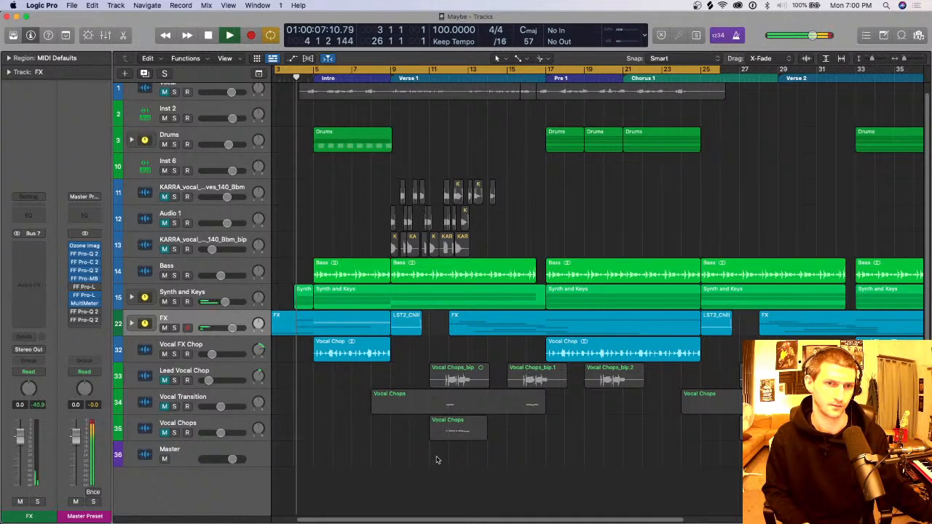
key("space")
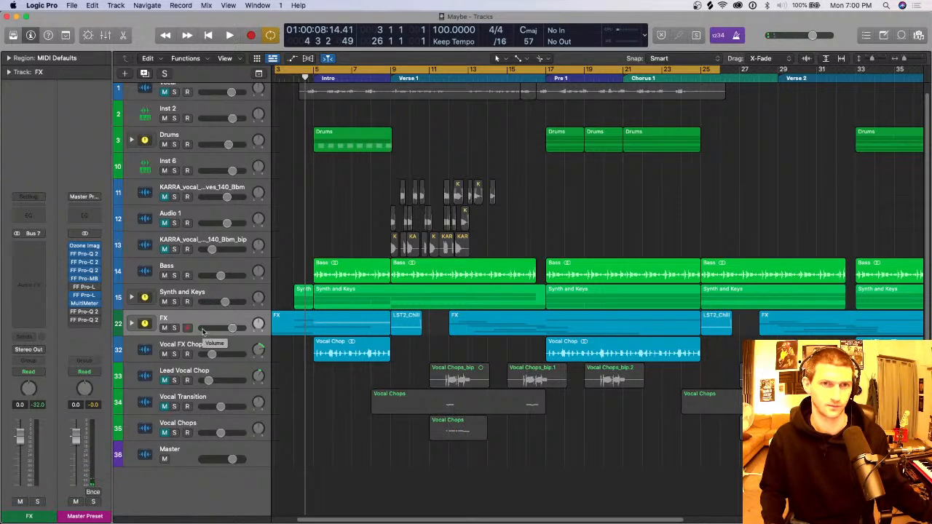
left_click(174, 145)
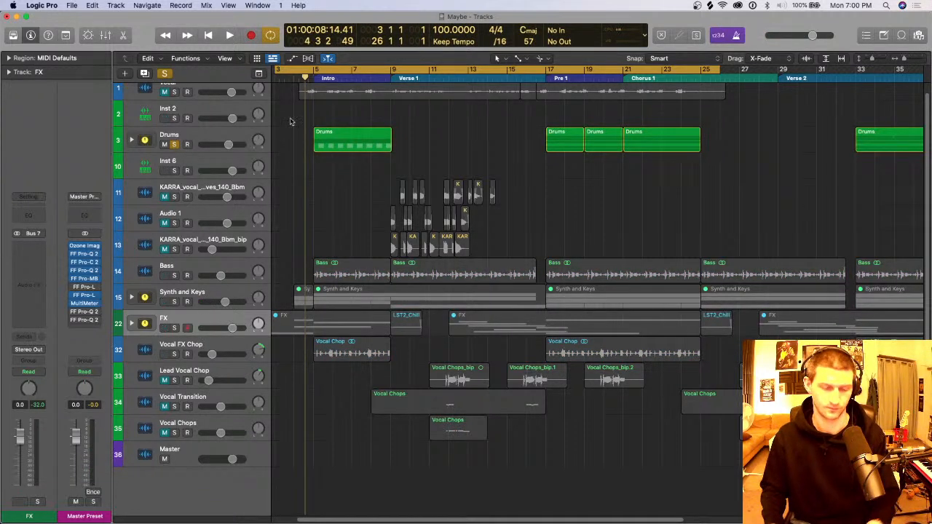
Step: Play the soloed drums with the cycle range set over the Intro from bar 5 to 9, and select the Drums track
left_click_drag(326, 71, 392, 73)
key("c")
key("space")
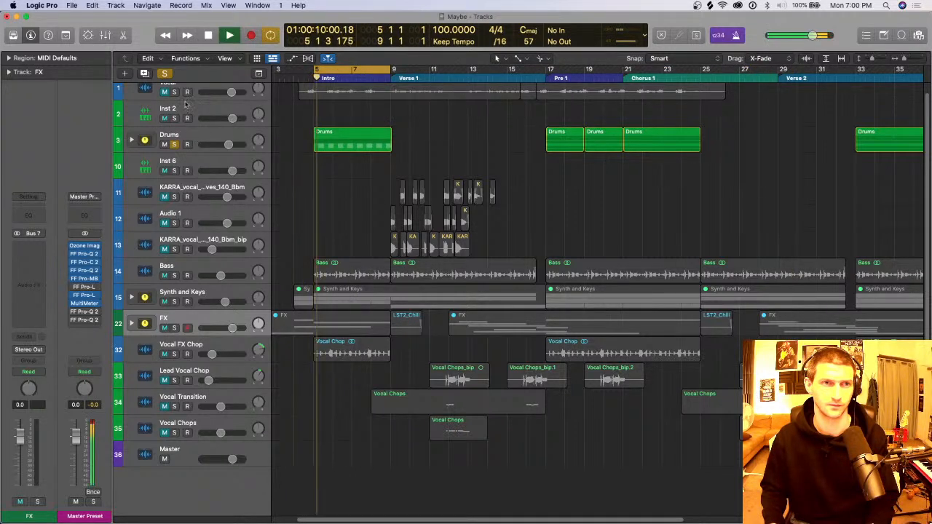
left_click(203, 138)
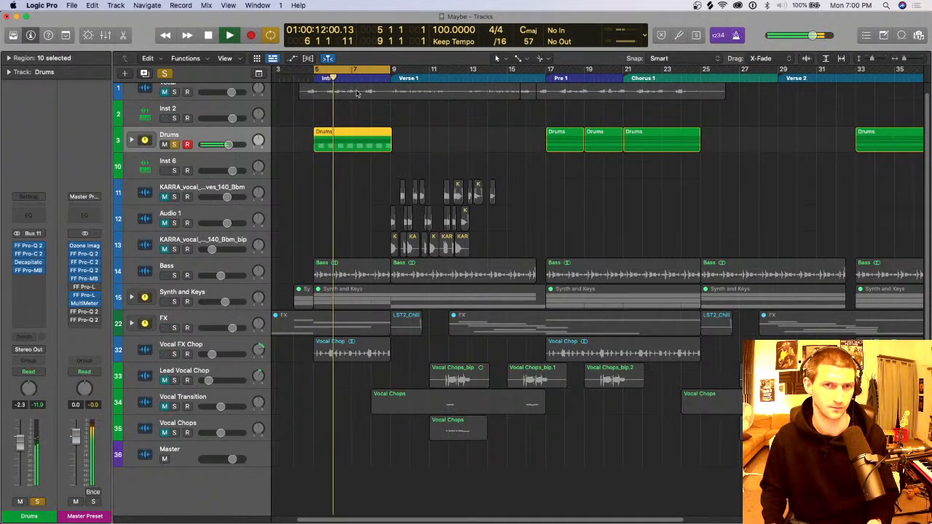
Step: Audition the soloed drums with the cycle range set from bar 17 to 25, covering Pre 1 and the start of Chorus 1
left_click_drag(548, 70, 706, 73)
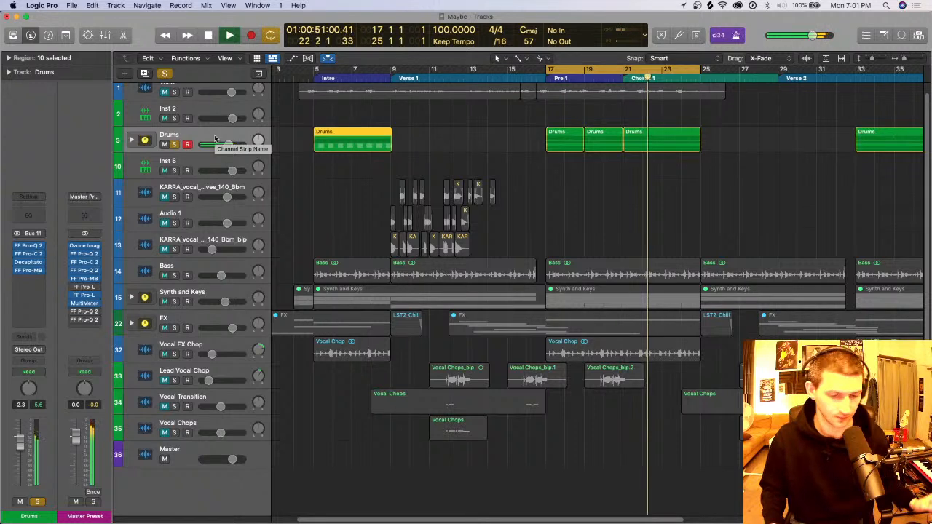
key("space")
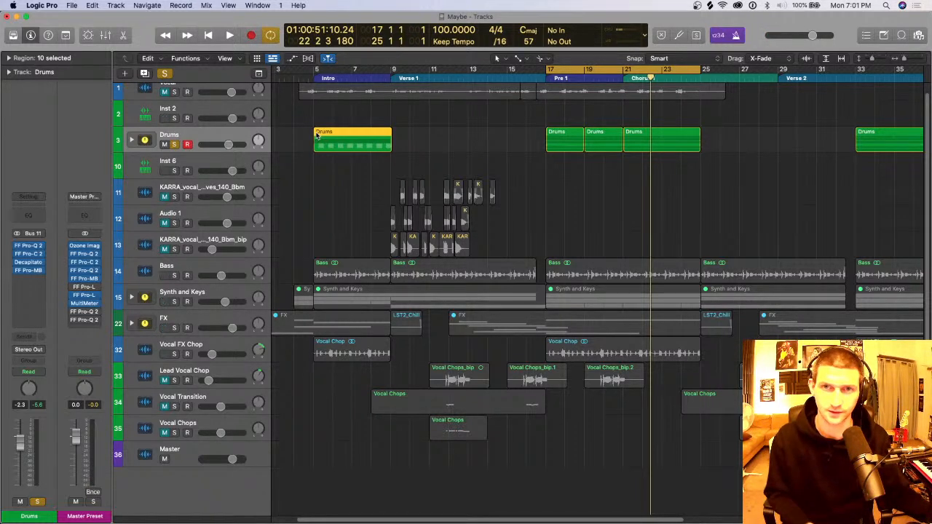
key("space")
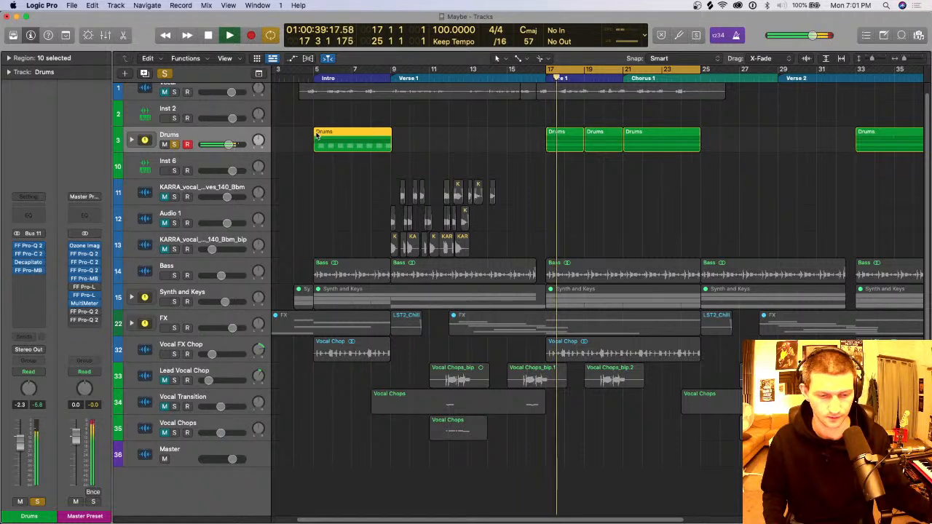
key("space")
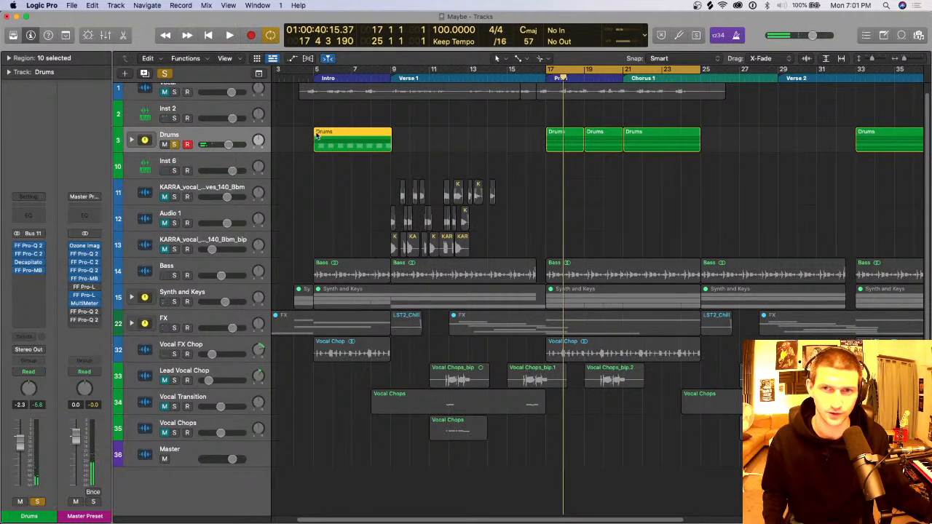
Step: Replay the soloed drums from bar 17 into Chorus 1, dismissing the system overload alert, and stop playback
key("space")
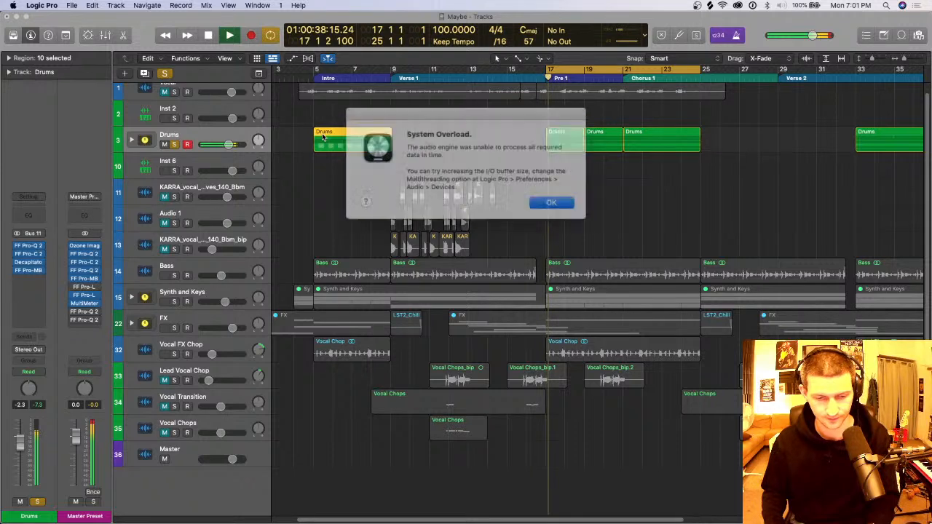
left_click(538, 197)
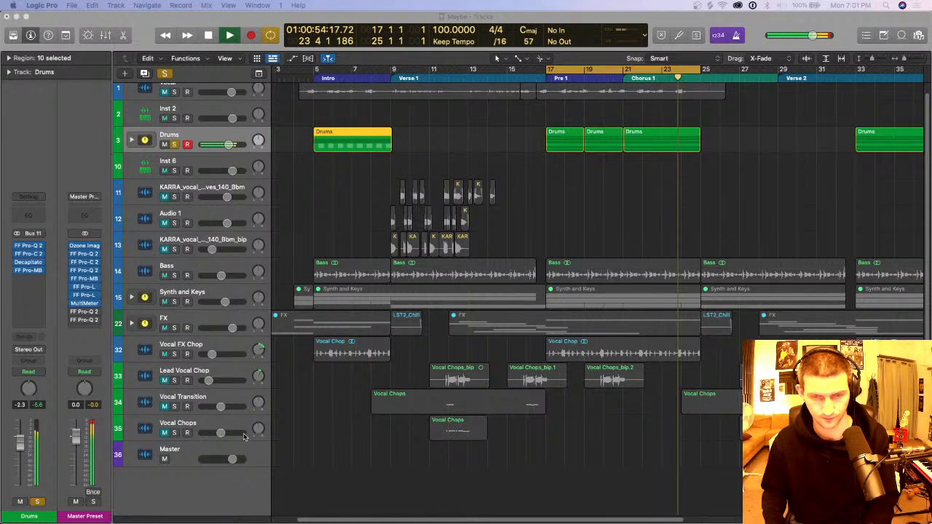
left_click(644, 126)
key("space")
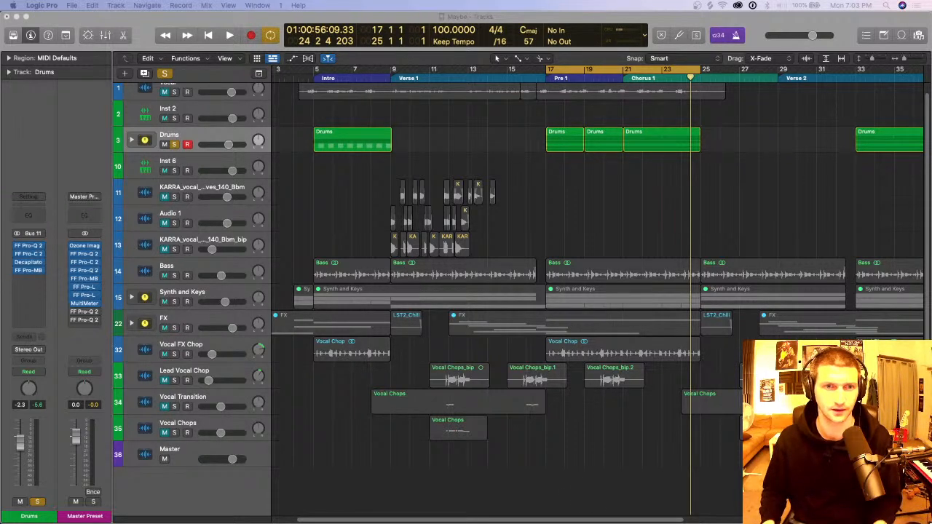
left_click(447, 136)
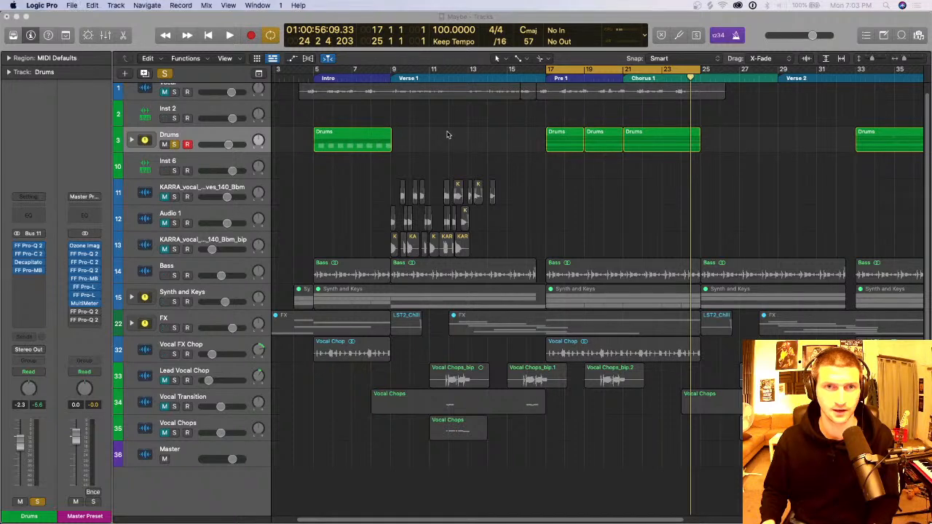
Step: Set the cycle range to bars 3 to 5 and insert silence across the whole arrangement there
key("c")
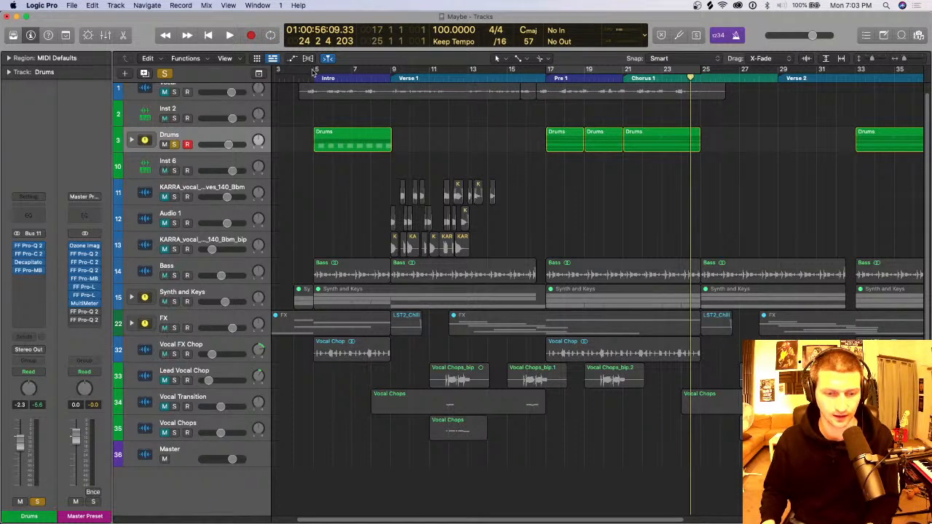
left_click_drag(315, 72, 346, 74)
key("c")
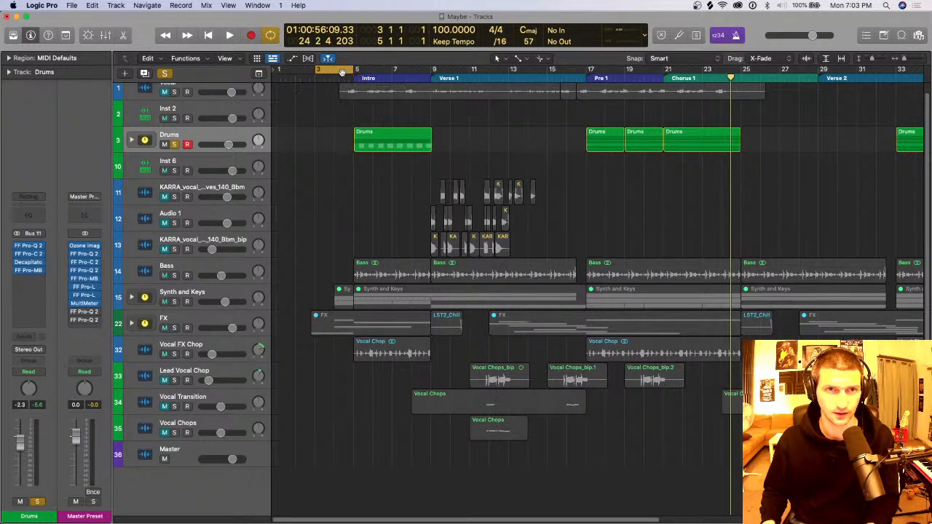
left_click(66, 35)
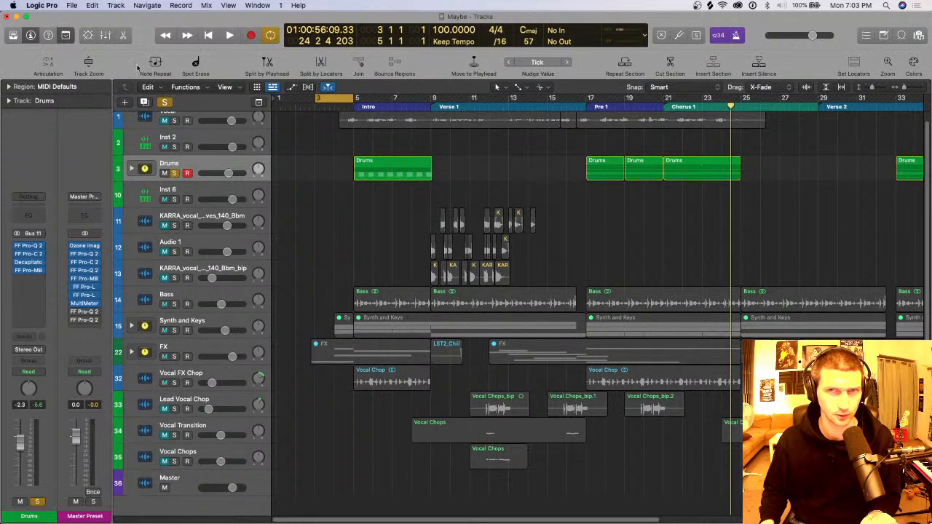
left_click(757, 67)
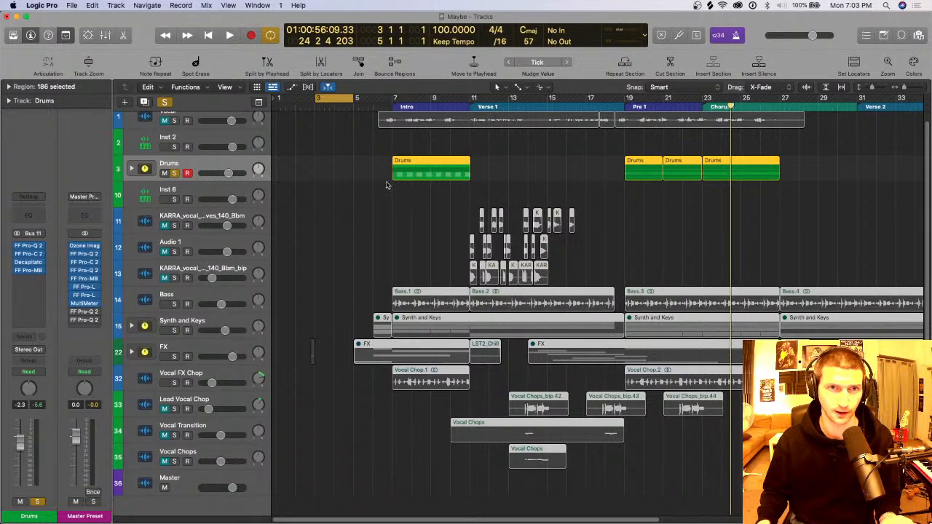
Step: Extend the cycle range to bars 3 to 7, and turn cycle mode off with all regions deselected
left_click_drag(390, 100, 315, 102)
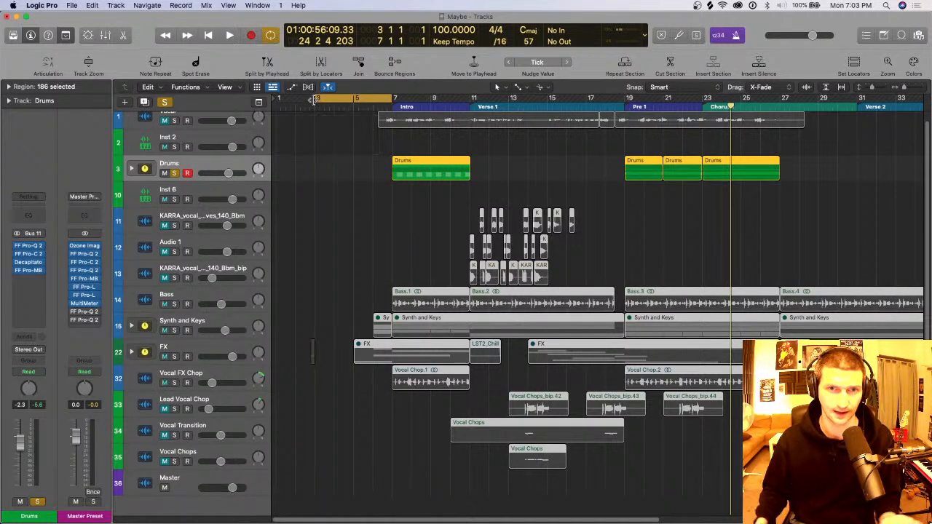
key("super+Left")
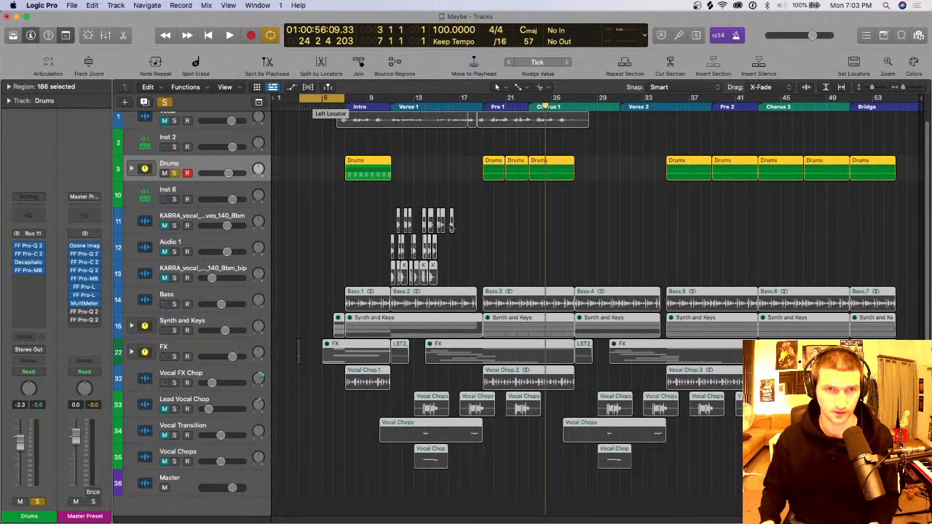
key("c")
left_click(312, 291)
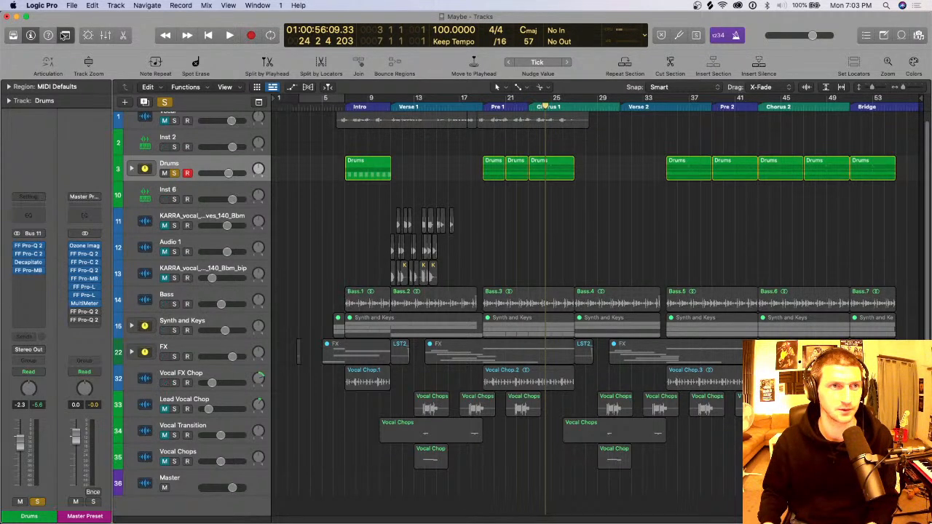
Step: Hide the editing toolbar, and briefly view the project's Note Pad before closing it
left_click(65, 34)
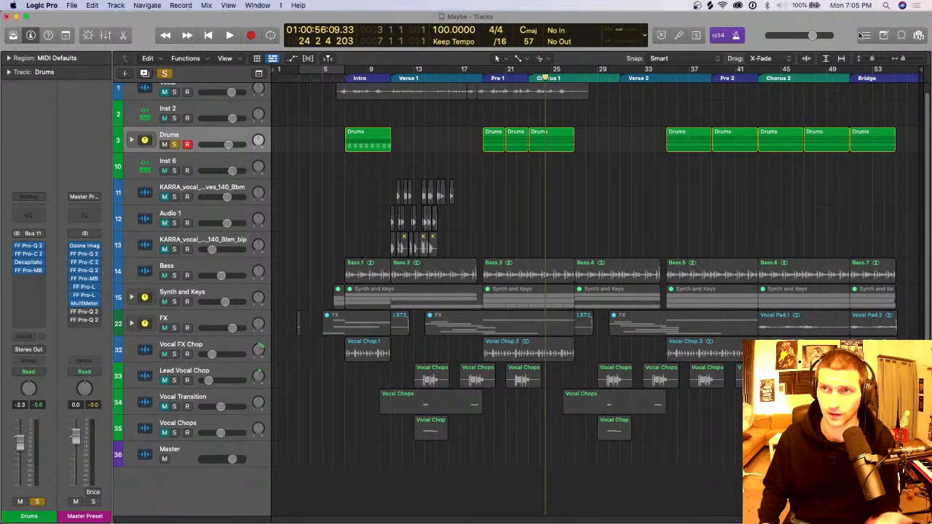
left_click(885, 35)
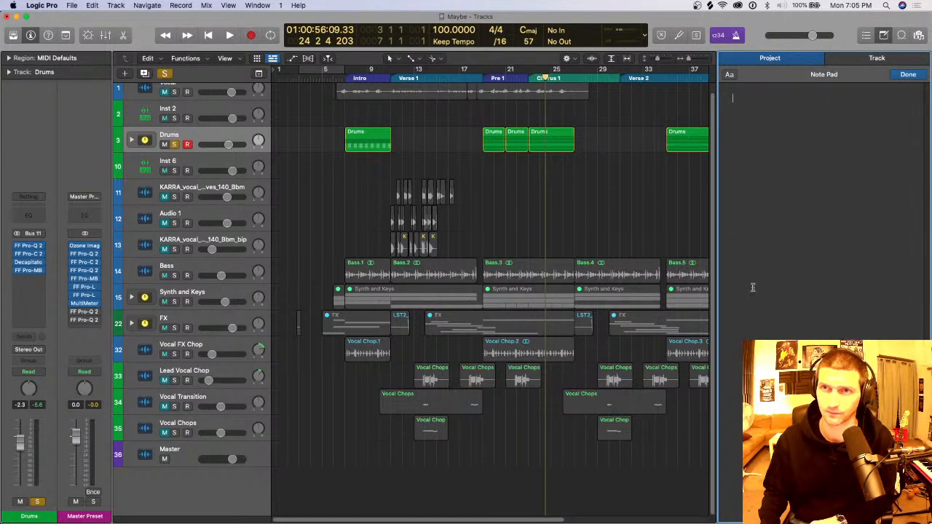
left_click(884, 35)
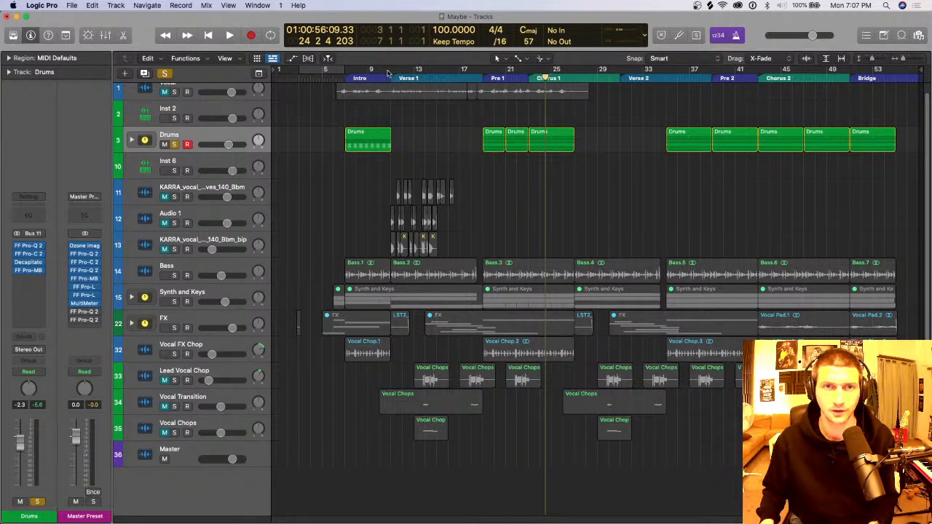
Step: Set the cycle range to bars 11 to 17 in Verse 1, and select the KARRA vocal bip track with its regions
left_click_drag(391, 69, 464, 68)
left_click(244, 240)
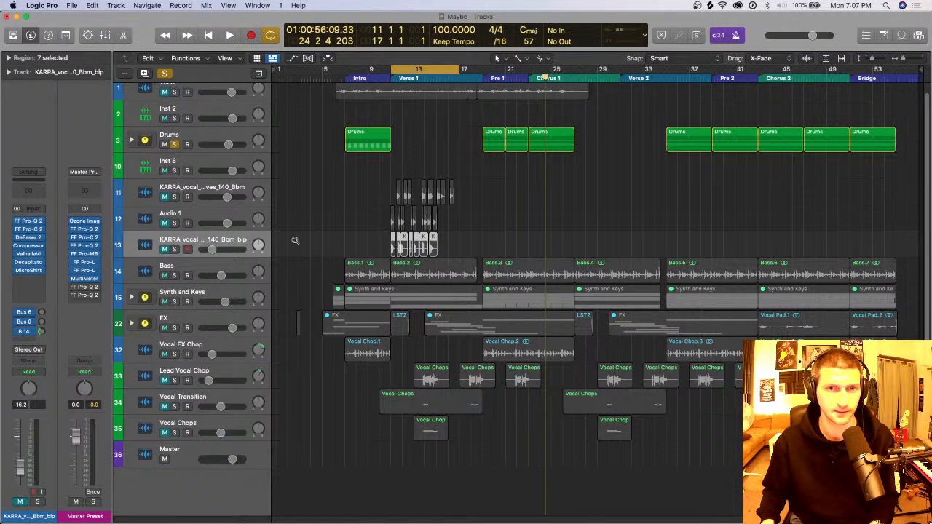
key("super+Down")
key("super+Down")
key("super+Right")
key("super+Right")
key("super+Right")
key("super+Right")
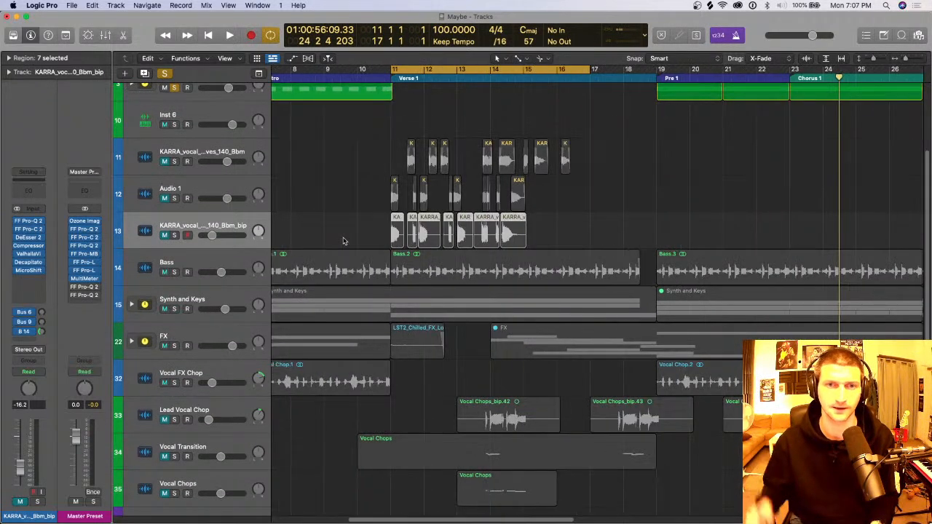
key("super+Right")
key("super+Right")
scroll(471, 213, "down", 1)
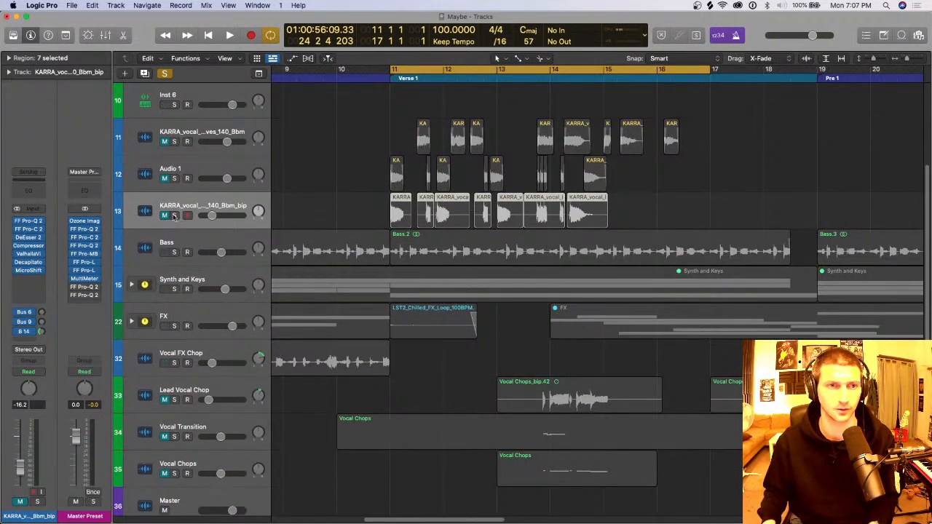
Step: Solo the KARRA vocal bip track, audition it from the start of Verse 1, and unsolo it
key("s")
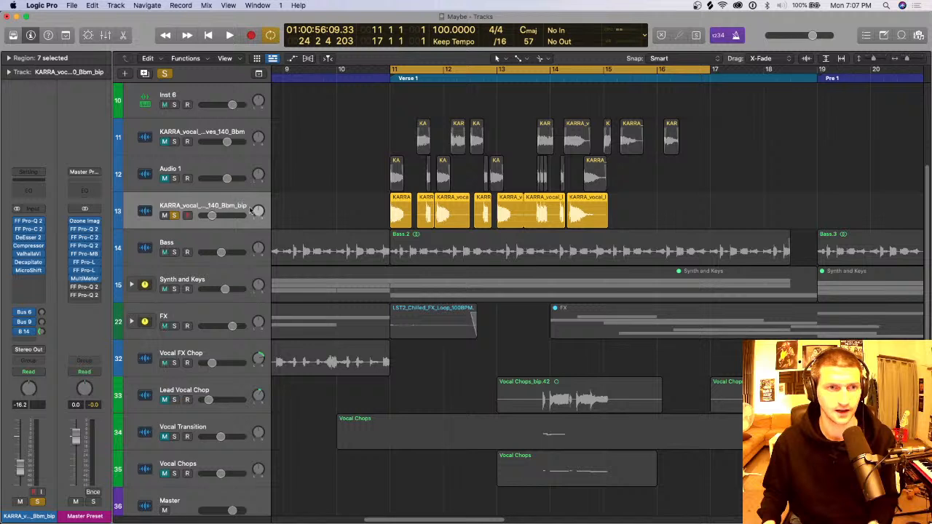
key("space")
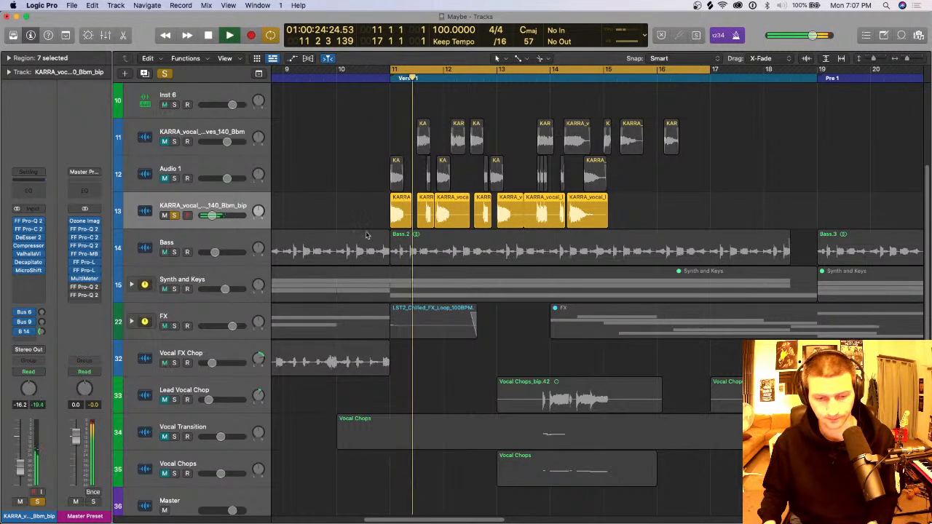
key("space")
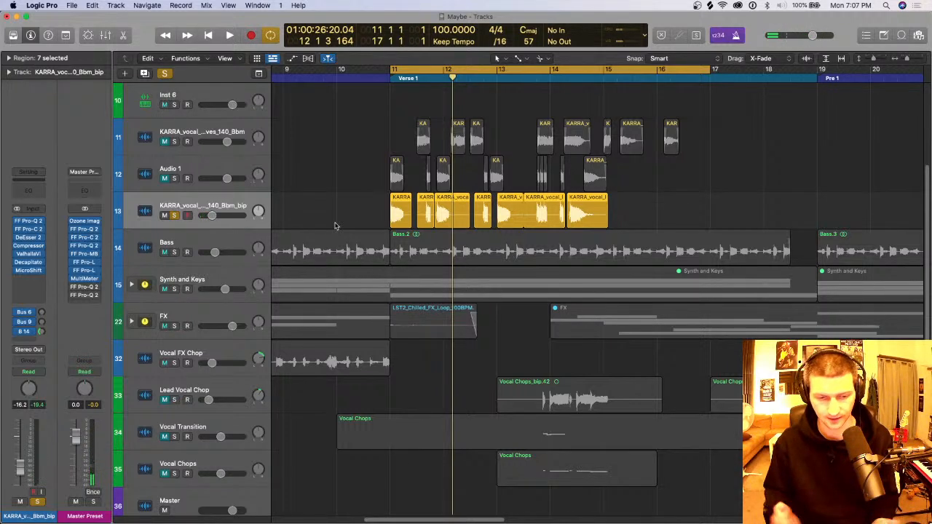
left_click(175, 217)
Step: Examine the KARRA vocal and vocal chop regions in Verse 1 within the arrangement, with all regions deselected
key("super+Left")
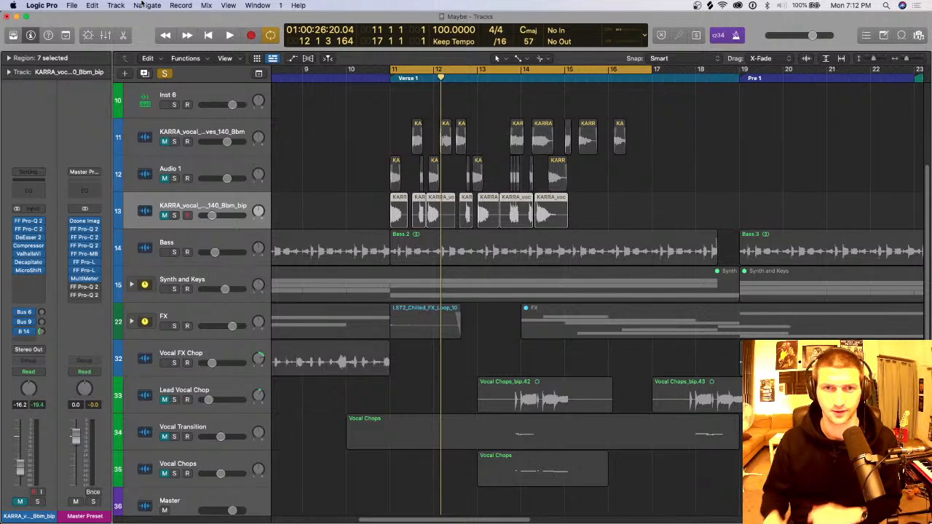
key("super+Left")
key("super+Left")
key("super+Left")
key("super+Left")
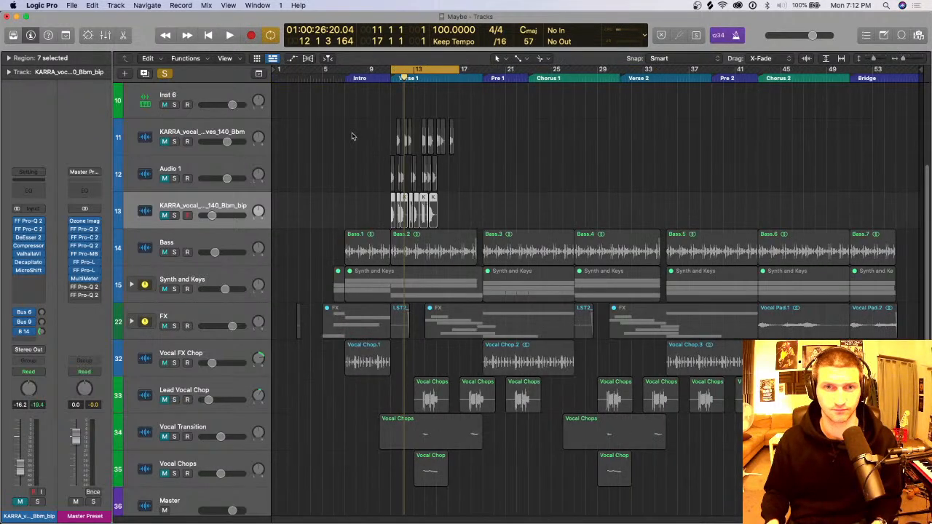
left_click(491, 209)
key("super+Right")
key("super+Right")
key("super+Right")
key("super+Right")
key("super+Right")
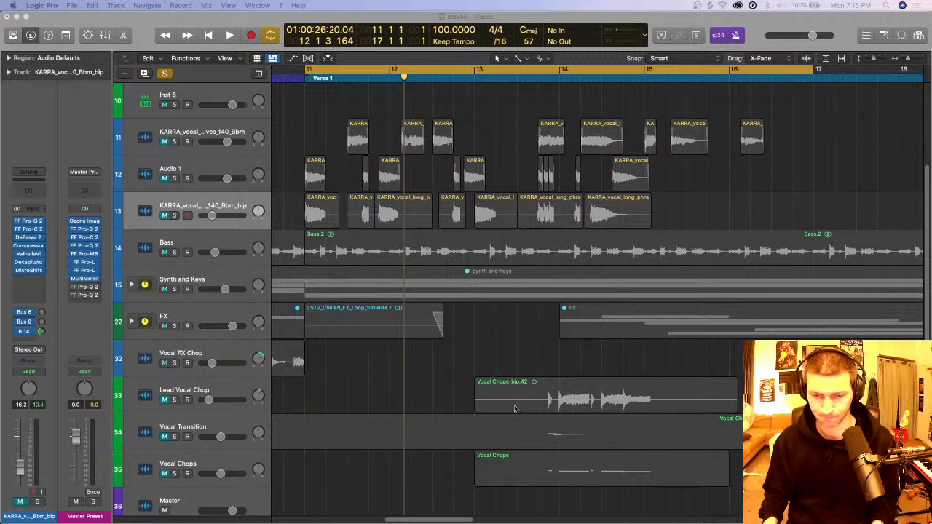
key("super+Up")
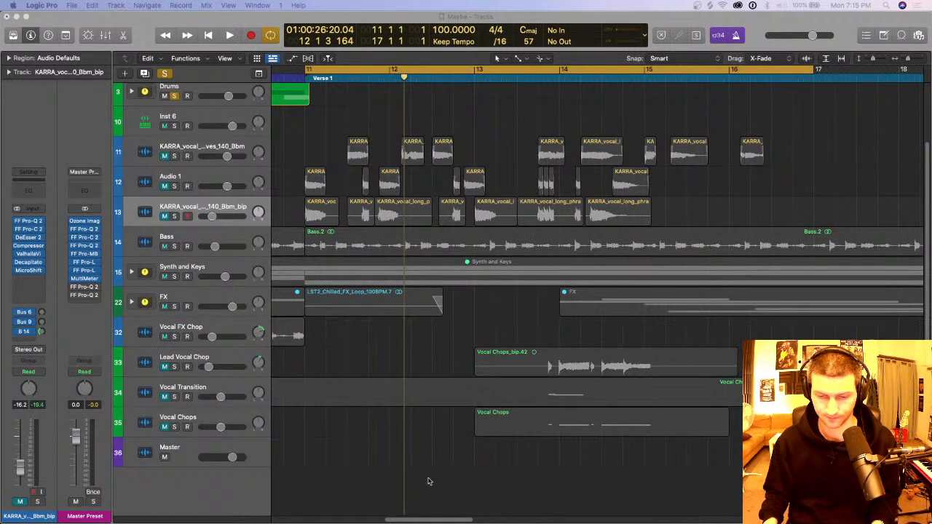
key("super+Up")
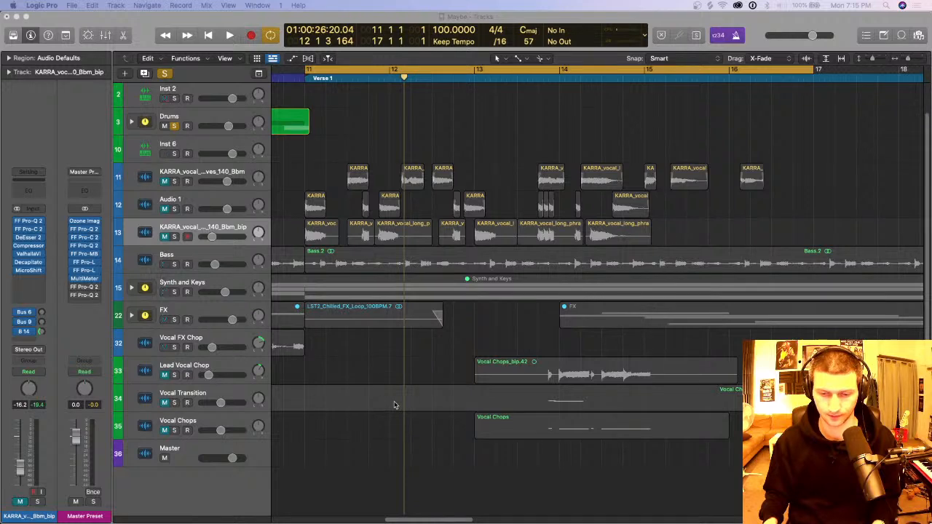
Step: Set the cycle range to bars 7 to 11 over the Intro, and turn cycle mode off
left_click(375, 366)
key("super+Left")
key("super+Left")
key("super+Left")
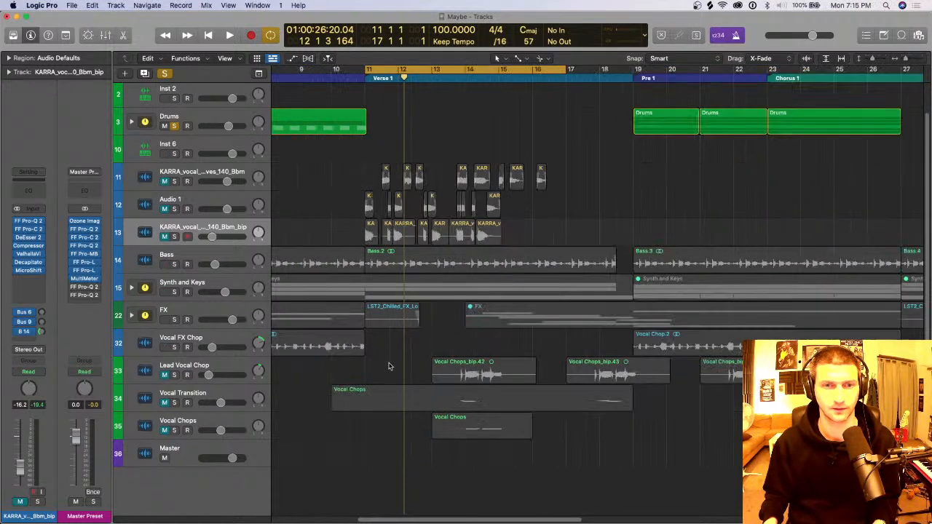
left_click(389, 70)
left_click_drag(315, 67, 385, 69)
scroll(453, 271, "down", 5)
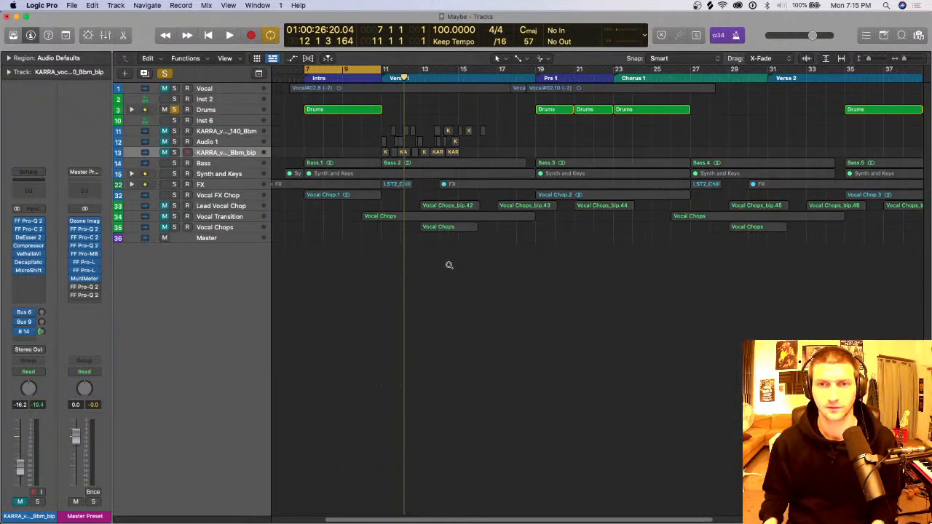
scroll(448, 264, "up", 5)
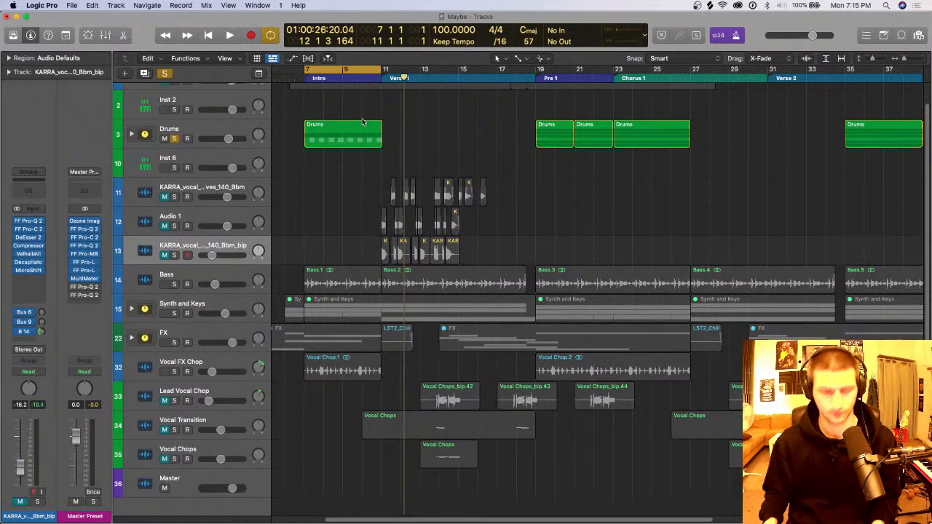
key("c")
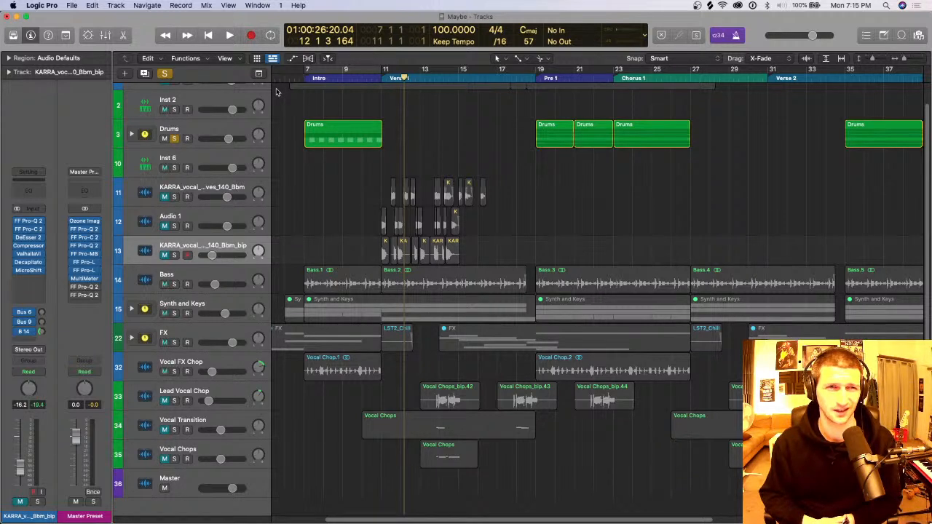
Step: Select the Drums track stack and inspect its individual drum tracks, leaving the stack collapsed
left_click(205, 133)
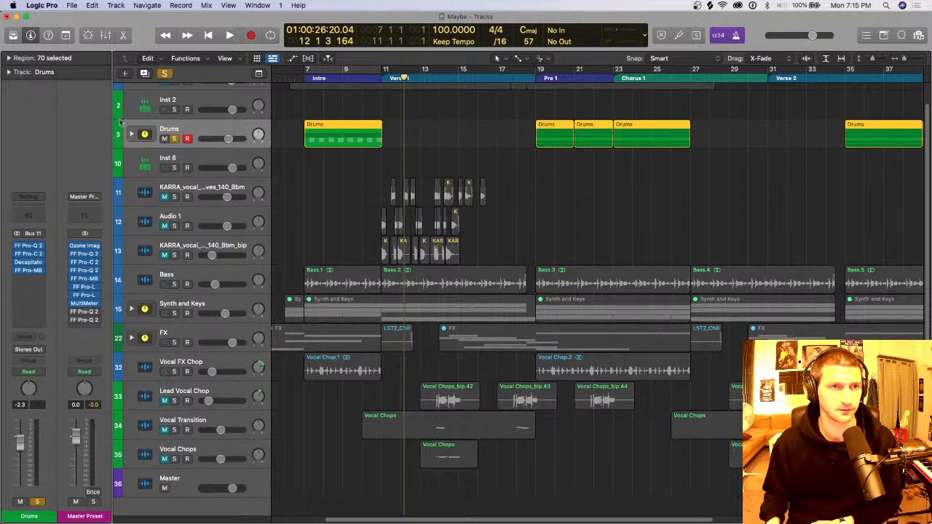
left_click(129, 135)
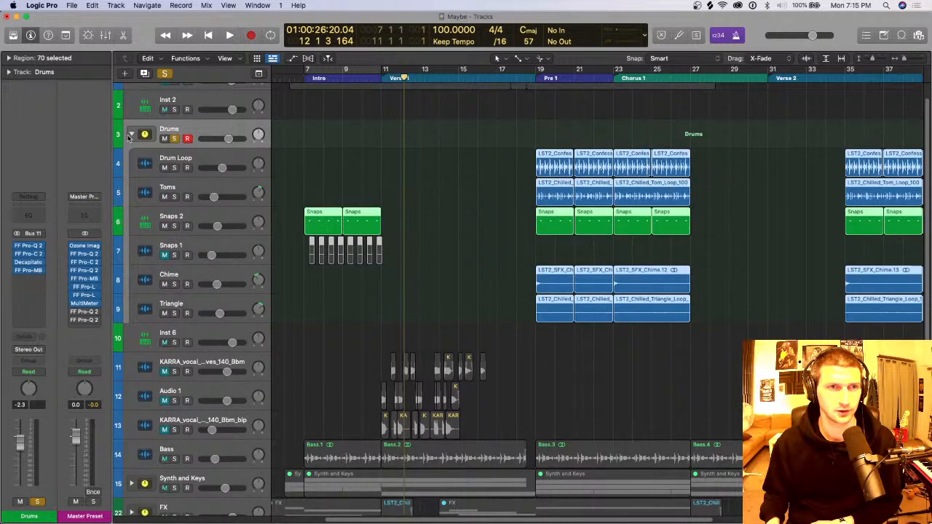
left_click(129, 135)
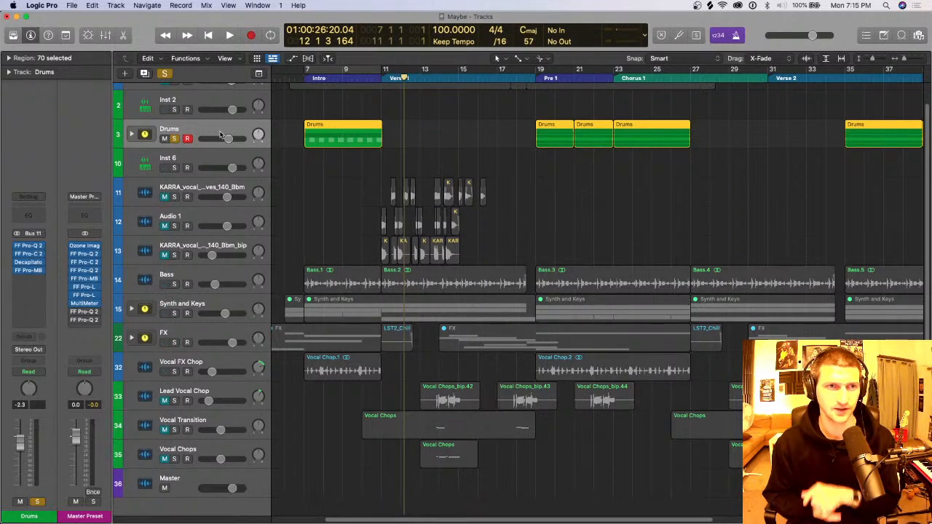
Step: Create a software instrument track below Drums, load Drum Machine Designer as its instrument, and close the plug-in window
left_click(114, 5)
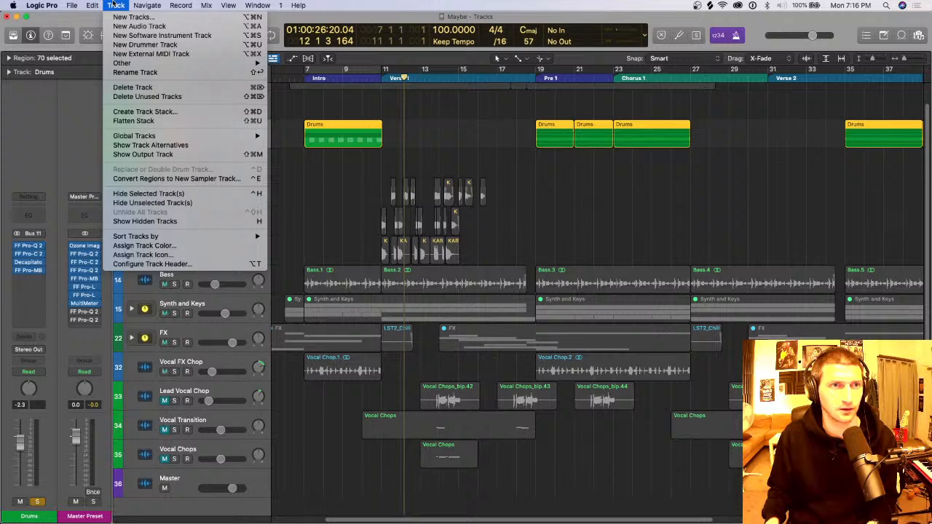
left_click(137, 35)
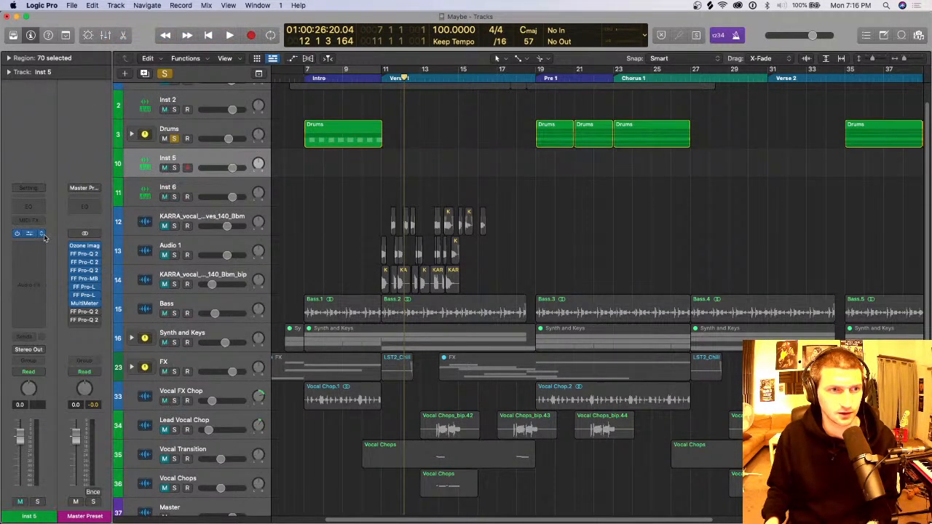
left_click(50, 234)
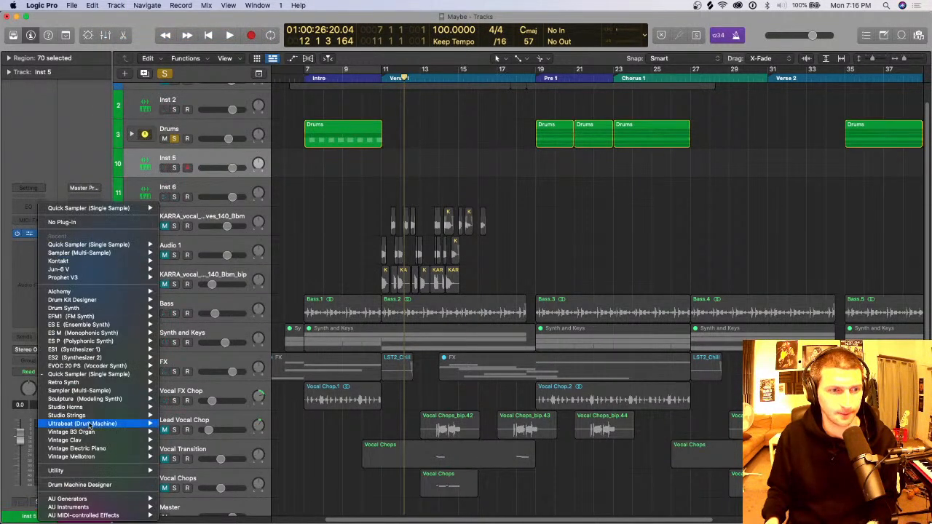
left_click(121, 484)
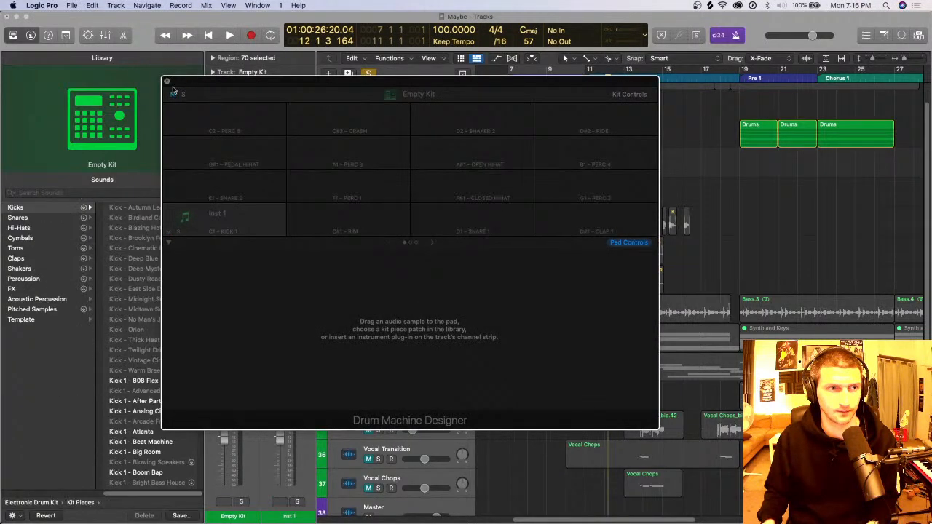
left_click(168, 82)
Step: Browse the sound library's Electronic Drum Kit and User Channel Strip Settings categories, and show the User Patches
left_click(32, 502)
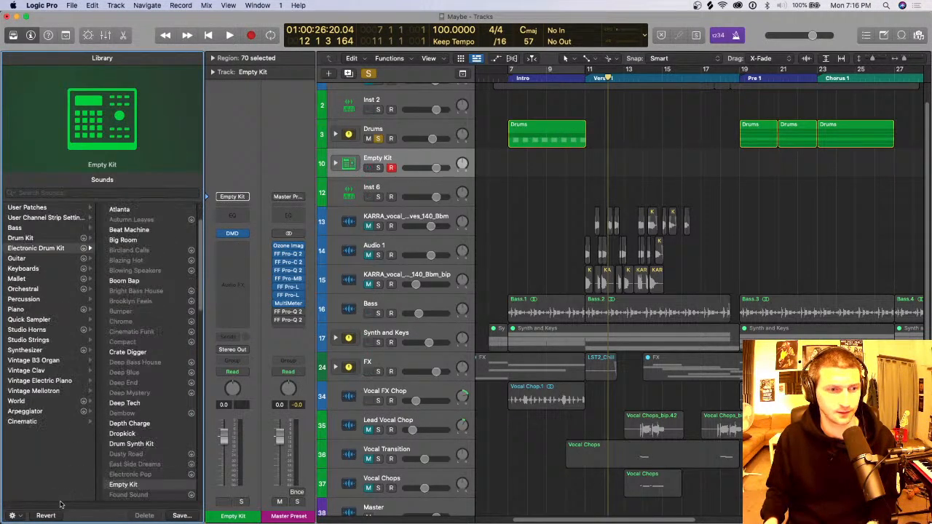
left_click(56, 249)
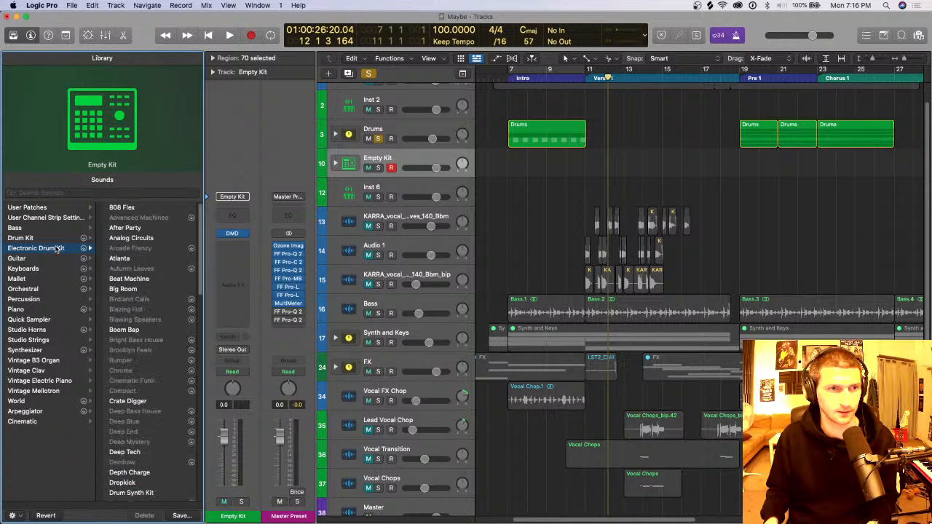
key("y")
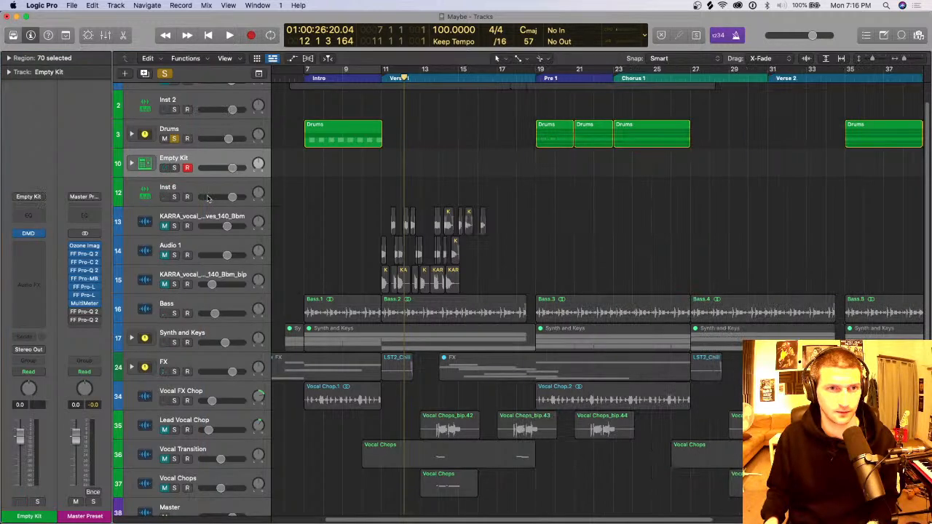
key("y")
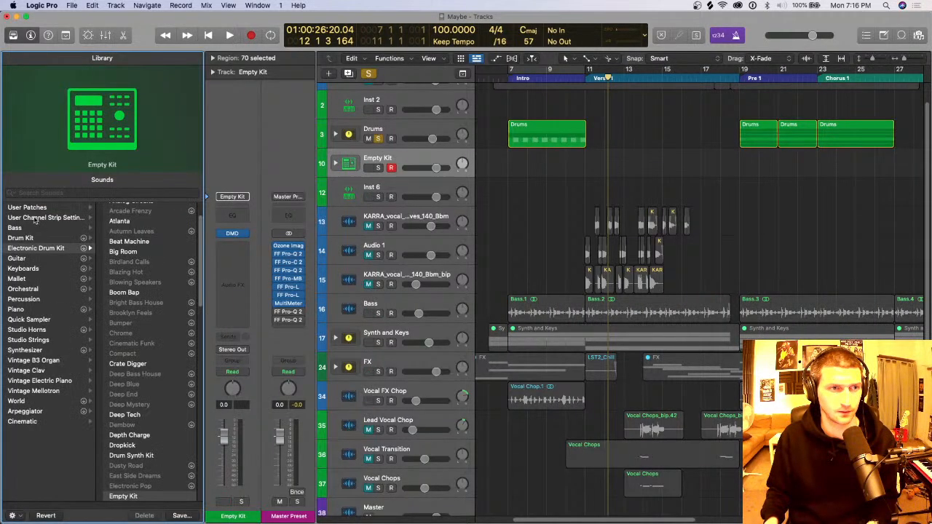
left_click(47, 218)
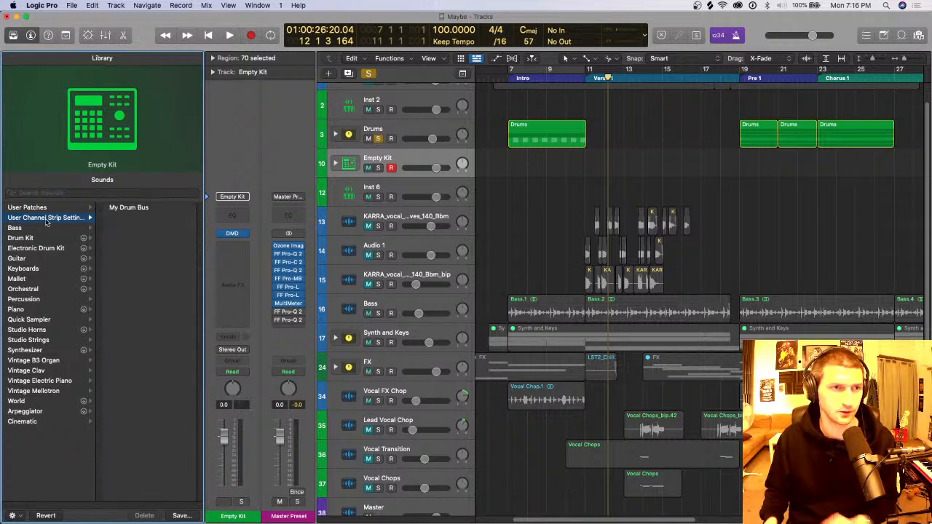
left_click(52, 208)
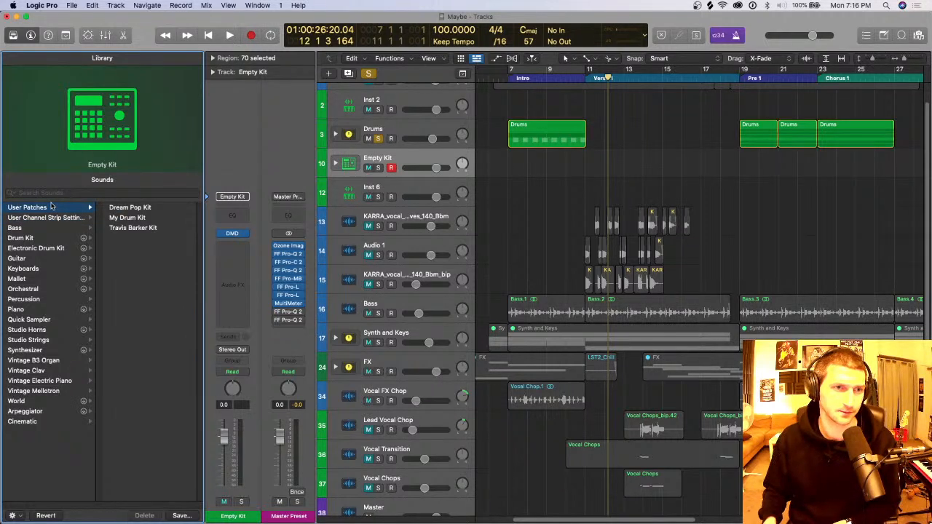
Step: Try out the Dream Pop Kit user patch, and load the Travis Barker Kit patch on the new drum track
left_click(133, 209)
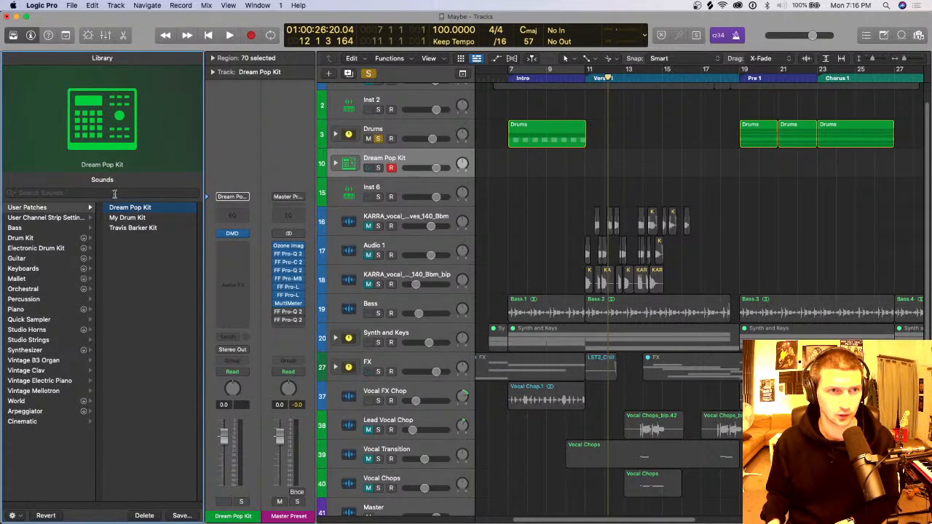
left_click(142, 228)
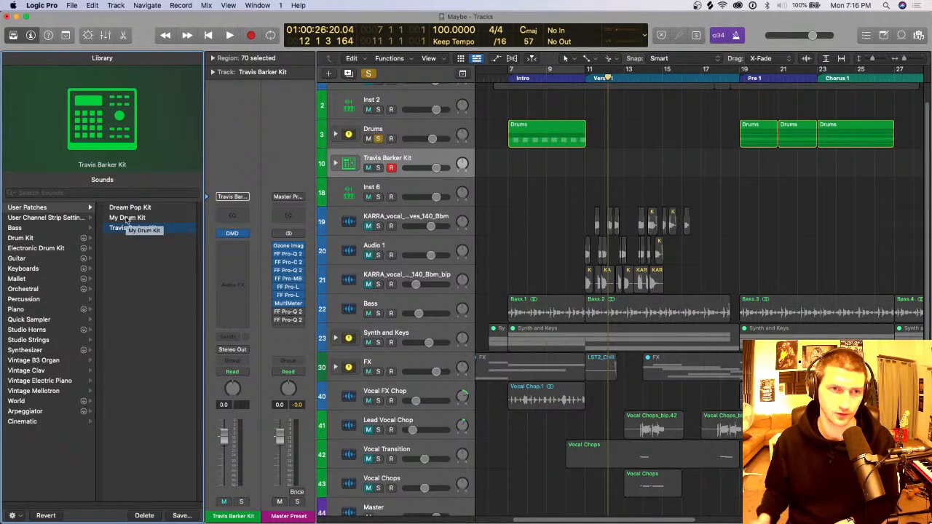
left_click(127, 217)
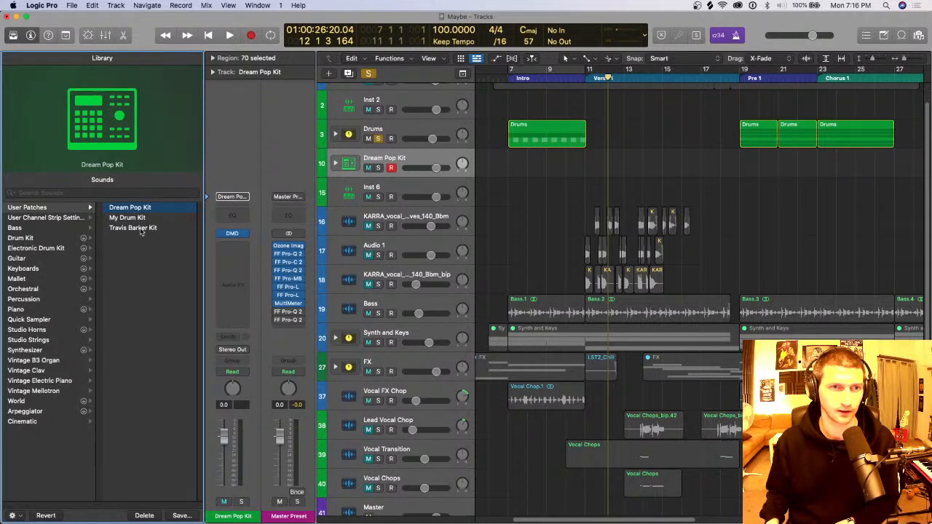
left_click(142, 231)
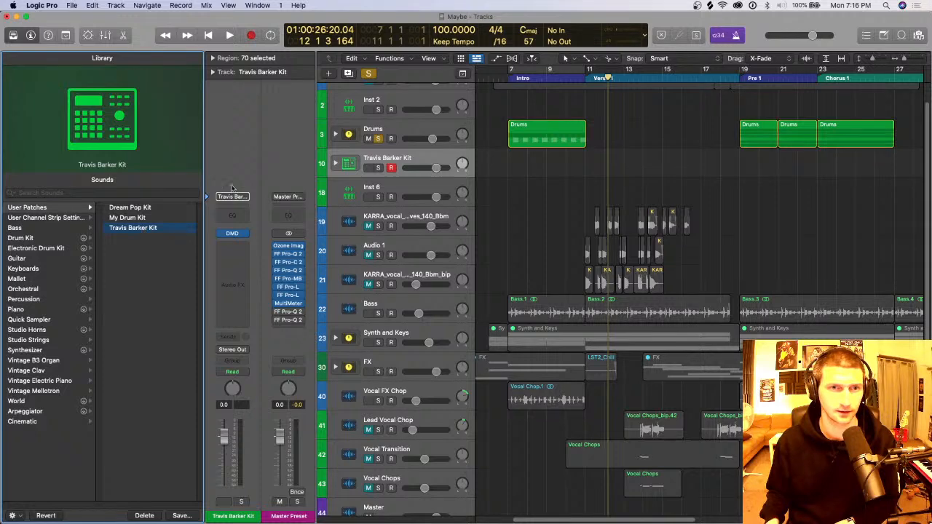
Step: Expand the Travis Barker Kit stack to show its drum tracks, hide the library, and keep the kit's main track selected
left_click(336, 163)
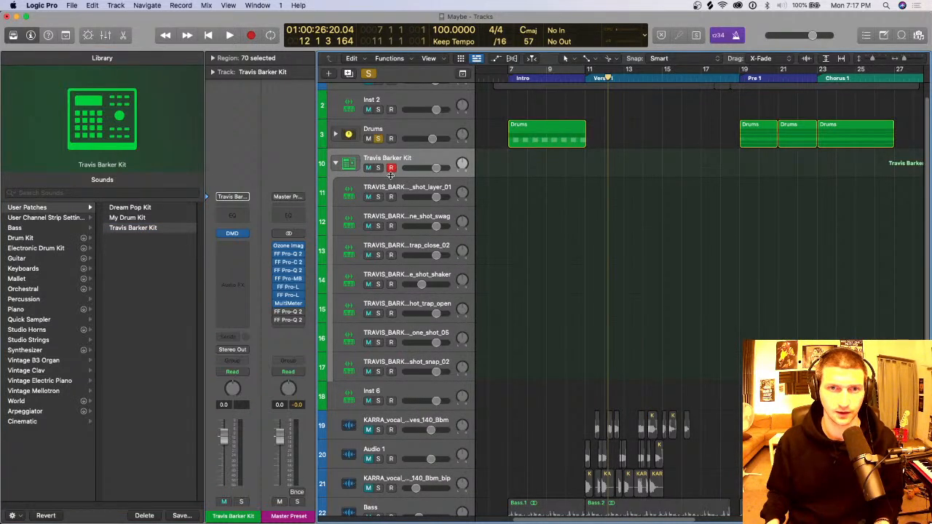
left_click(420, 188)
key("y")
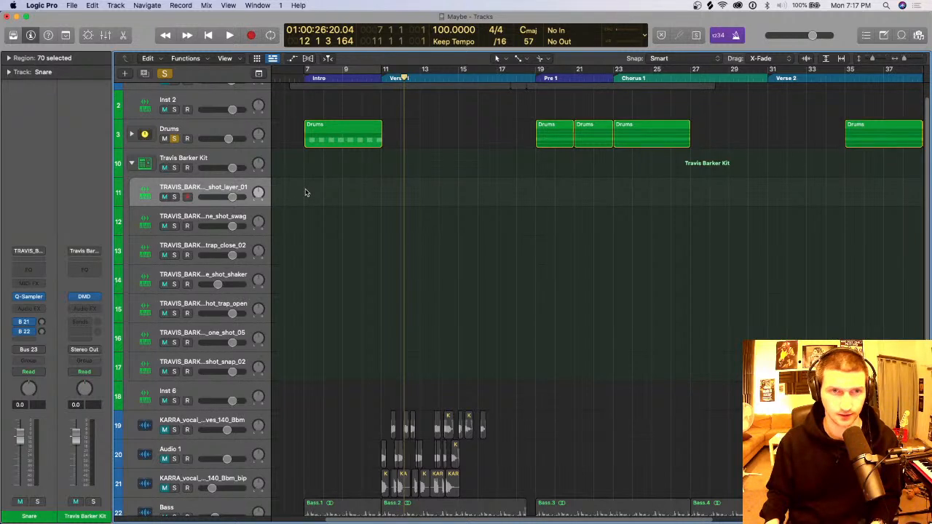
left_click(213, 155)
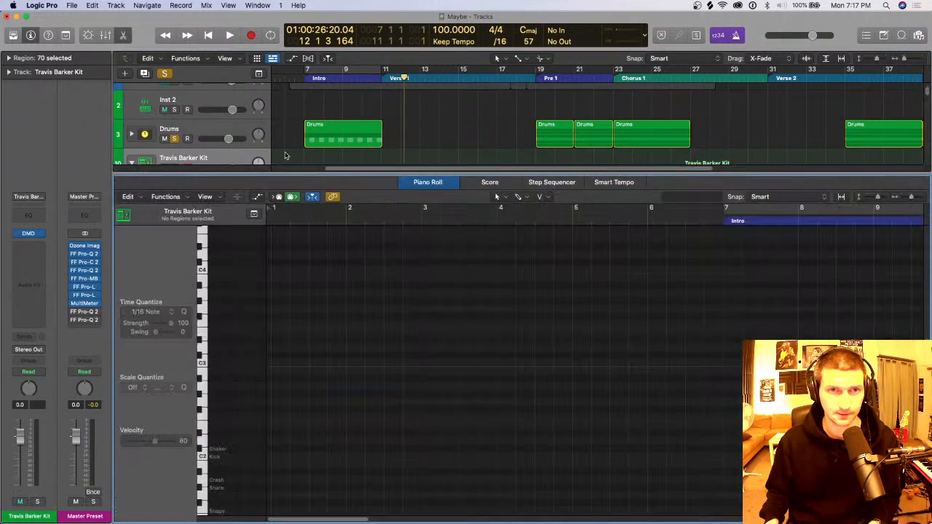
Step: Open the Step Sequencer for the Travis Barker Kit track, with the cycle range turned on over the Intro
key("p")
left_click_drag(310, 71, 398, 82)
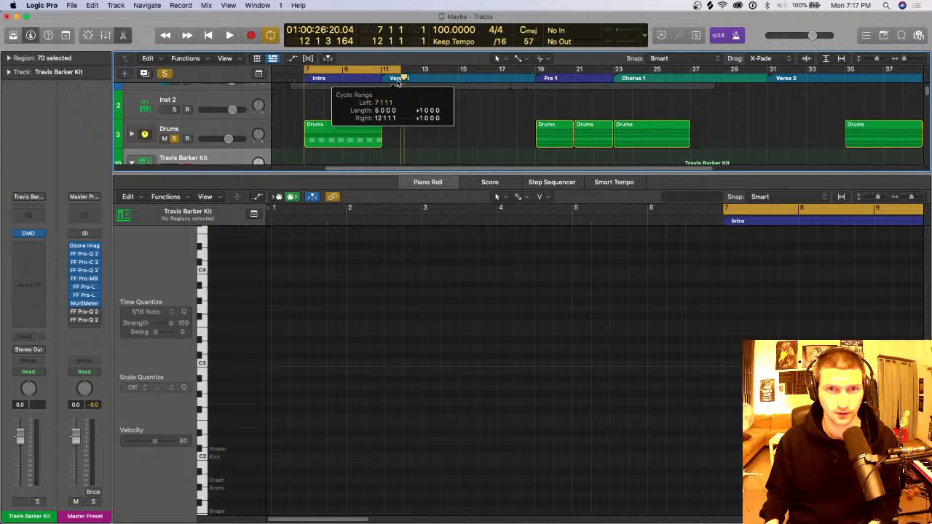
left_click(541, 184)
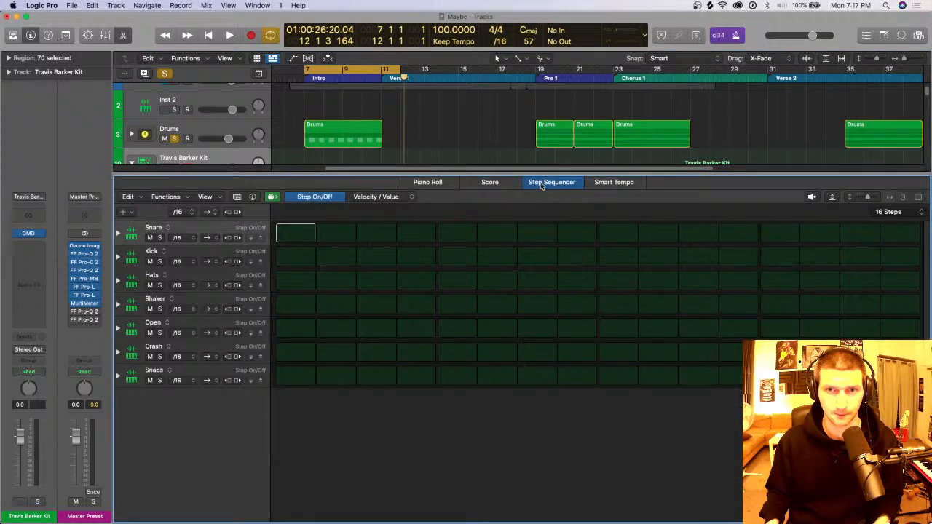
Step: Program the drum pattern with snare hits on steps 1 and 8 and kick hits on steps 5 and 13
left_click(306, 232)
left_click(461, 258)
left_click_drag(576, 233, 601, 233)
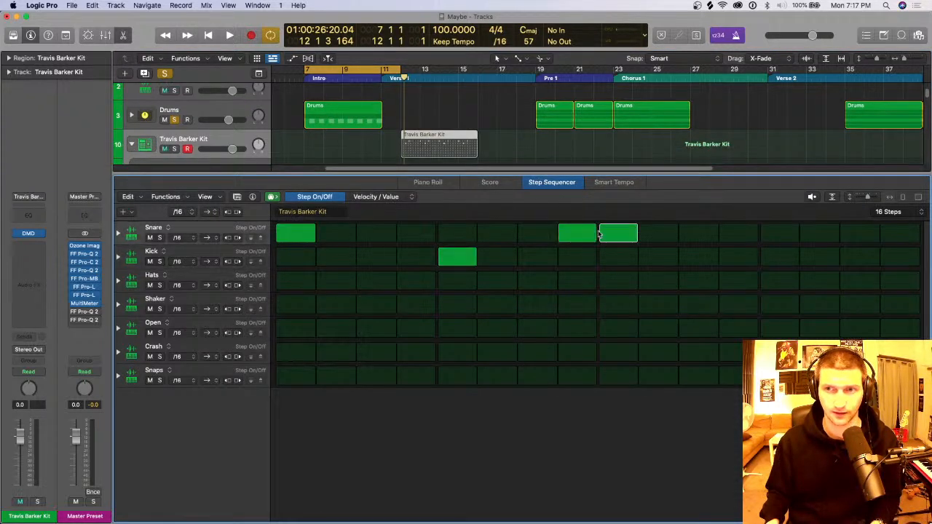
left_click(773, 258)
left_click(611, 233)
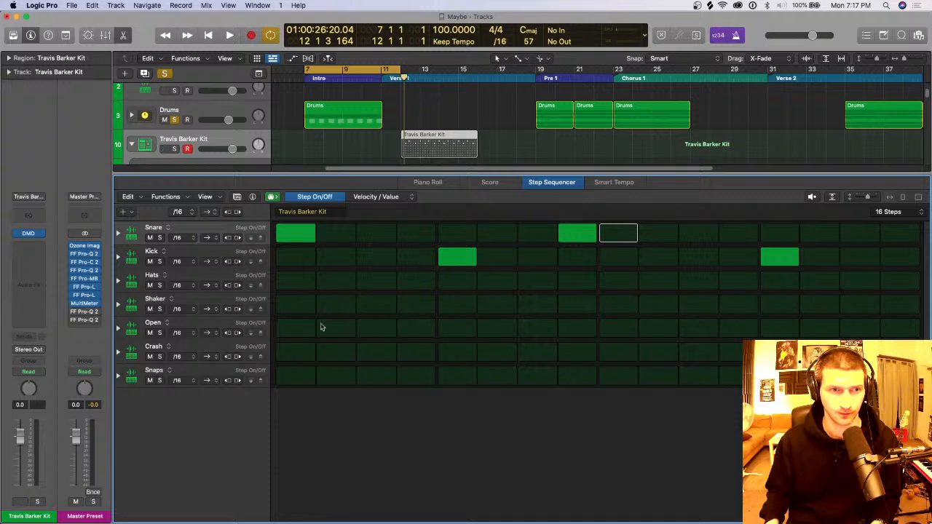
Step: Fill all 16 steps of the Hats row and set the row's step rate to /8
left_click_drag(302, 284, 900, 283)
left_click(176, 285)
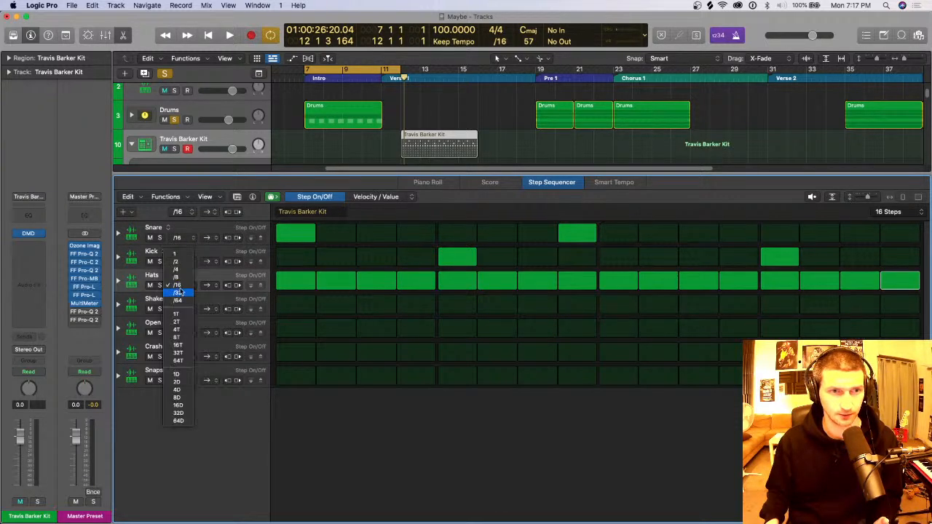
left_click(179, 279)
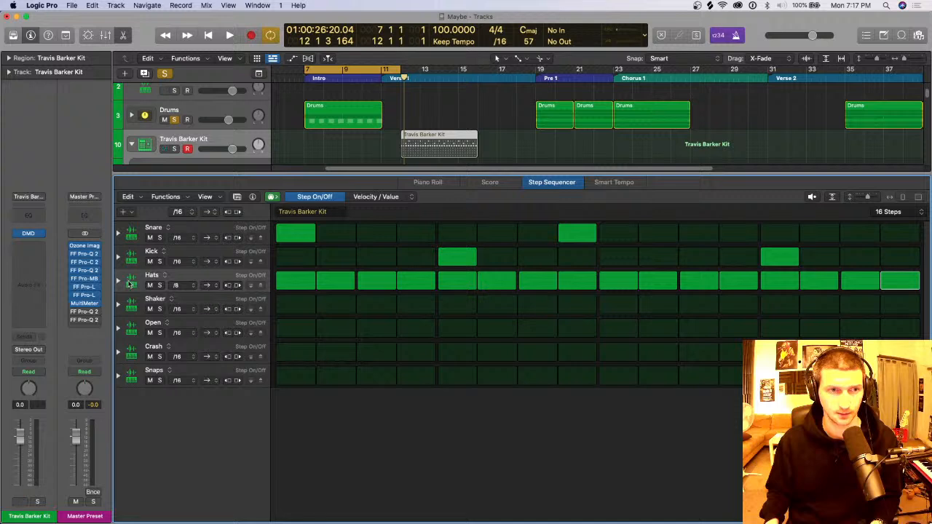
Step: Expand the Hats row, adjust the step values across its subrow, and close the Step Sequencer
left_click(118, 280)
mouse_move(293, 300)
left_mouse_down()
mouse_move(287, 310)
mouse_move(289, 299)
mouse_move(377, 317)
mouse_move(416, 317)
mouse_move(468, 300)
mouse_move(497, 310)
mouse_move(616, 301)
mouse_move(899, 311)
mouse_move(814, 309)
left_mouse_up()
key("e")
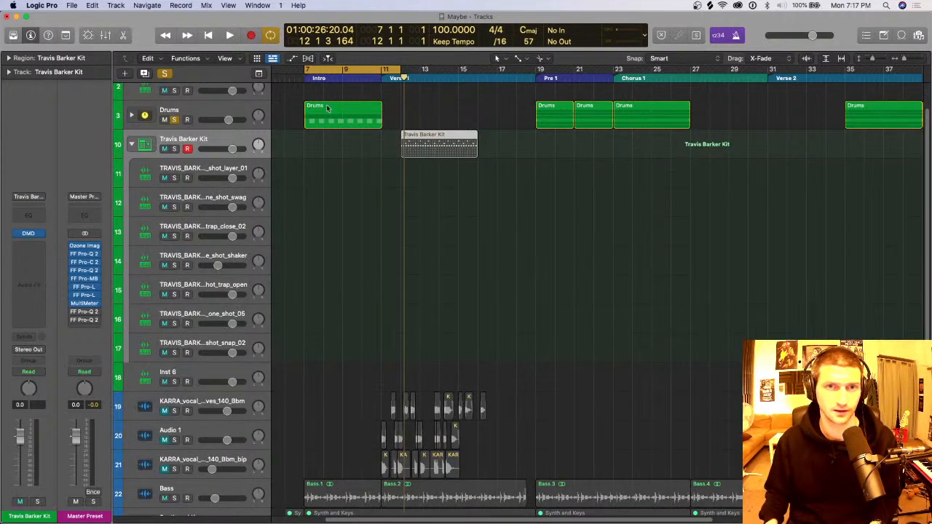
Step: Convert the Travis Barker Kit pattern region in Verse 1 to a MIDI region and separate it by note pitch
left_click_drag(405, 69, 498, 127)
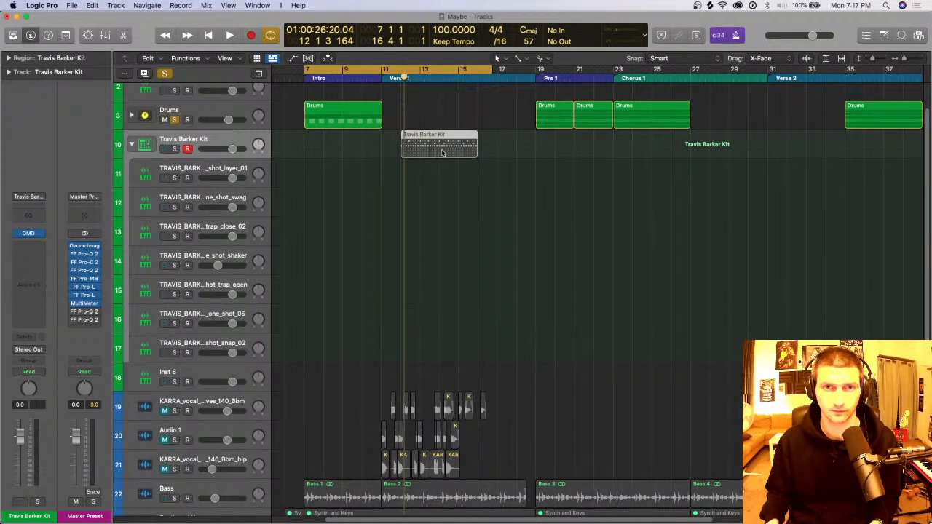
right_click(439, 149)
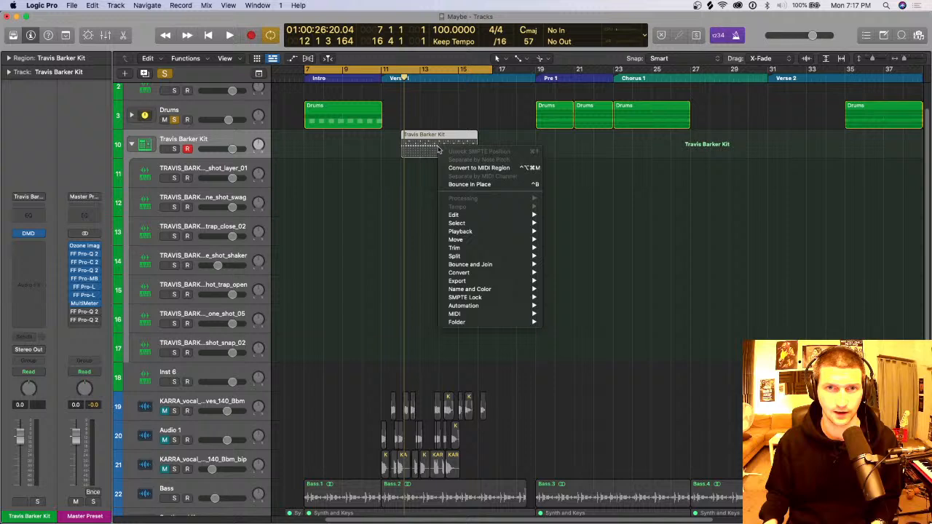
left_click(472, 168)
right_click(436, 149)
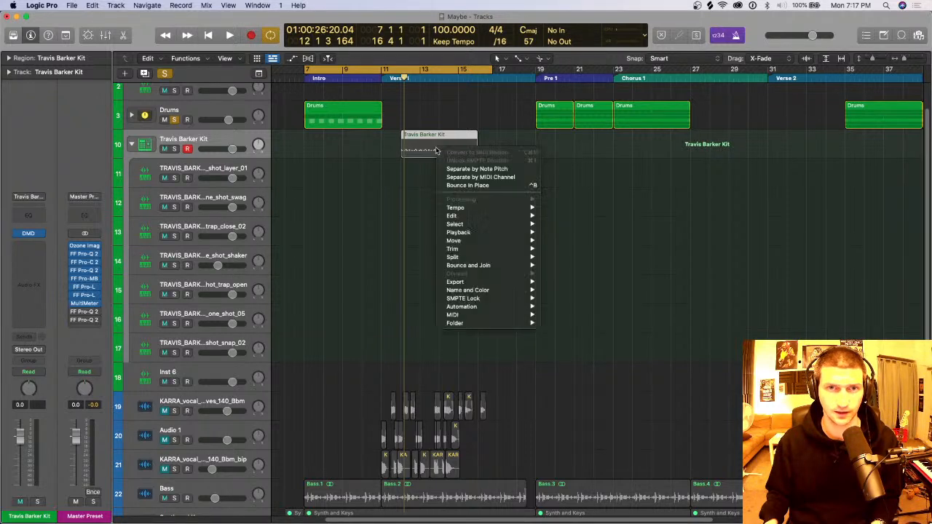
left_click(480, 170)
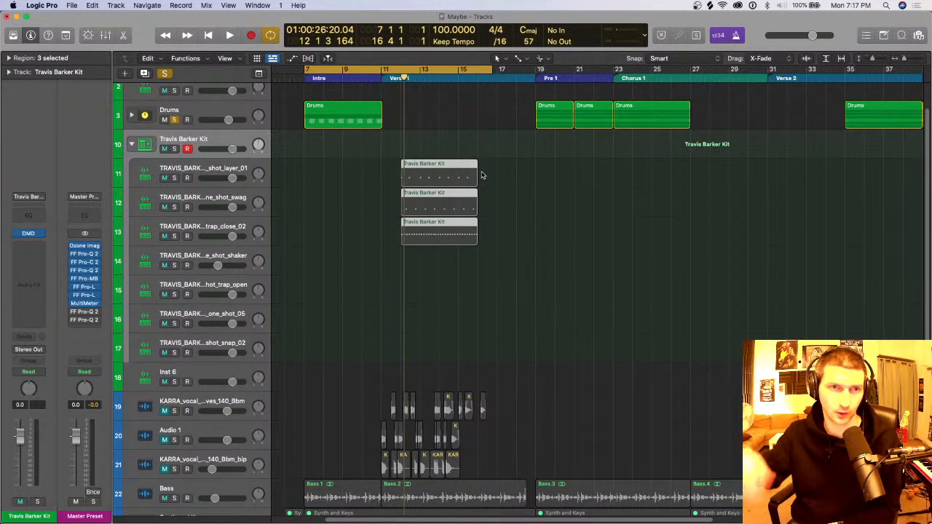
Step: Set the cycle range to bars 12 to 16, and solo the Travis Barker Kit stack in place of Drums, leaving it collapsed
left_click_drag(405, 72, 474, 80)
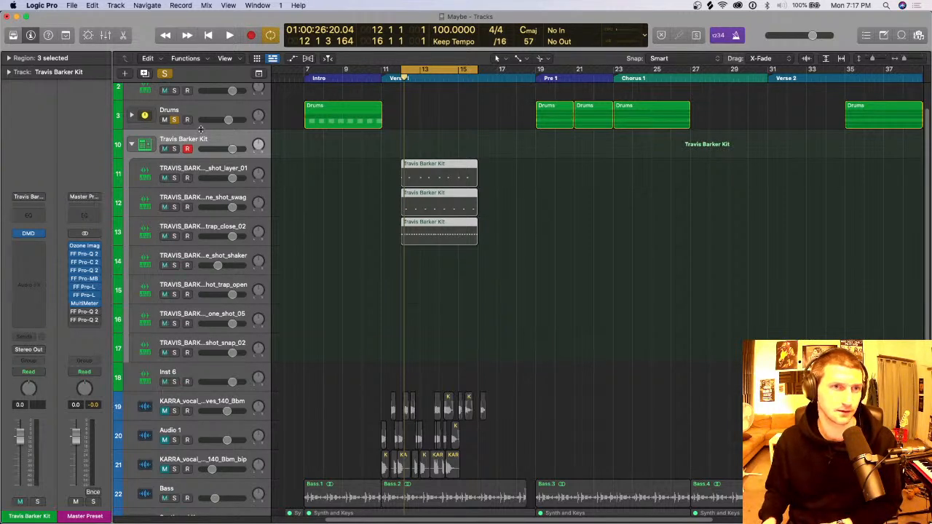
left_click(174, 149)
left_click(174, 119)
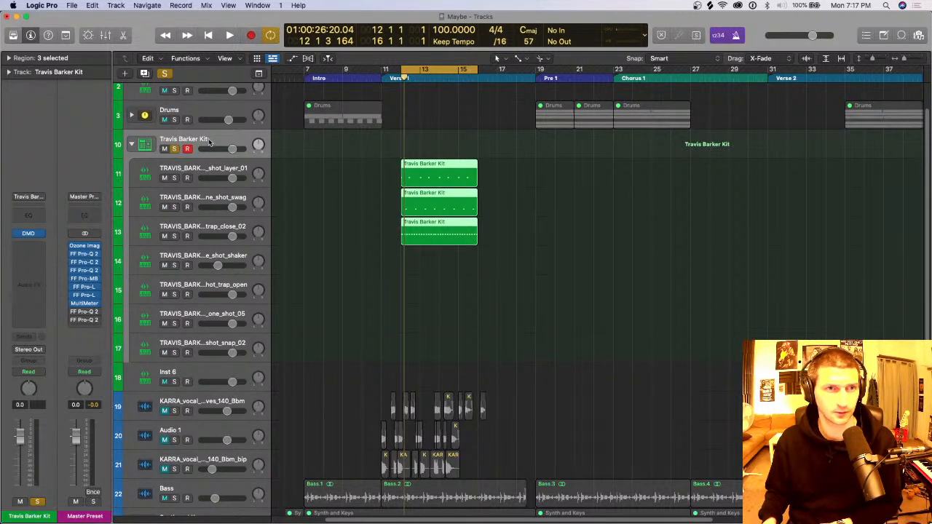
left_click(226, 141)
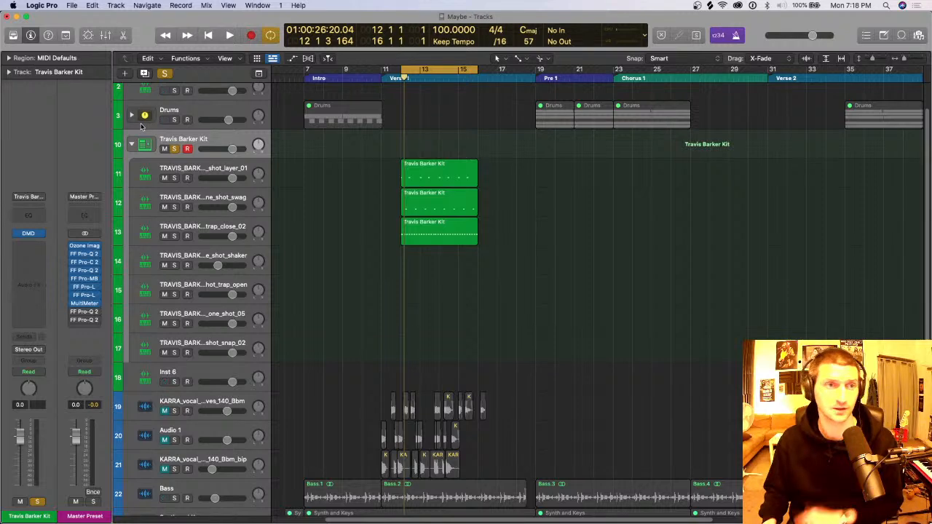
left_click(133, 144)
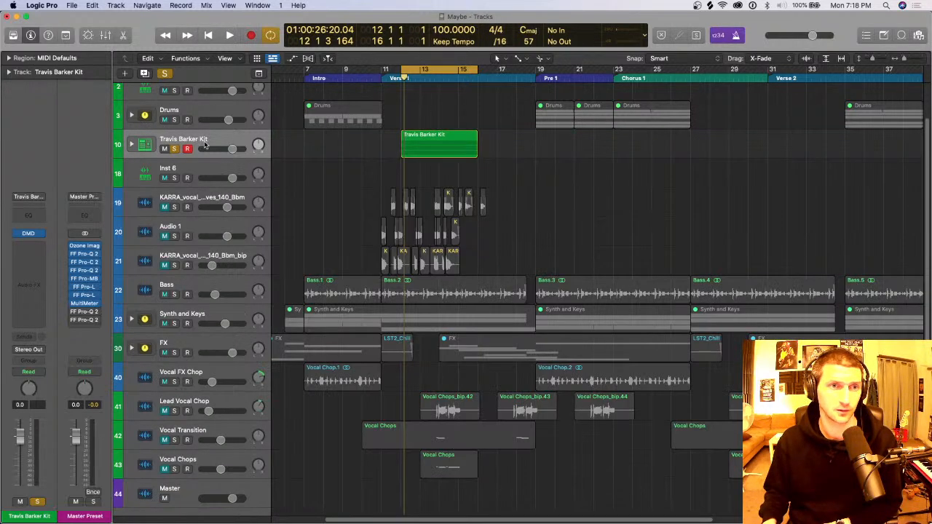
Step: Create a new project from the Production Template, closing the current project and saving its changes
left_click(75, 5)
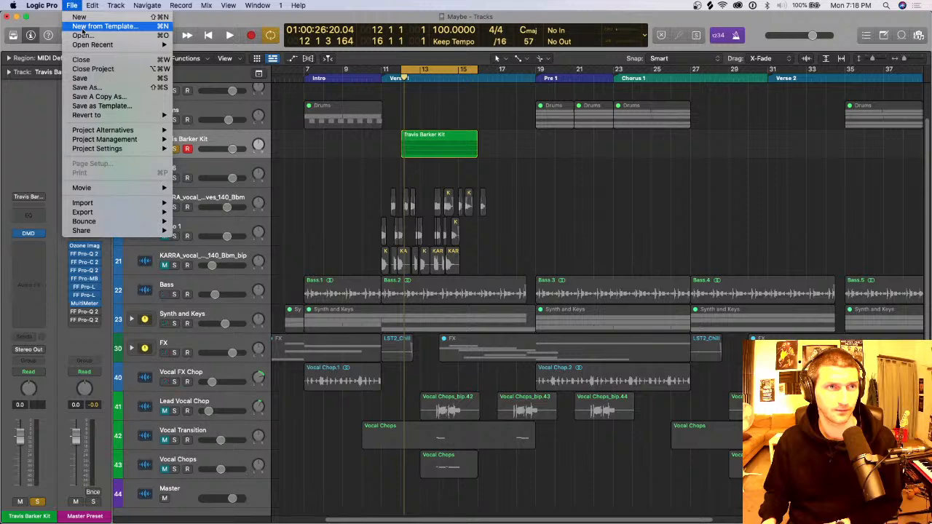
left_click(83, 27)
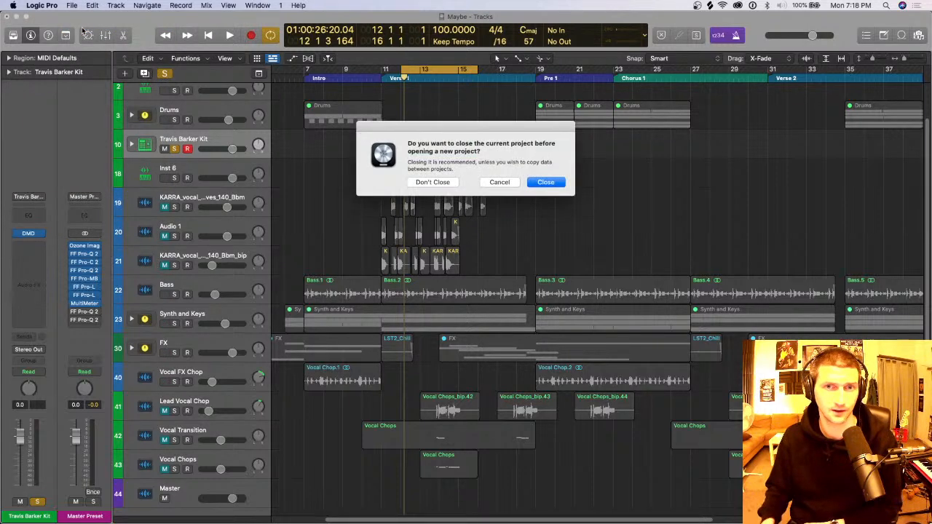
left_click(554, 182)
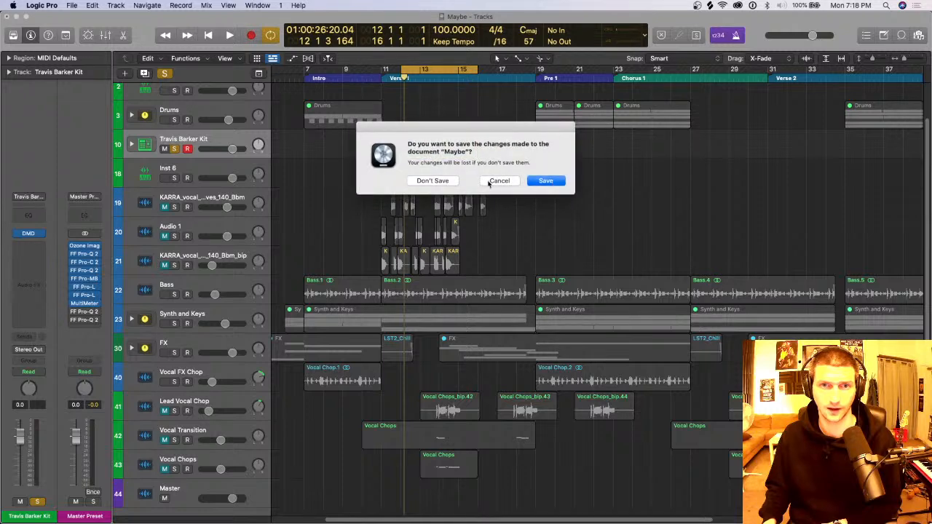
left_click(548, 181)
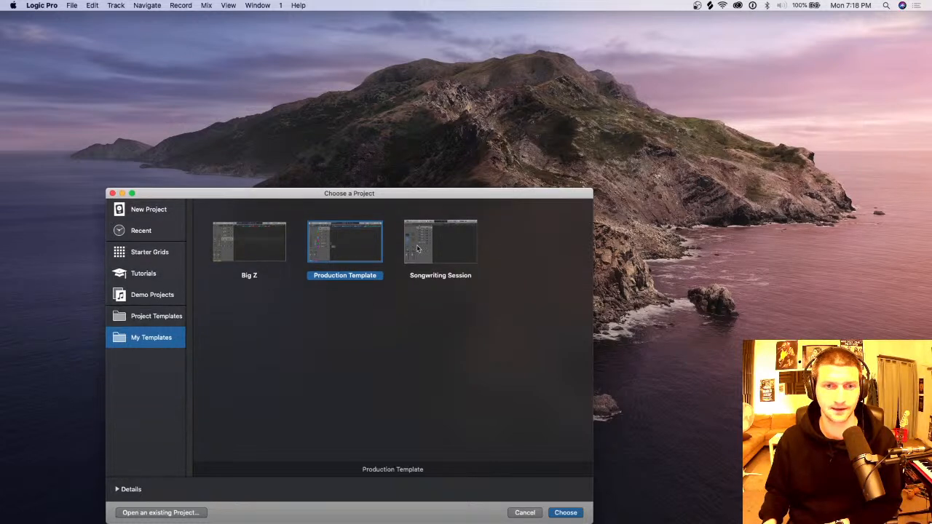
left_click(565, 513)
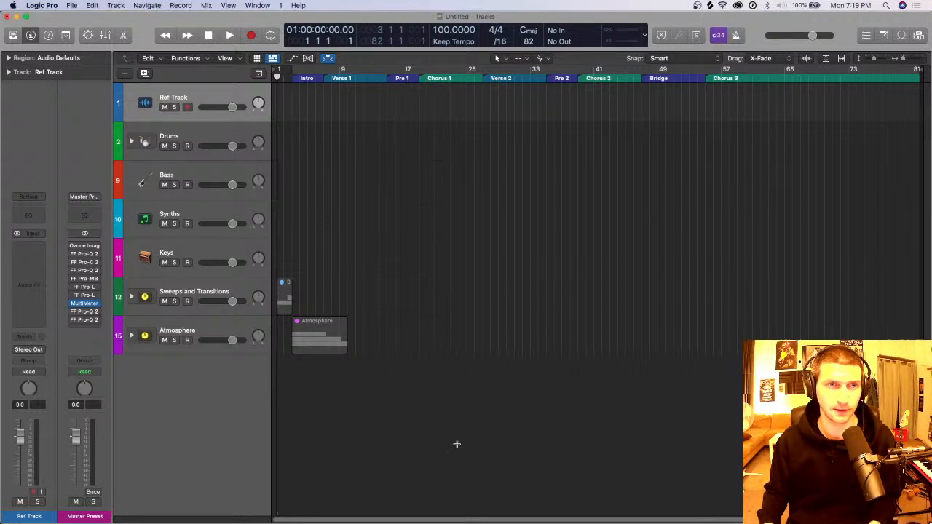
Step: Find the 70s Rock Piano 43 loop among the piano Apple Loops and place it on a new track at bar 3
left_click(901, 35)
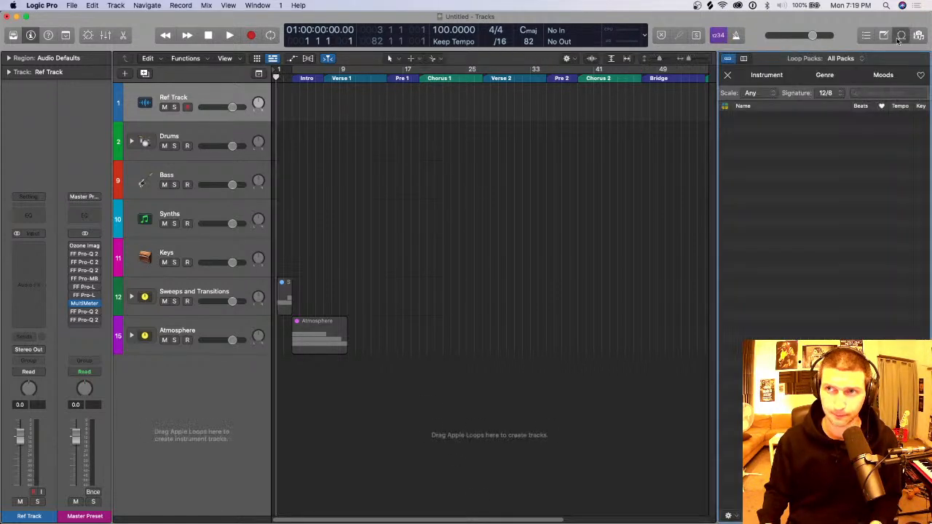
left_click(772, 76)
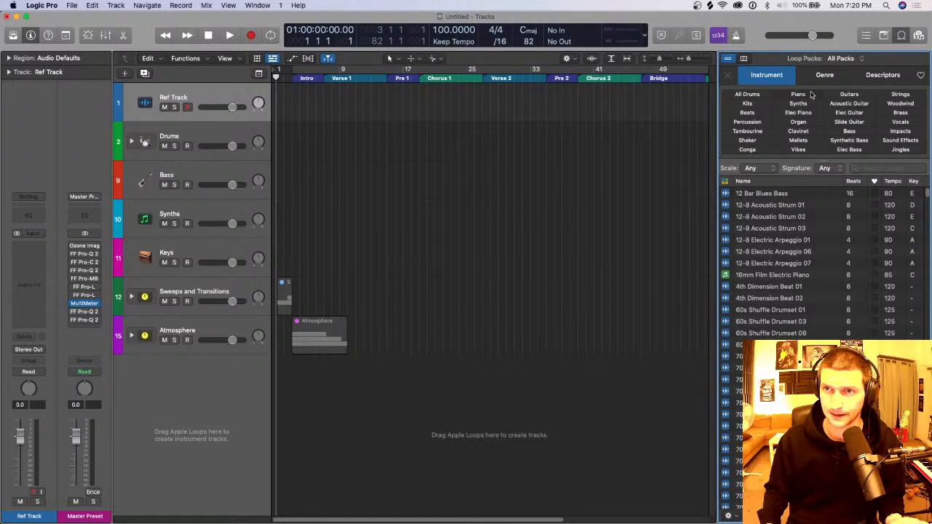
left_click(799, 94)
left_click(786, 218)
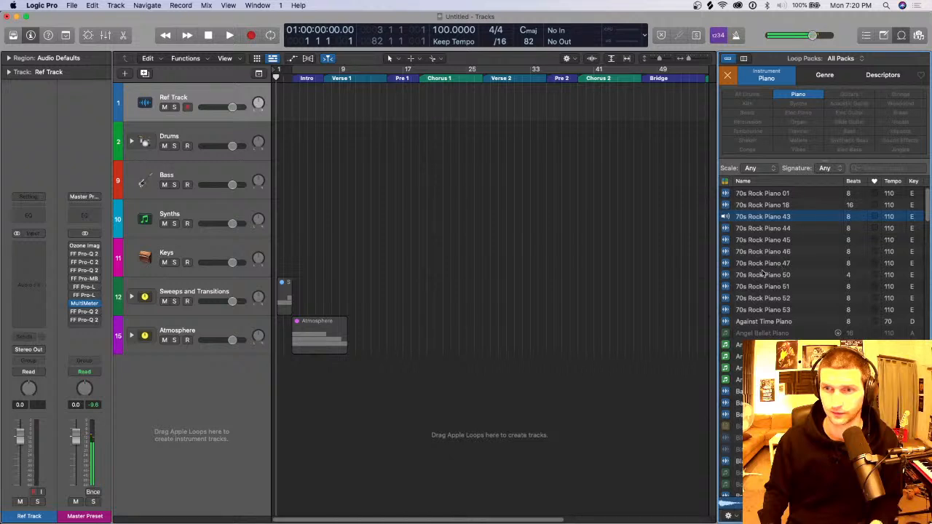
left_click_drag(764, 218, 297, 373)
left_click(215, 372)
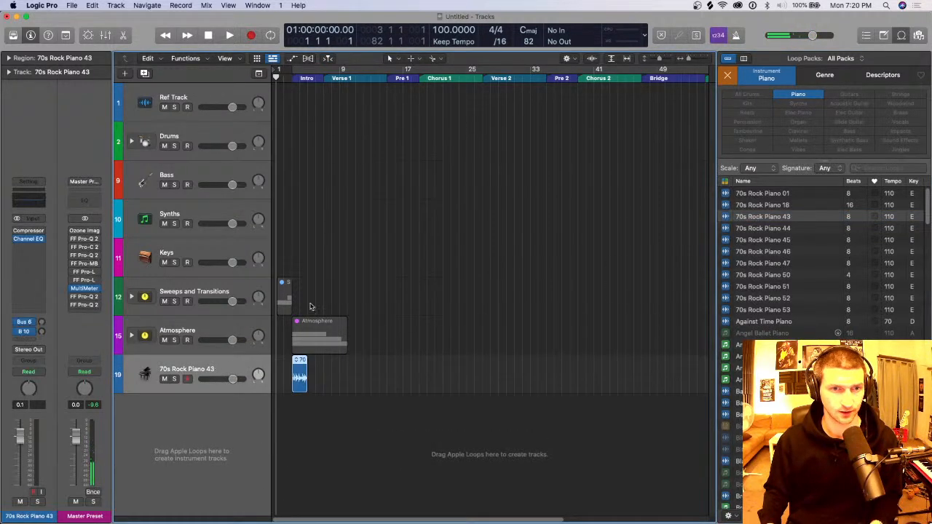
Step: Show the file browser in place of the loop browser, and repeat the 70s Rock Piano 43 region three times
key("super+Right")
key("super+Right")
key("super+Right")
key("super+Right")
key("super+Right")
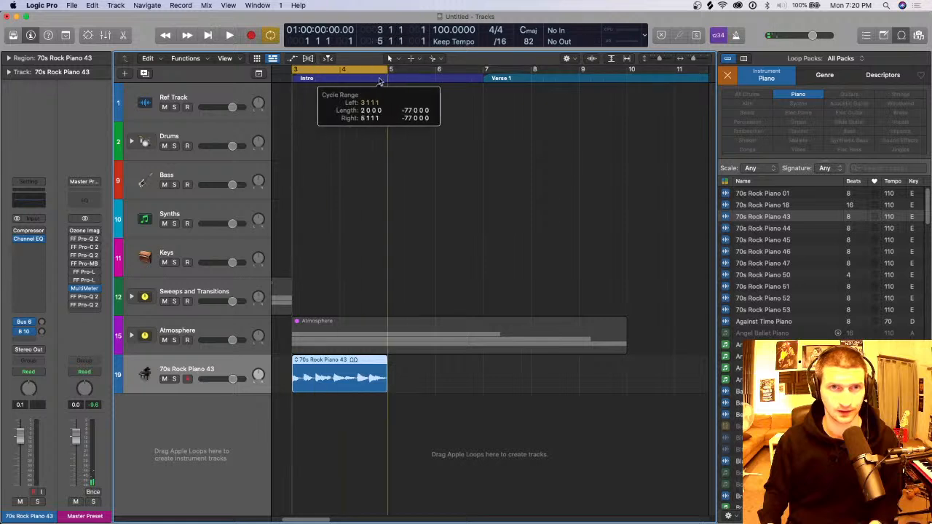
key("super+Left")
key("super+Left")
key("super+Left")
key("super+Left")
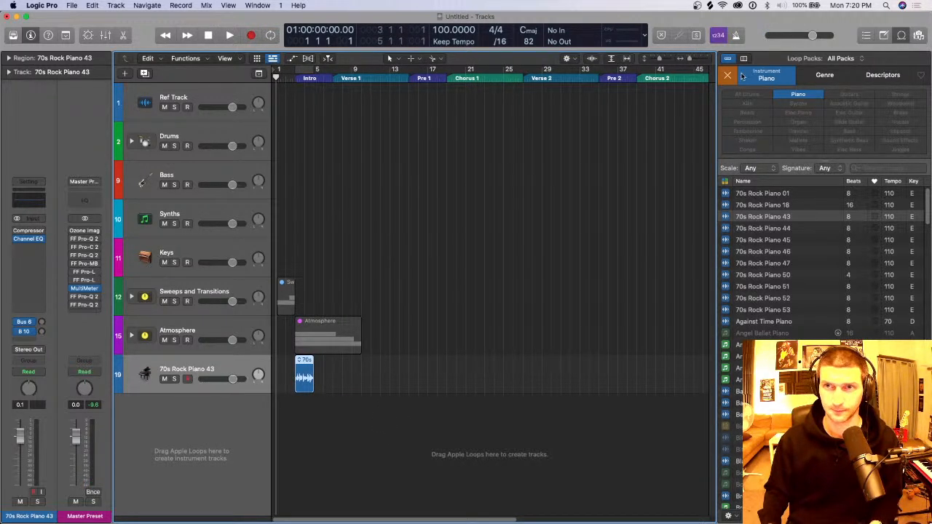
key("f")
left_click(309, 379)
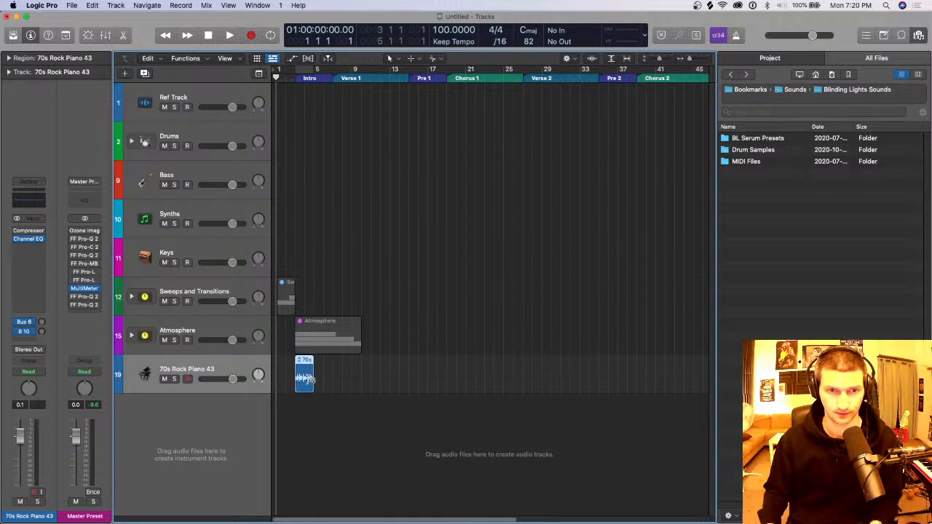
key("super+r")
key("super+r")
key("super+r")
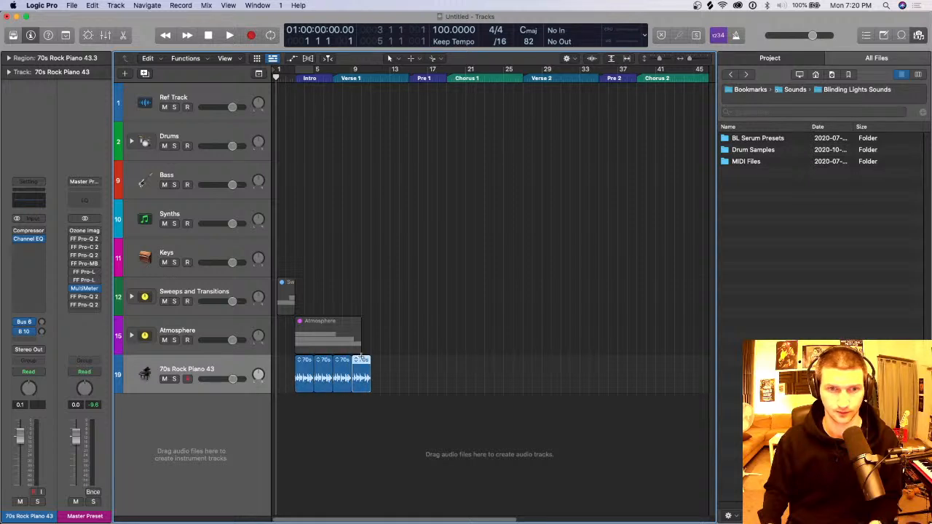
Step: Select the four piano regions, repeat them once as a block up to bar 19, and stop the accidental recording
left_click(297, 73)
left_click(294, 73)
left_click_drag(317, 78, 356, 78)
left_click_drag(437, 360, 306, 383)
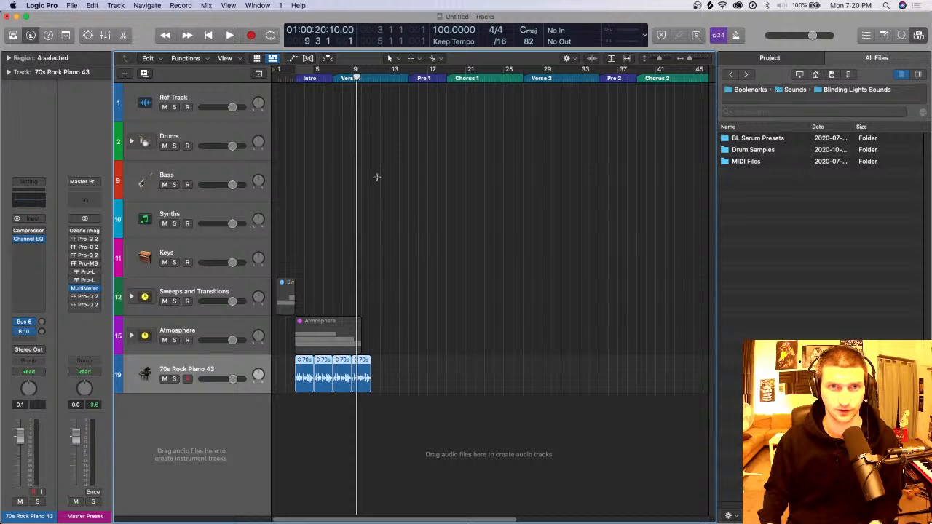
key("super+r")
key("r")
left_click(541, 180)
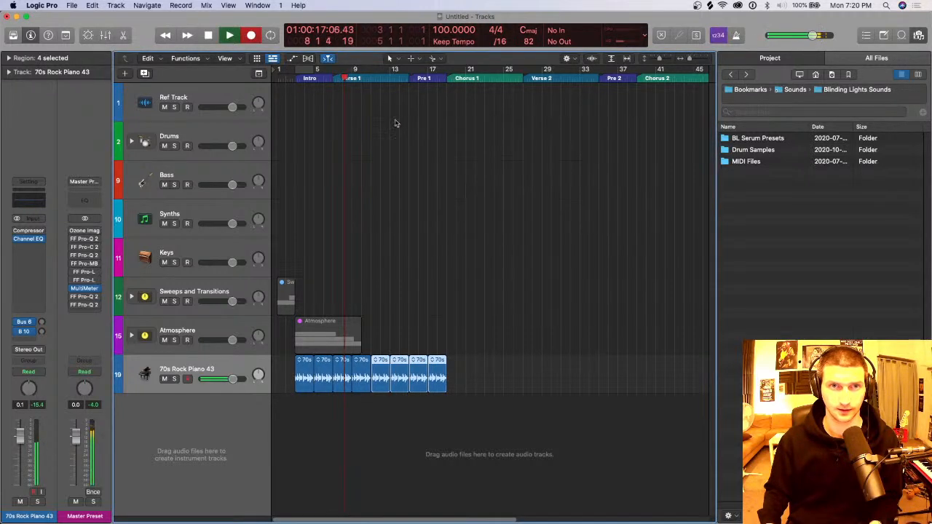
key("space")
left_click(541, 181)
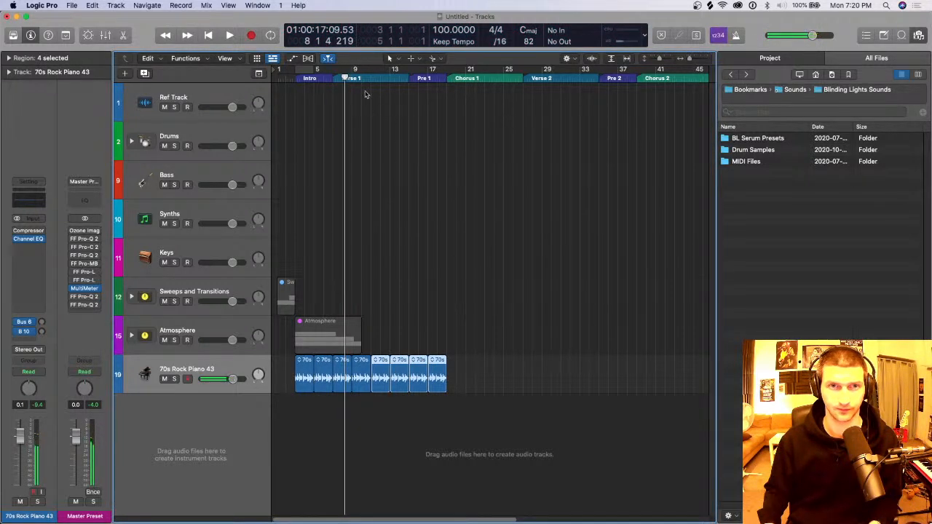
Step: Move the playhead through bars 3, 5 and 13, and set the cycle range to bars 3 to 19
left_click(370, 79)
left_click(297, 78)
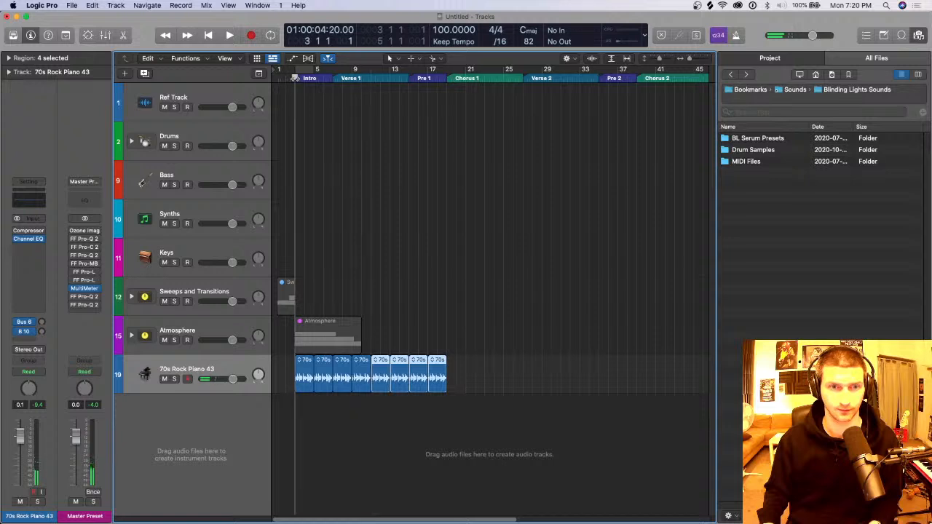
left_click(314, 78)
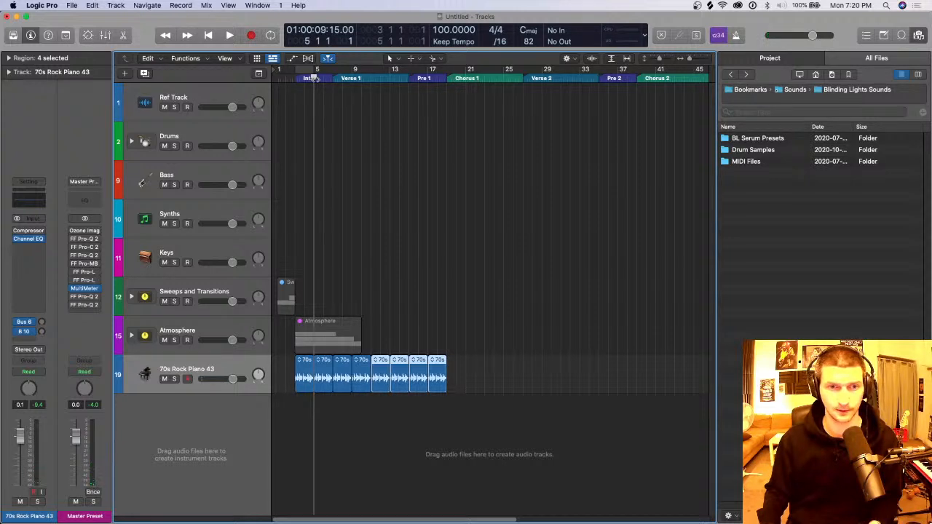
left_click_drag(315, 78, 389, 93)
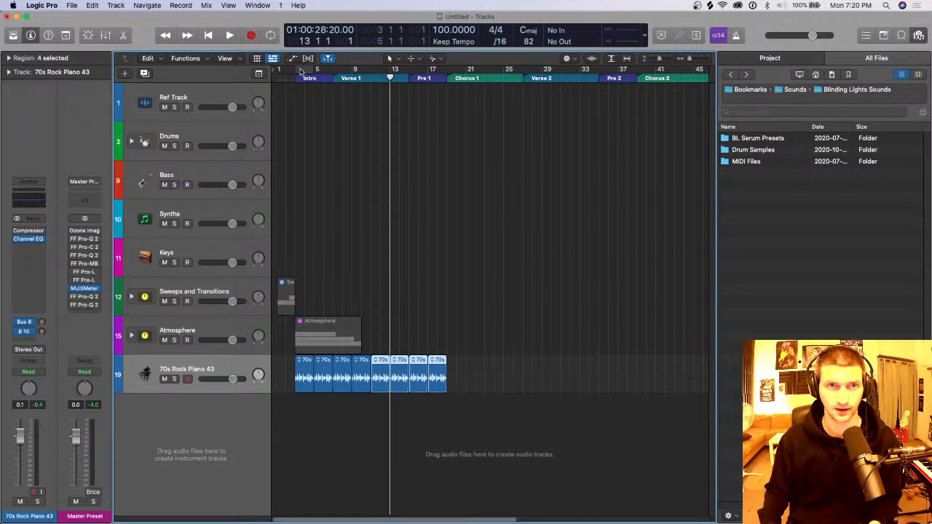
mouse_move(306, 71)
left_mouse_down()
mouse_move(437, 72)
mouse_move(295, 73)
left_mouse_up()
Step: Show the global tracks and resize the markers: Intro to bars 3–5, Verse 1 to 5–9, Pre 1 to 9–13, Chorus 1 to 13–about 19
left_click(258, 72)
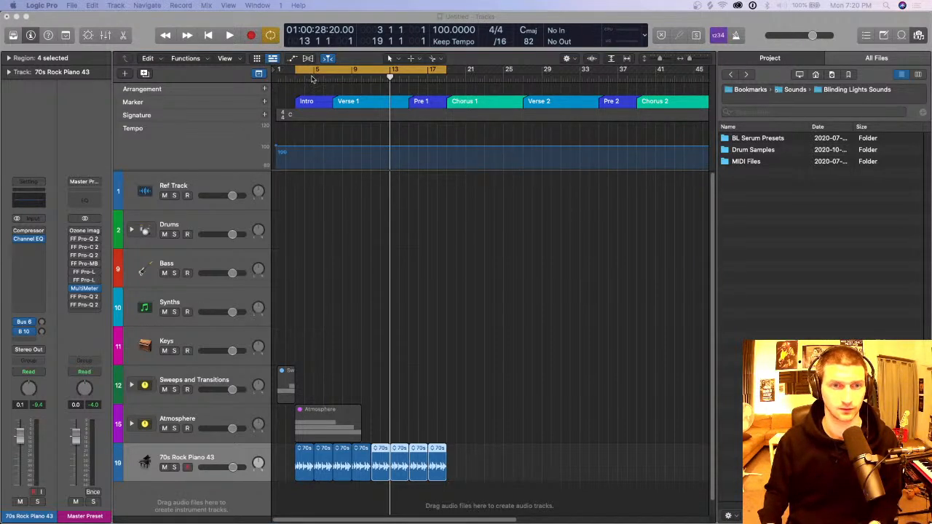
left_click(311, 78)
left_click(329, 102)
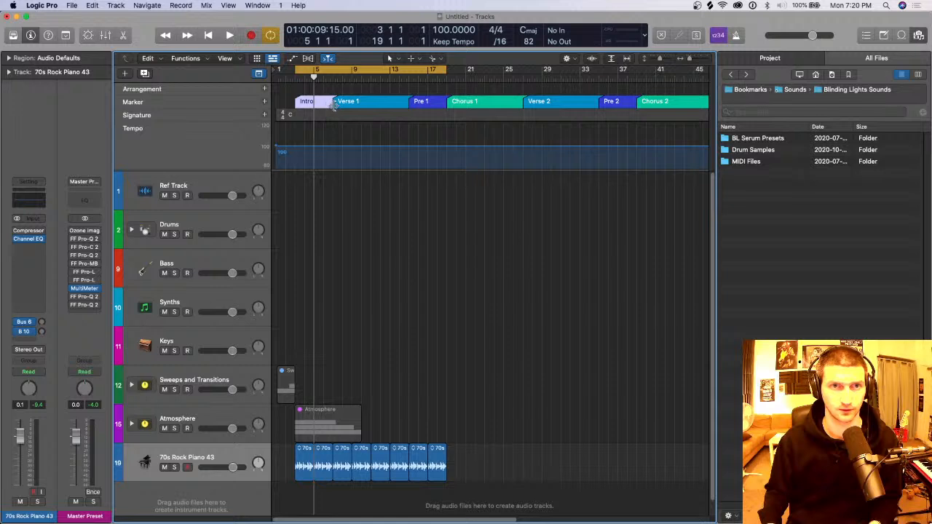
left_click_drag(333, 105, 312, 103)
left_click_drag(410, 104, 352, 115)
left_click_drag(446, 103, 389, 113)
left_click_drag(448, 102, 389, 105)
left_click_drag(520, 106, 444, 115)
Step: Turn off the cycle range and hide both the global tracks and the file browser
key("c")
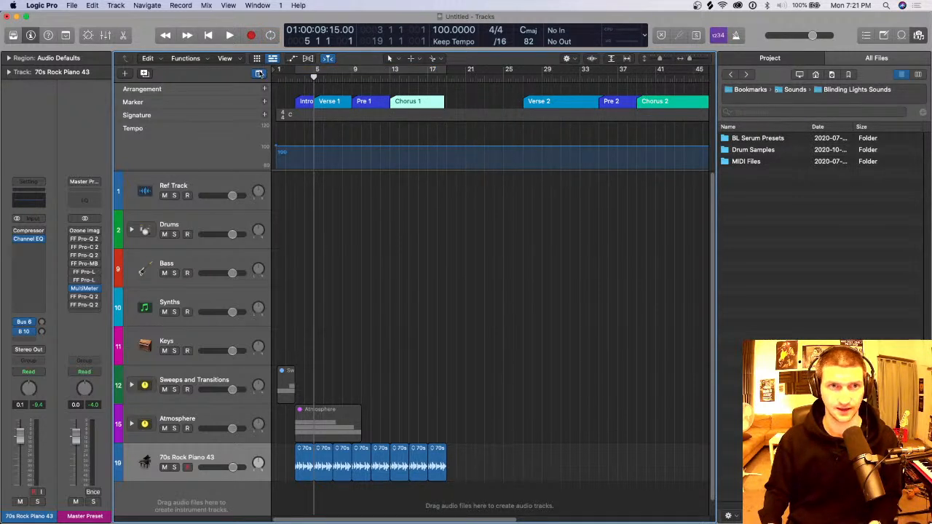
left_click(259, 74)
key("f")
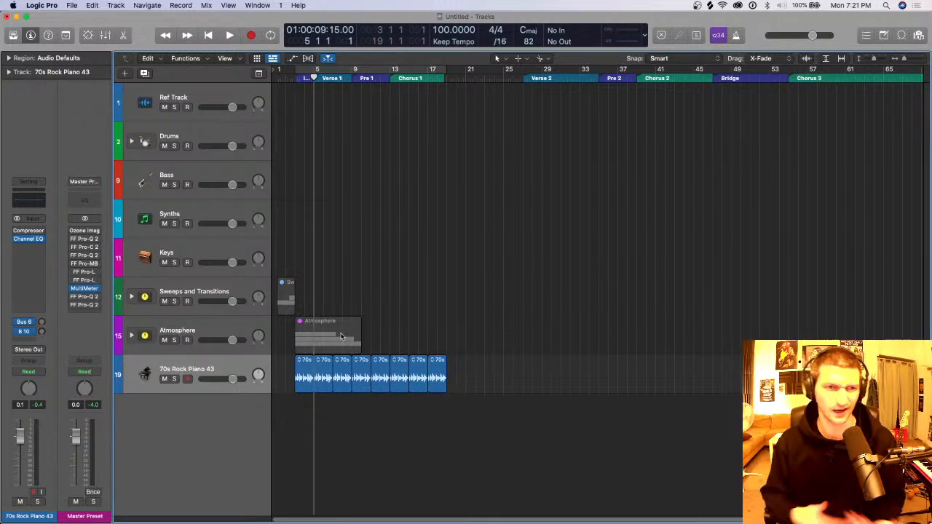
Step: Set the cycle range to bars 3 to 19 over the piano regions and move the playhead to bar 3
key("super+Right")
key("super+Right")
key("super+Right")
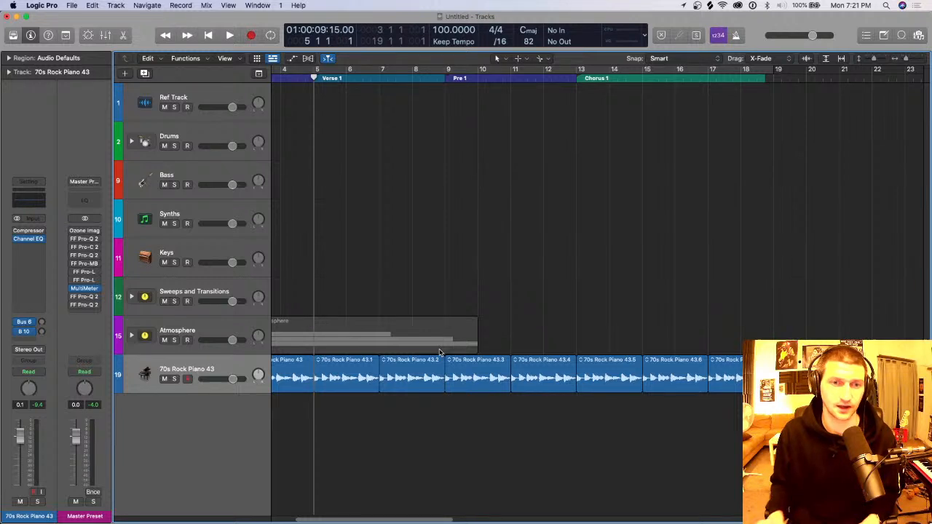
key("super+Left")
key("super+Left")
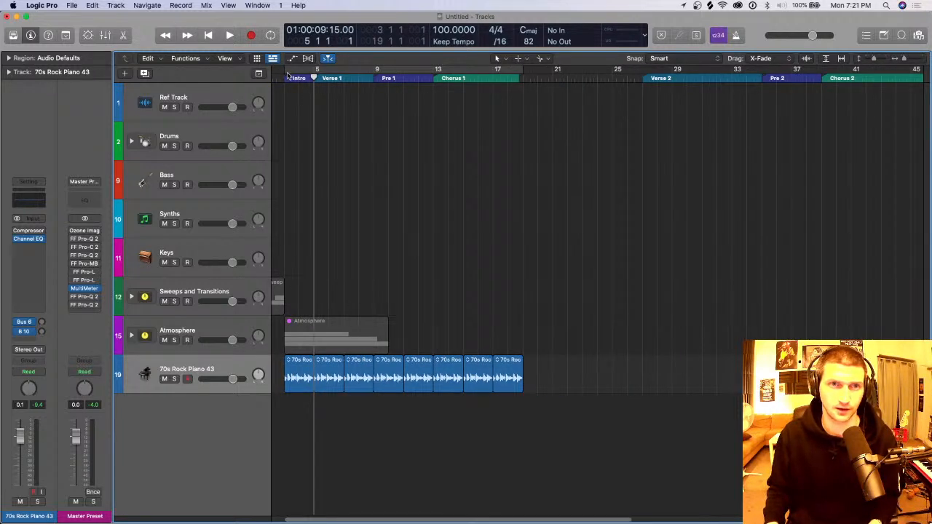
left_click_drag(288, 75, 517, 80)
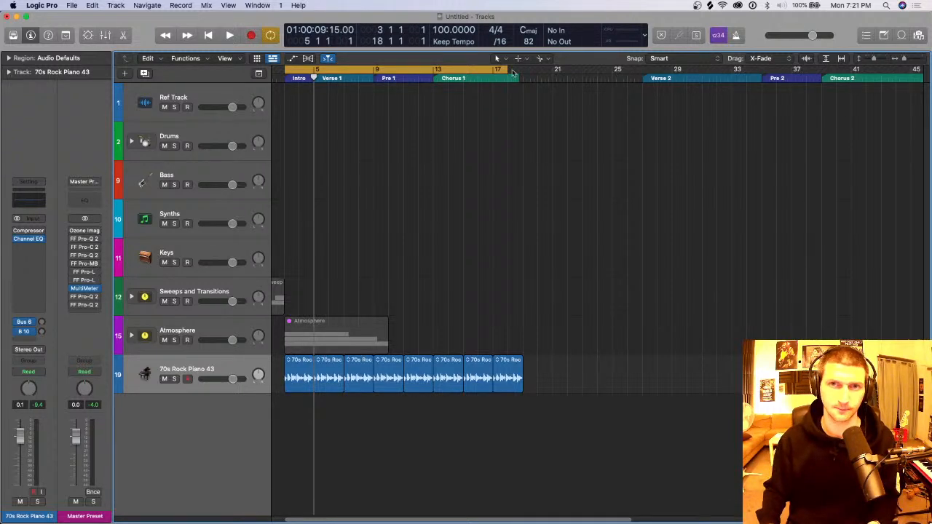
left_click_drag(518, 70, 279, 81)
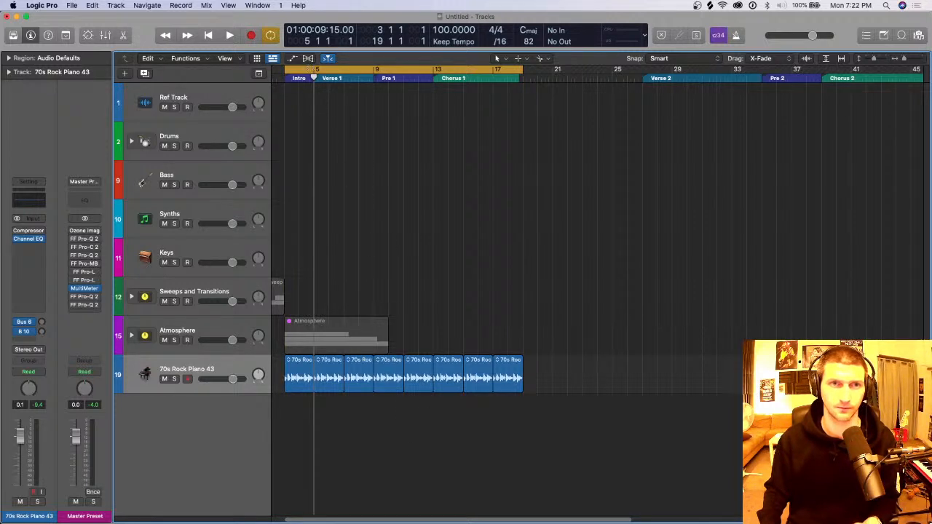
left_click(282, 78)
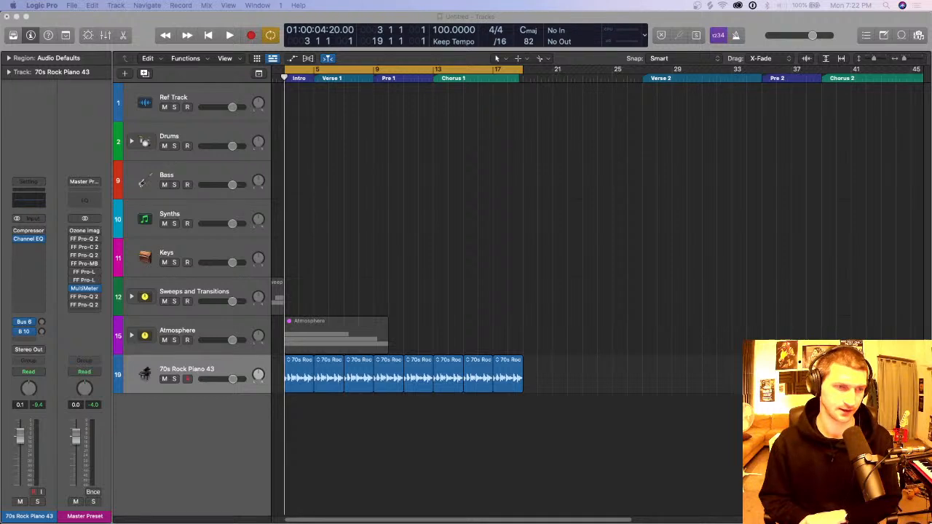
Step: Load the Dream Pop Kit user patch on the Drums track, and close the Library
left_click(217, 138)
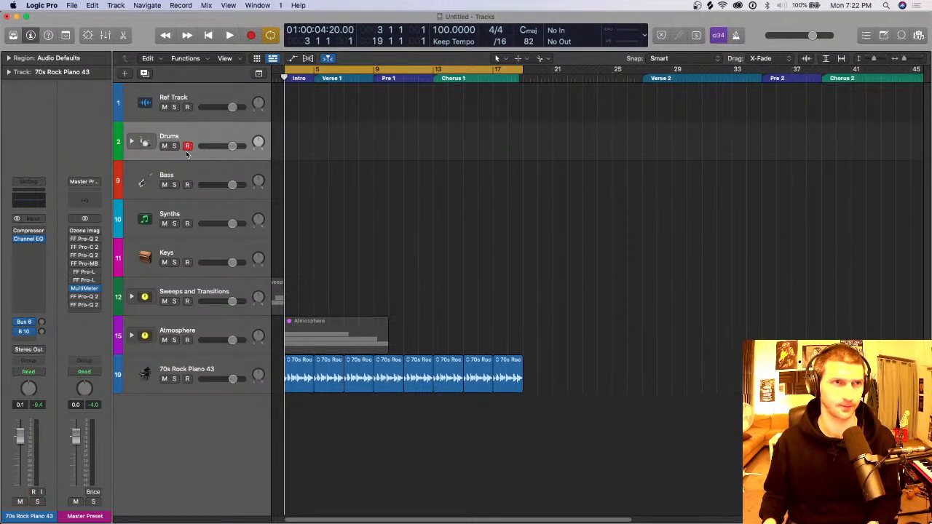
key("y")
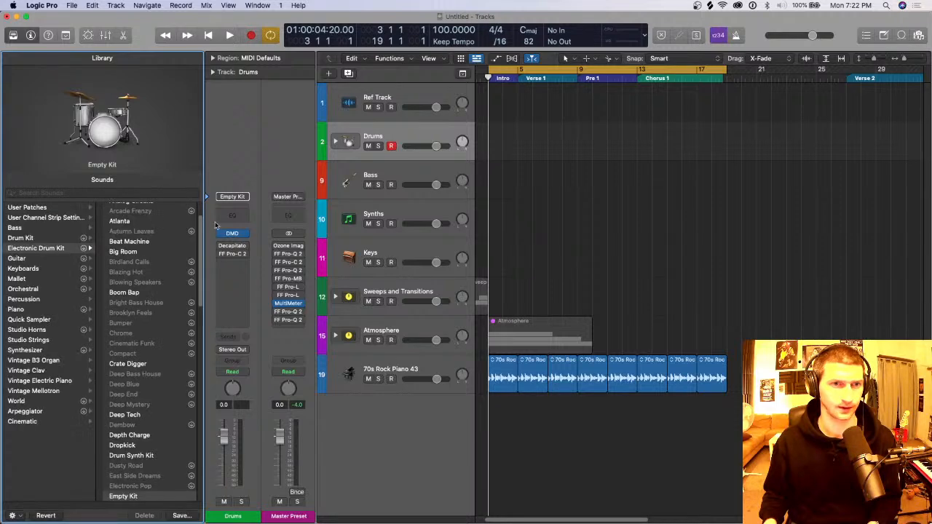
left_click(61, 217)
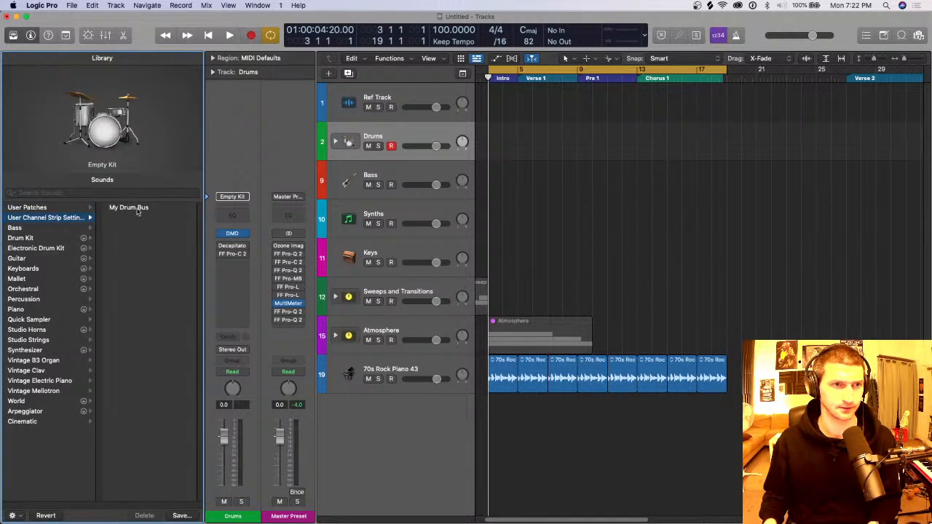
left_click(59, 210)
left_click(129, 208)
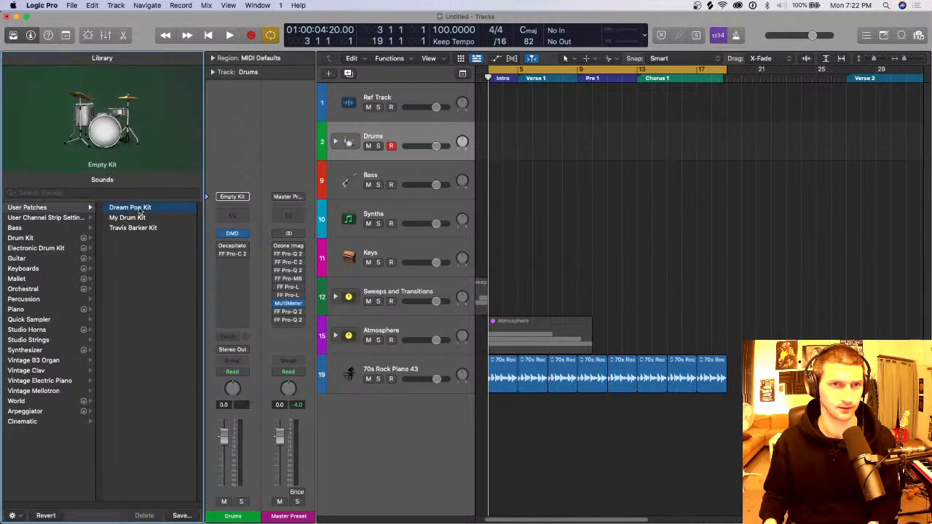
key("y")
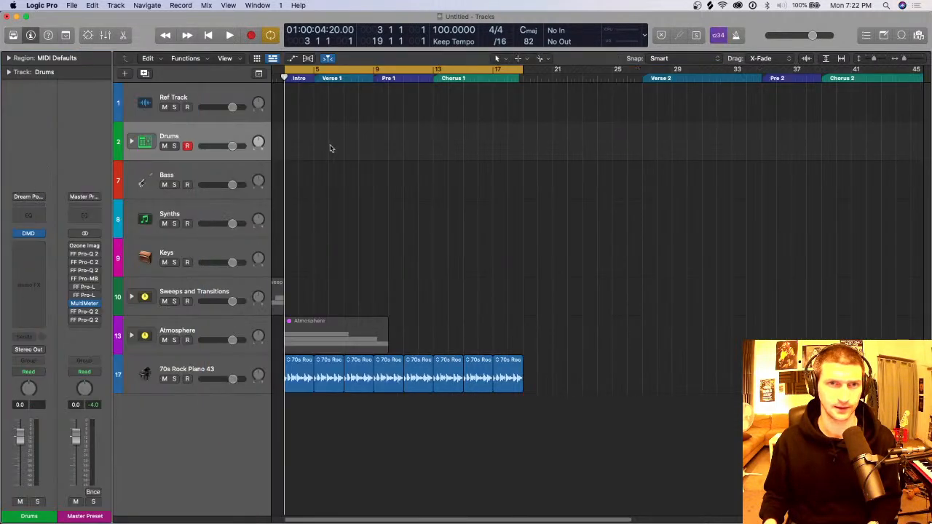
Step: Expand the Drums stack, select its kick subtrack, and widen the track headers slightly
left_click(131, 142)
left_click(218, 182)
scroll(253, 224, "down", 1)
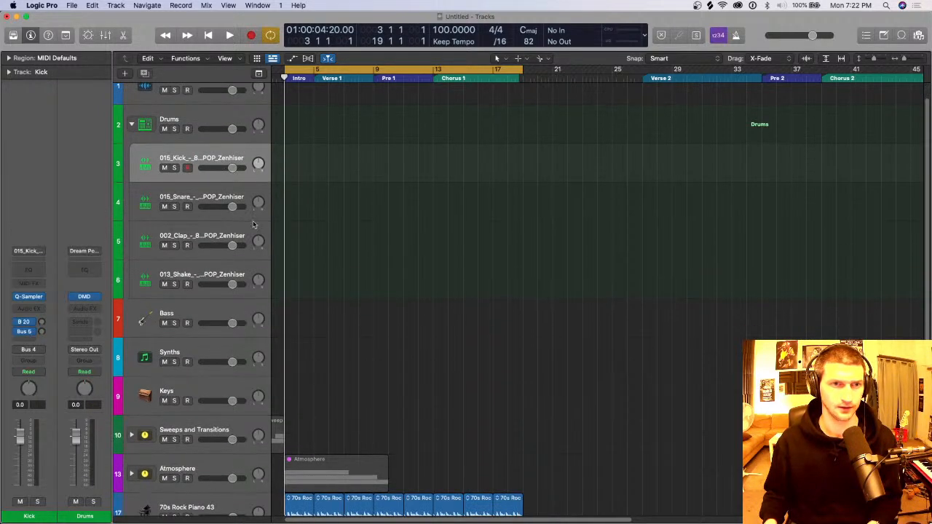
mouse_move(273, 175)
left_mouse_down()
mouse_move(338, 172)
mouse_move(277, 172)
left_mouse_up()
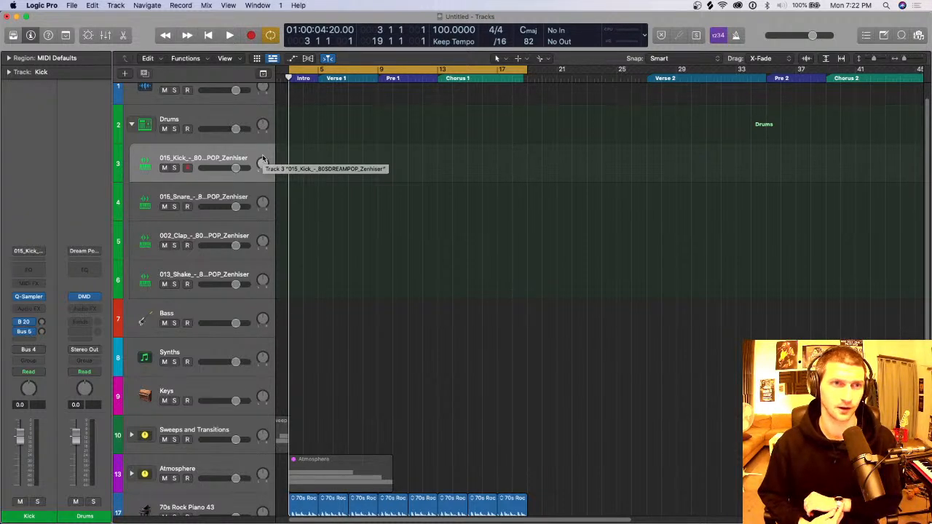
Step: Collapse the Drums stack, add a new Drummer track below it, and move its region to start at bar 3
left_click(203, 129)
left_click(131, 124)
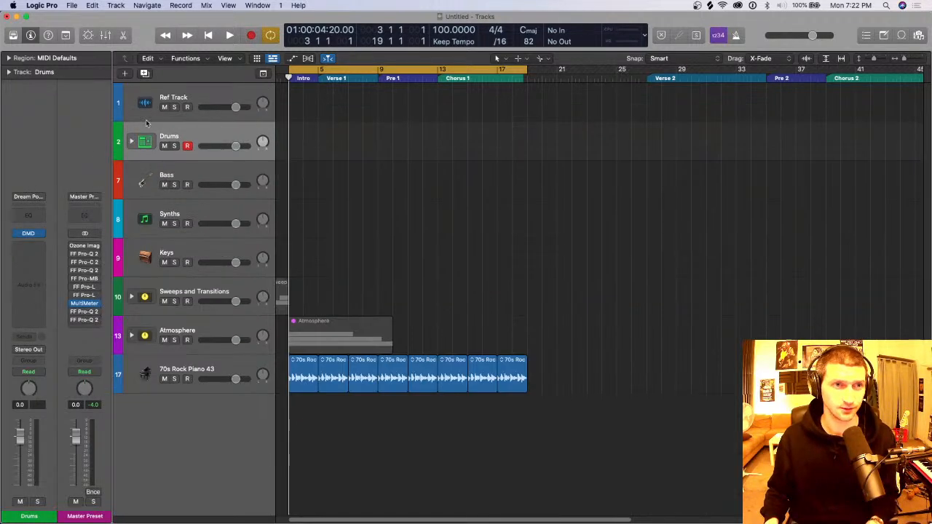
left_click(118, 5)
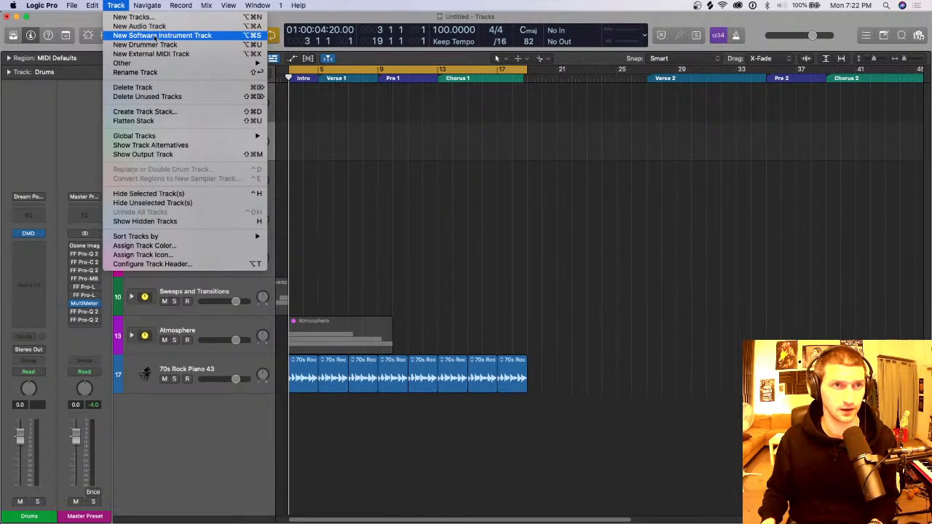
left_click(155, 45)
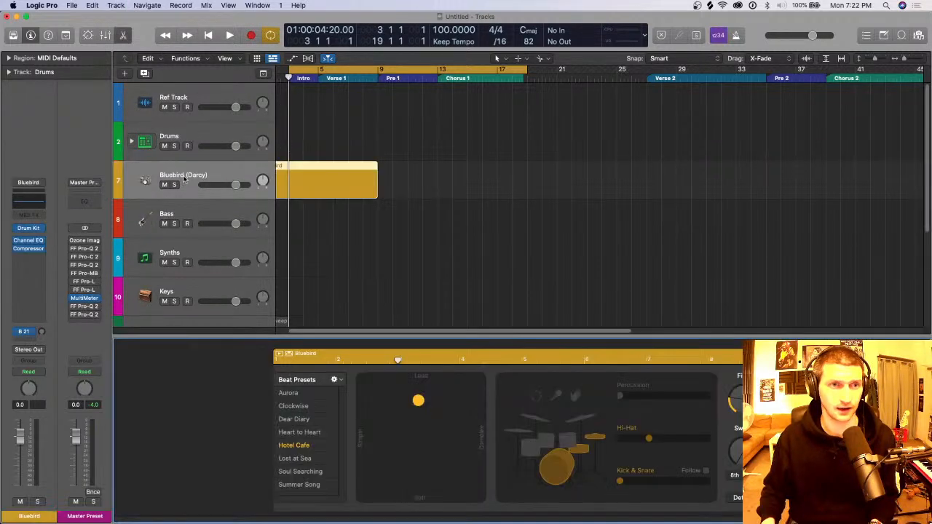
left_click_drag(364, 186, 365, 185)
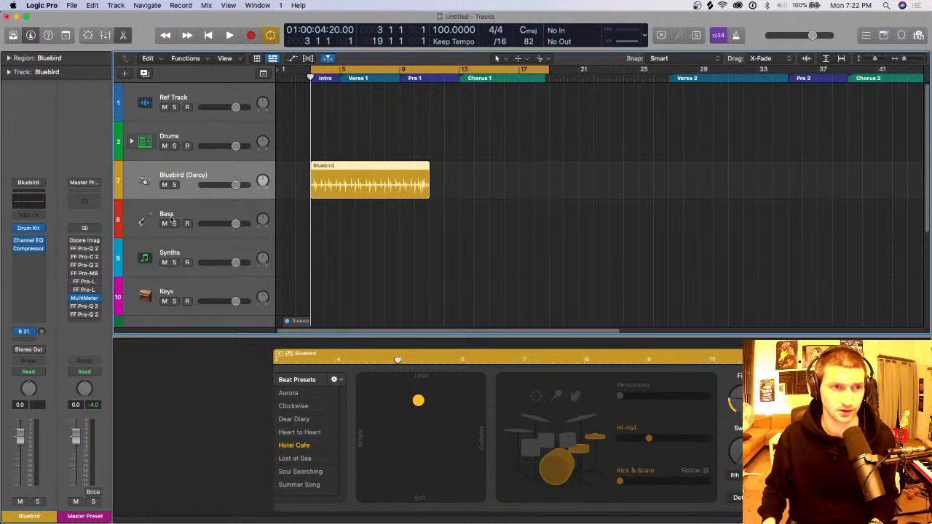
Step: Change the new track's drummer to Aidan - Indie Pop from the Alternative category in the Library
key("y")
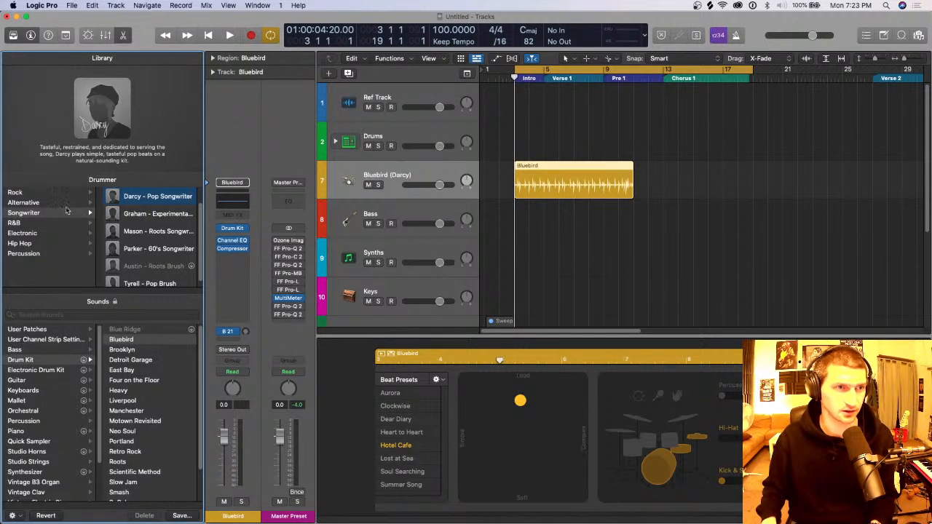
left_click(65, 203)
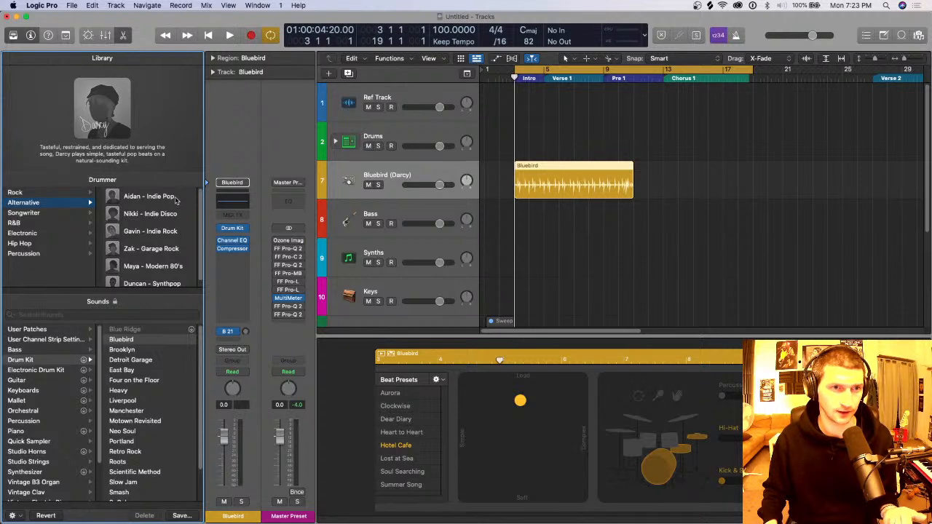
scroll(176, 225, "down", 1)
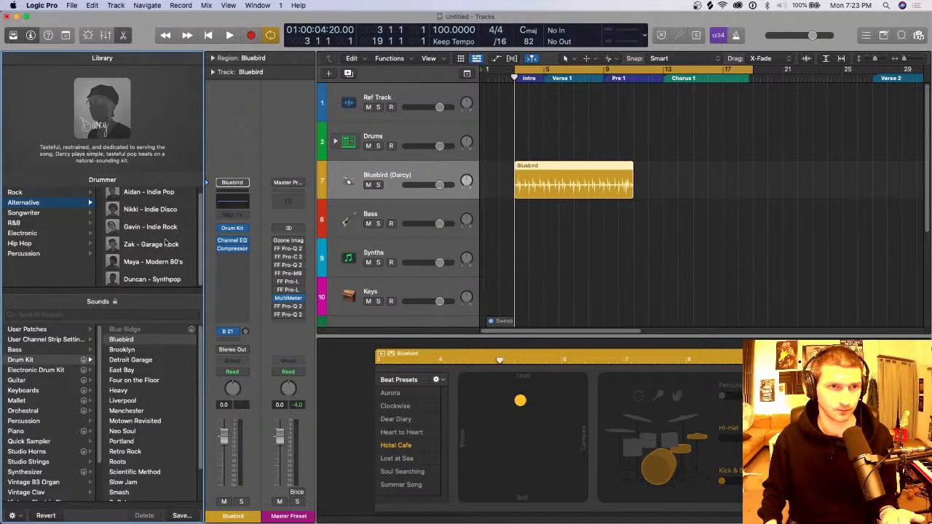
left_click(166, 196)
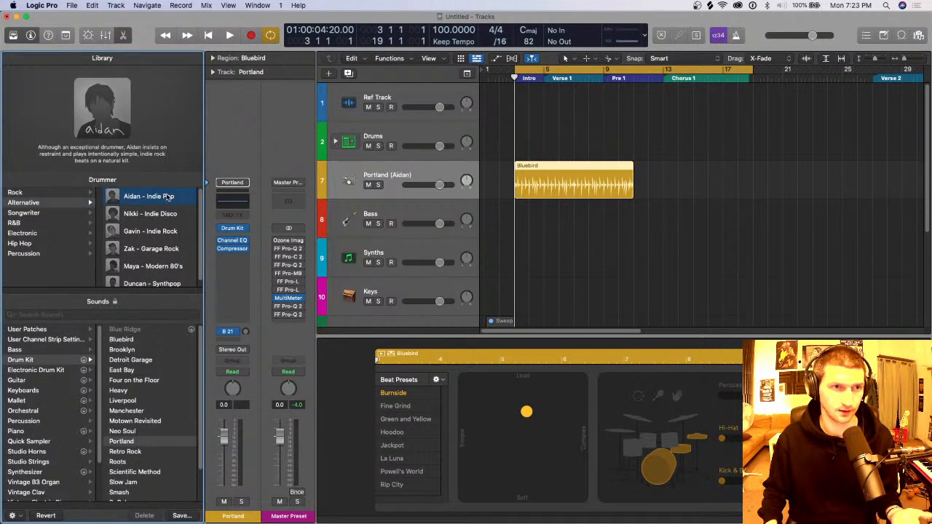
Step: Load the HiFi Pop+ kit from the Producer Kits on the drummer track
scroll(130, 428, "down", 3)
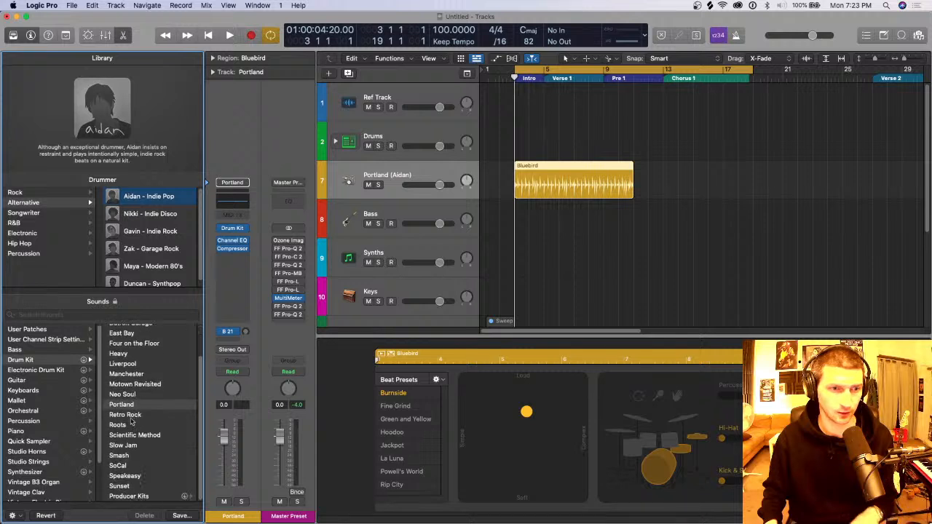
left_click(151, 496)
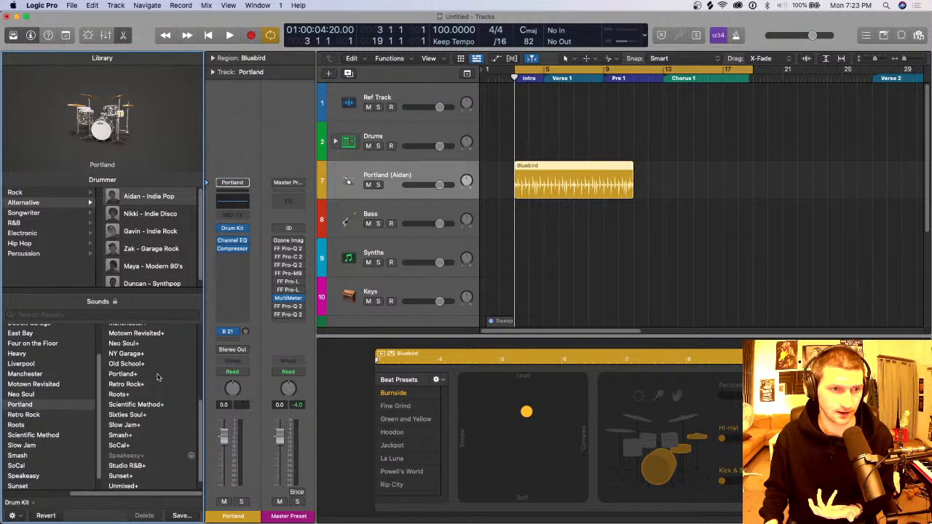
scroll(156, 429, "up", 5)
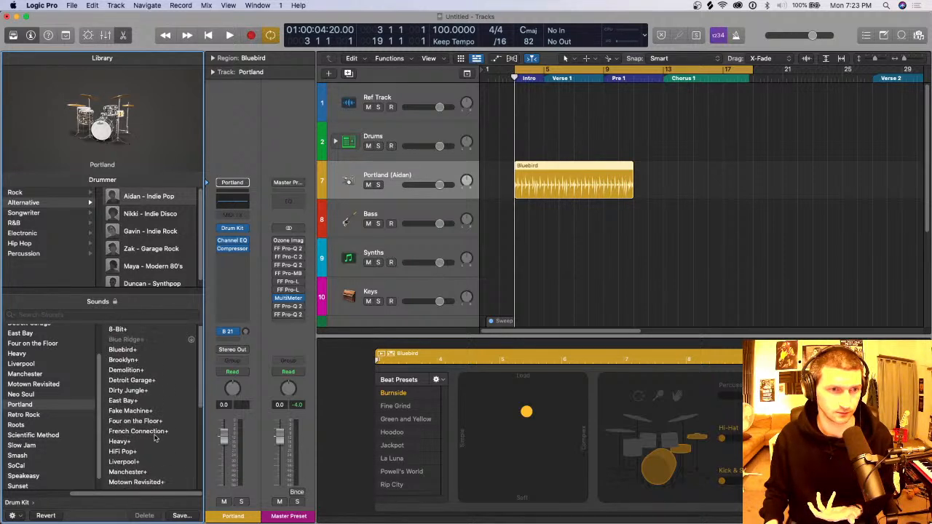
left_click(154, 451)
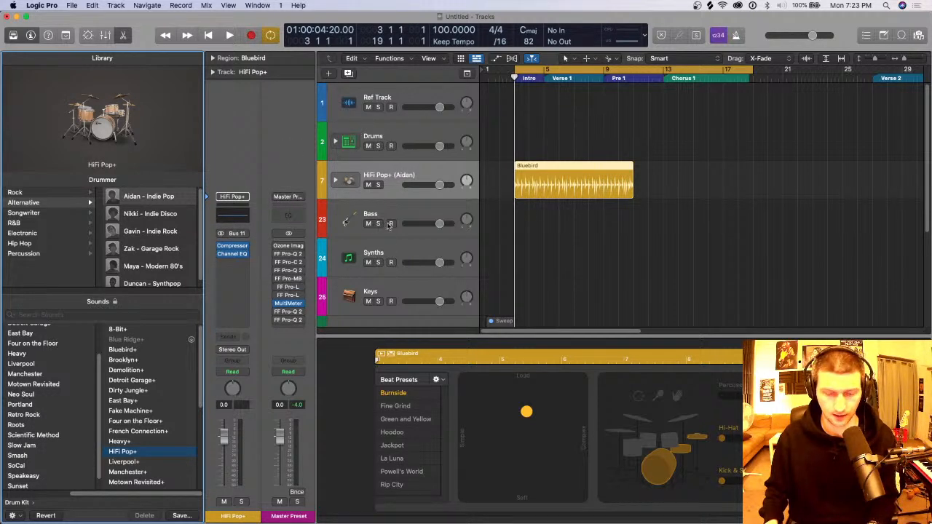
Step: Make the drummer's beat simpler and slightly softer on the XY pad
scroll(535, 183, "down", 2)
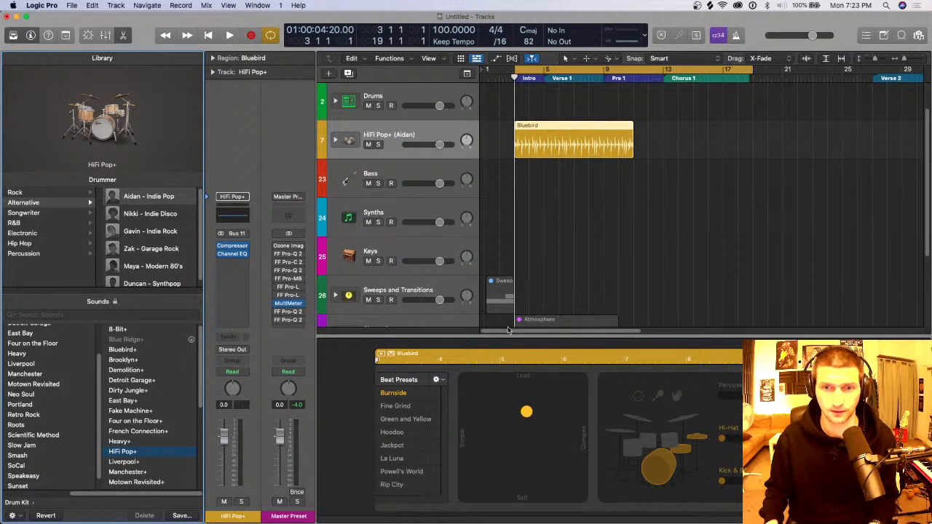
left_click_drag(528, 413, 496, 413)
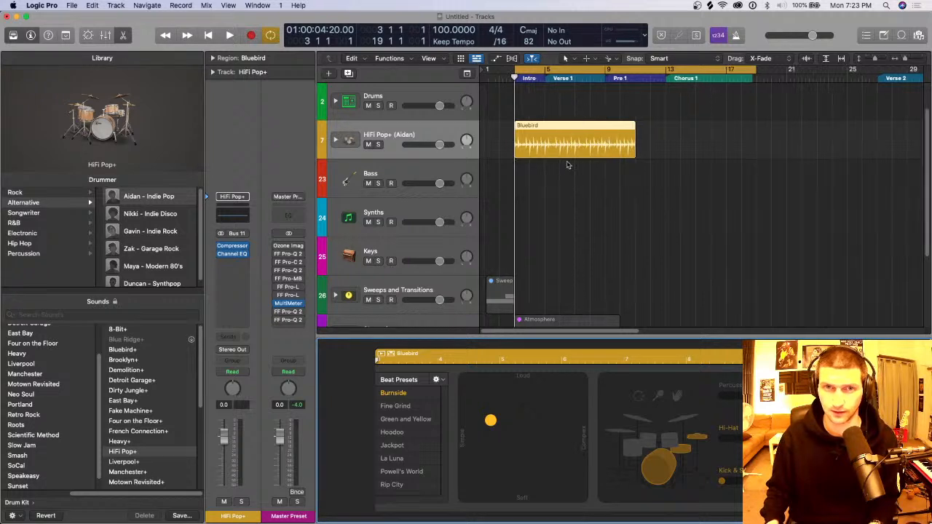
key("super+Right")
Step: Expand the HiFi Pop+ stack, move the Bluebird region onto its Overheads subtrack as MIDI, and hide the Library and the editor
left_click(336, 139)
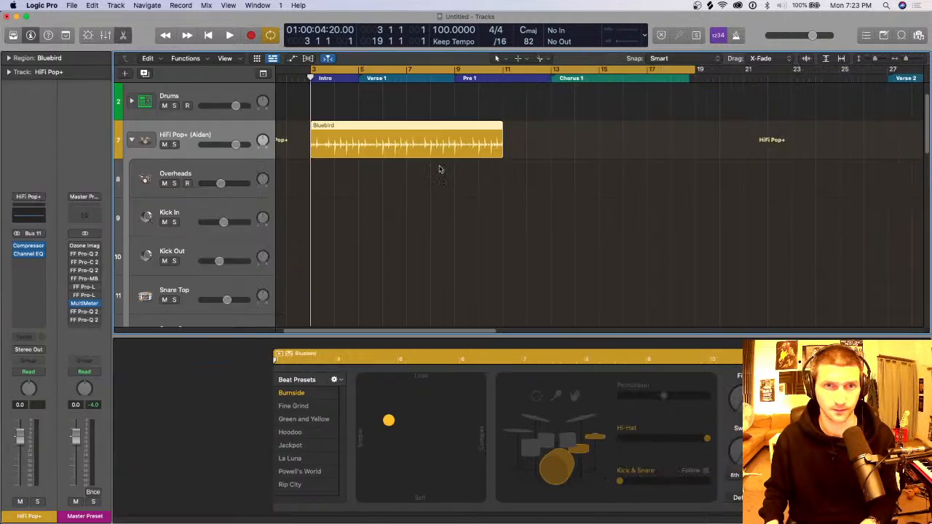
key("y")
left_click(380, 170)
left_click_drag(381, 145, 385, 186)
key("e")
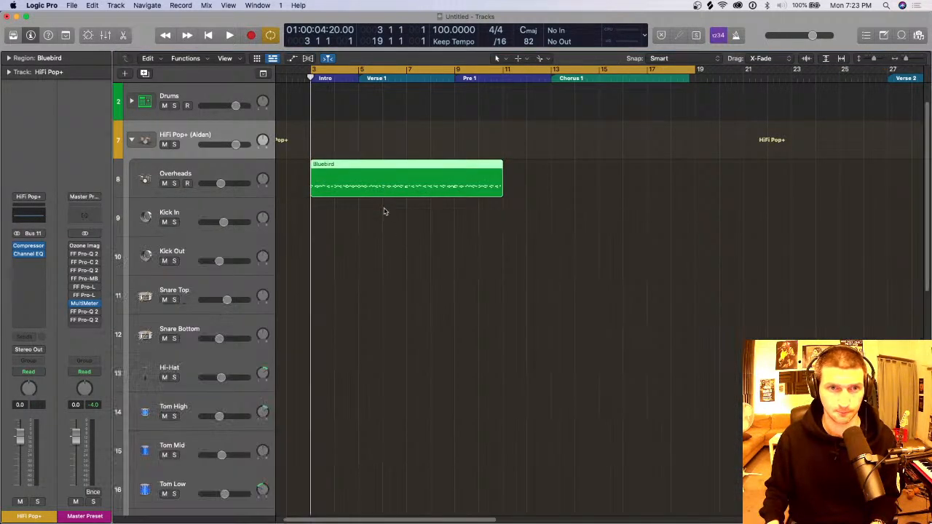
Step: Separate the Overheads MIDI region by note pitch and select the second of the separated regions' tracks
right_click(399, 189)
left_click(422, 190)
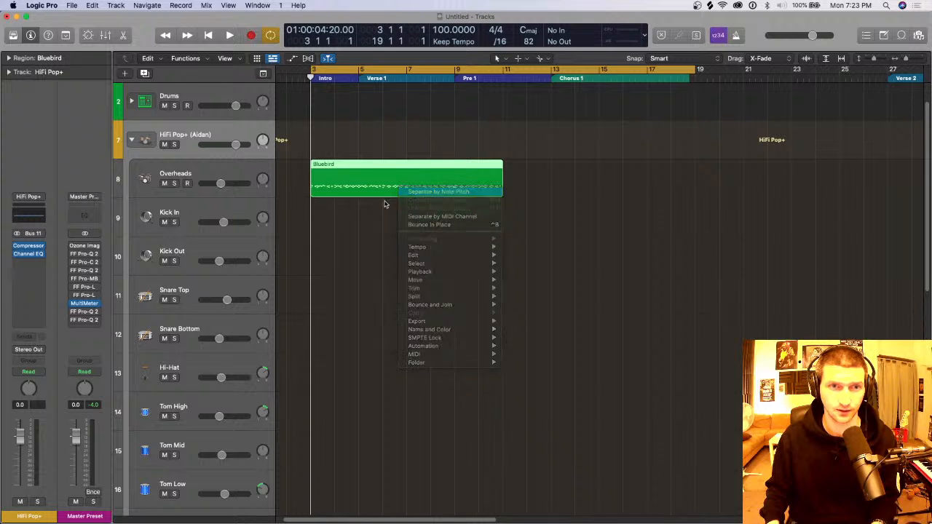
left_click(230, 216)
scroll(229, 216, "down", 3)
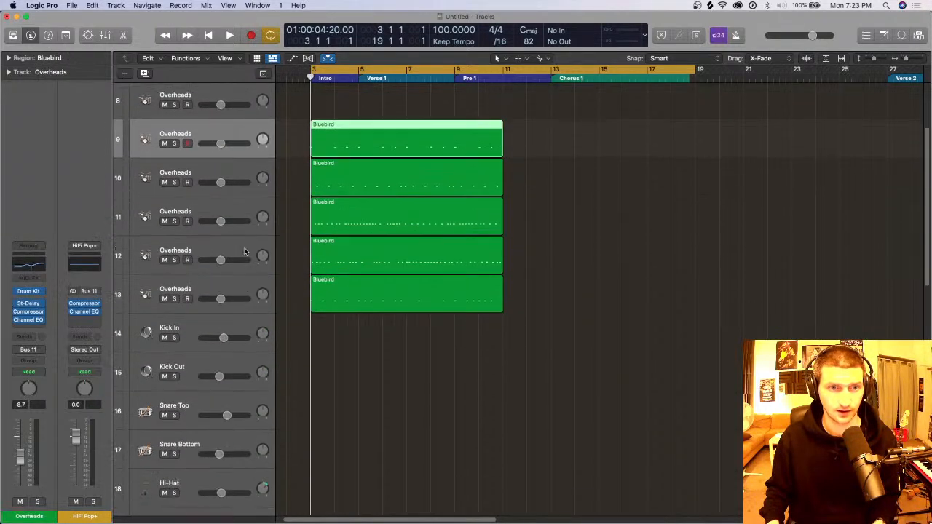
left_click(242, 174)
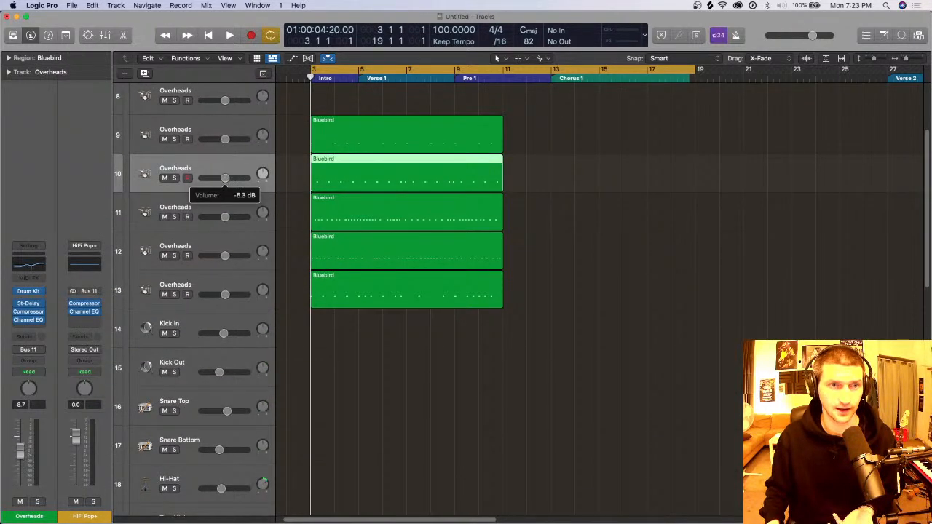
scroll(257, 198, "up", 2)
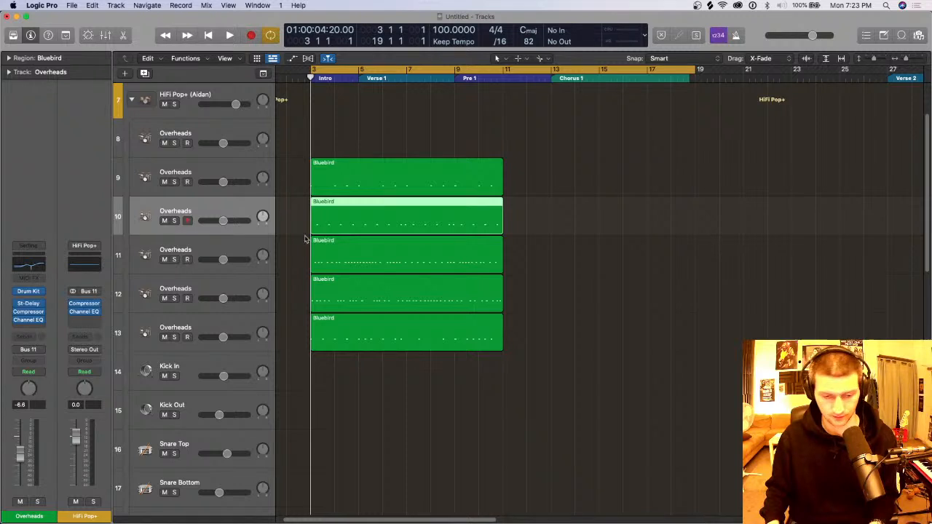
Step: Undo the note pitch separation and collapse the HiFi Pop+ stack with its MIDI region moved back onto the main track
key("super+z")
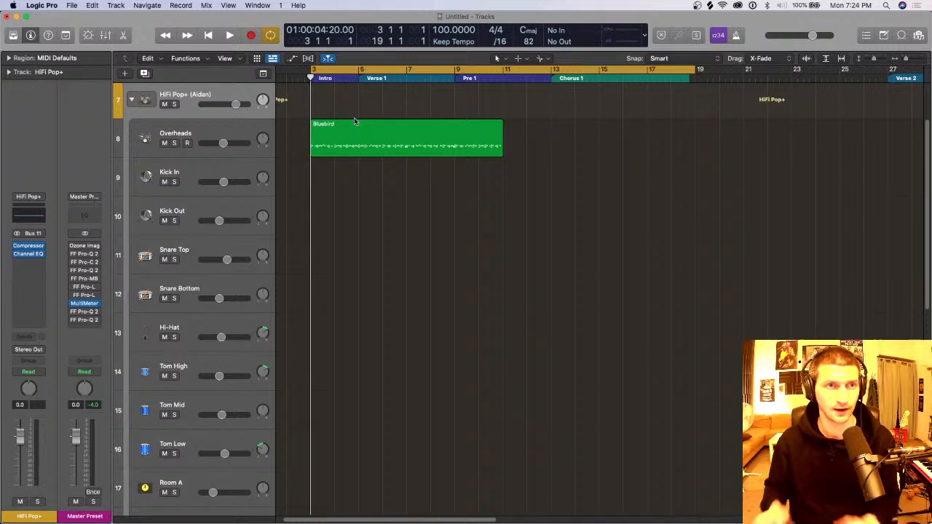
left_click(131, 100)
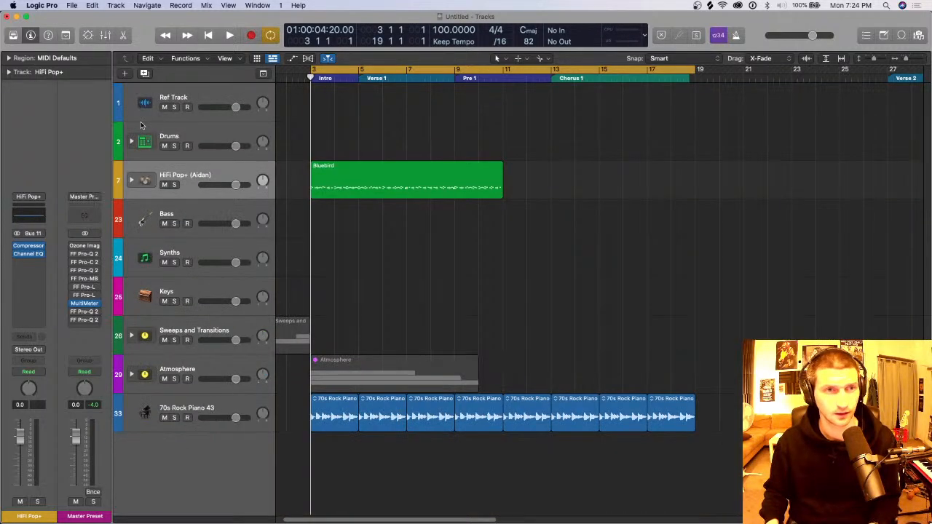
Step: Open the Library, load the basic Portland drum kit on the drummer track, and select the track's region
key("y")
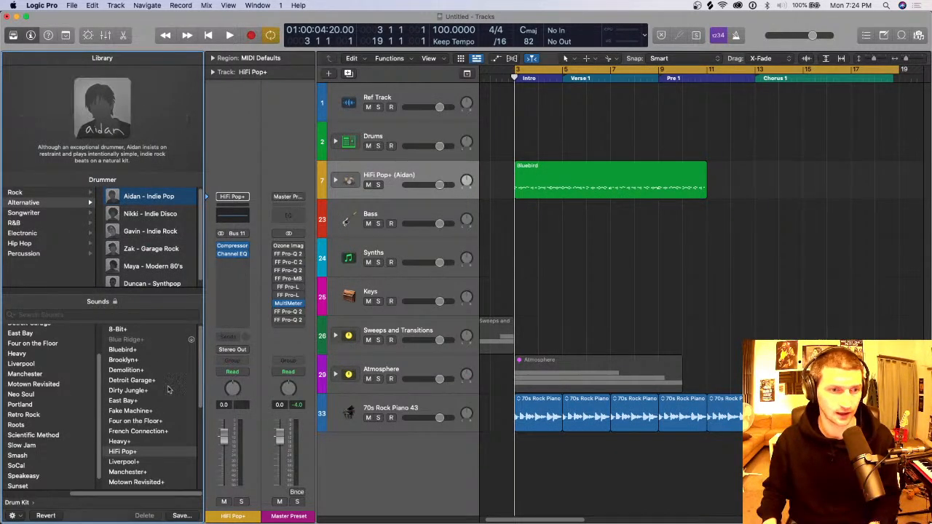
left_click(64, 405)
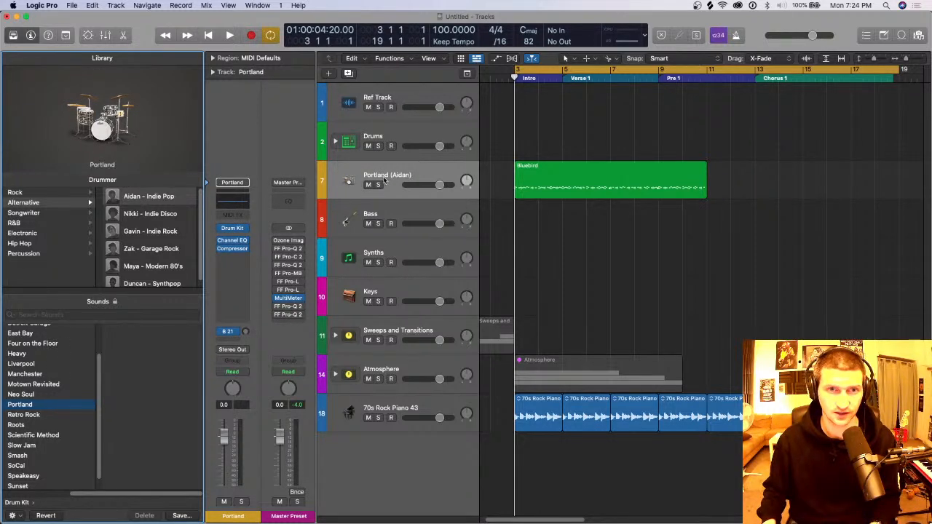
left_click(349, 181)
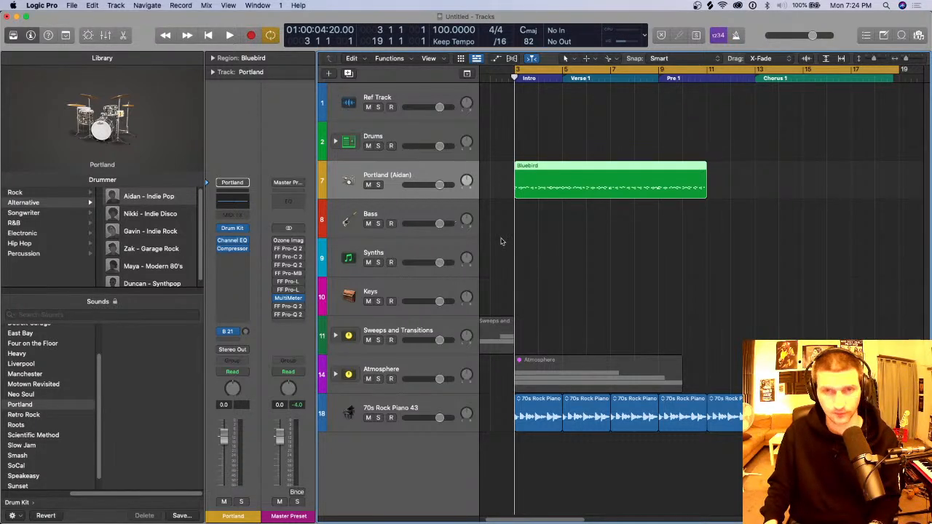
Step: Reload the HiFi Pop+ producer kit on the drummer track and expand its stack to show the individual drum subtracks
scroll(71, 430, "down", 1)
left_click(73, 485)
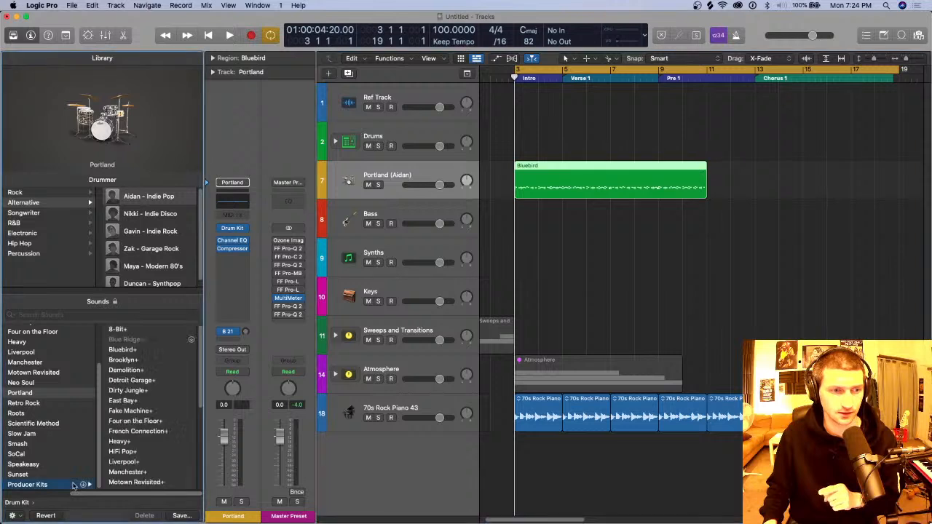
left_click(160, 451)
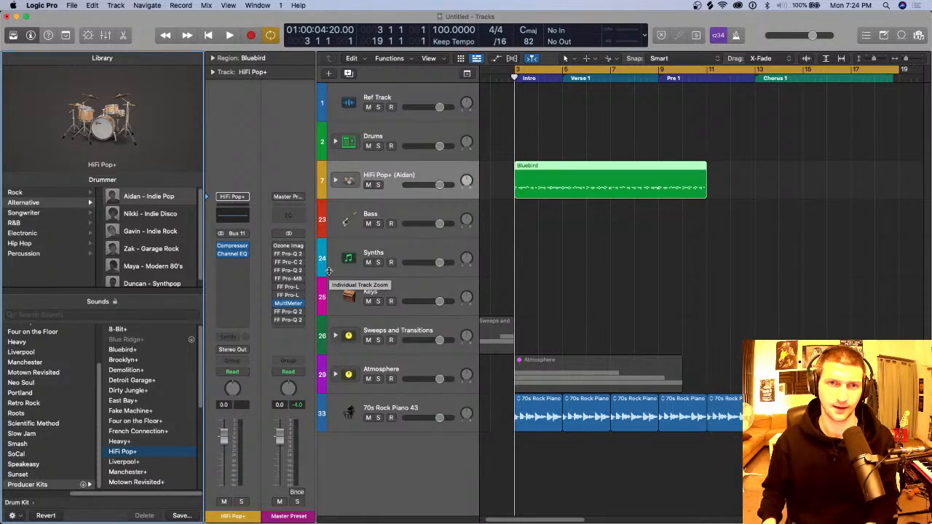
left_click(335, 180)
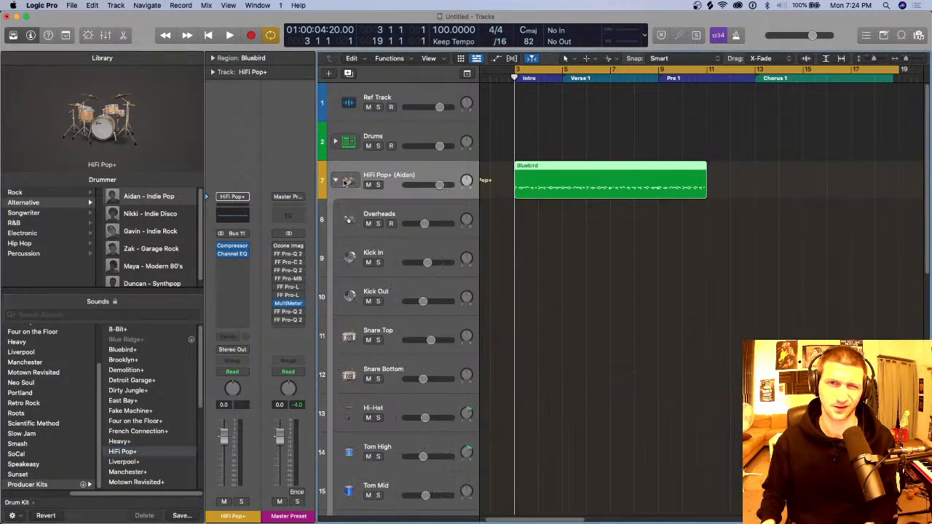
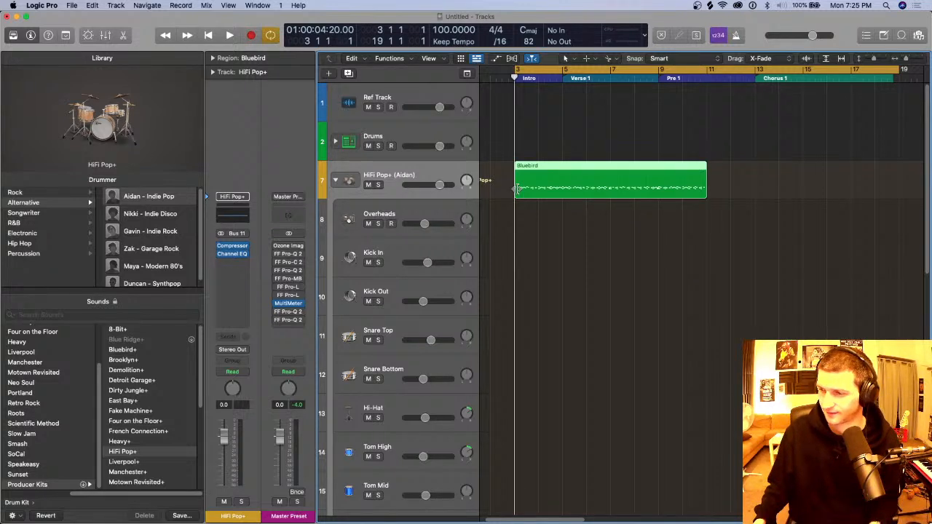
Step: Solo the Kick In subtrack of the HiFi Pop+ stack and draw empty MIDI regions at bar 3 on Kick In and Snare Top
left_click(336, 181)
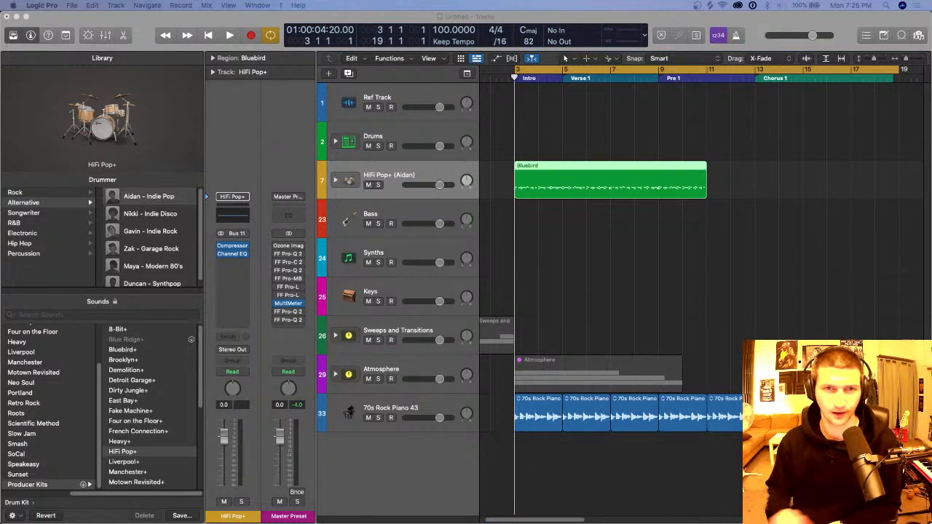
left_click(335, 181)
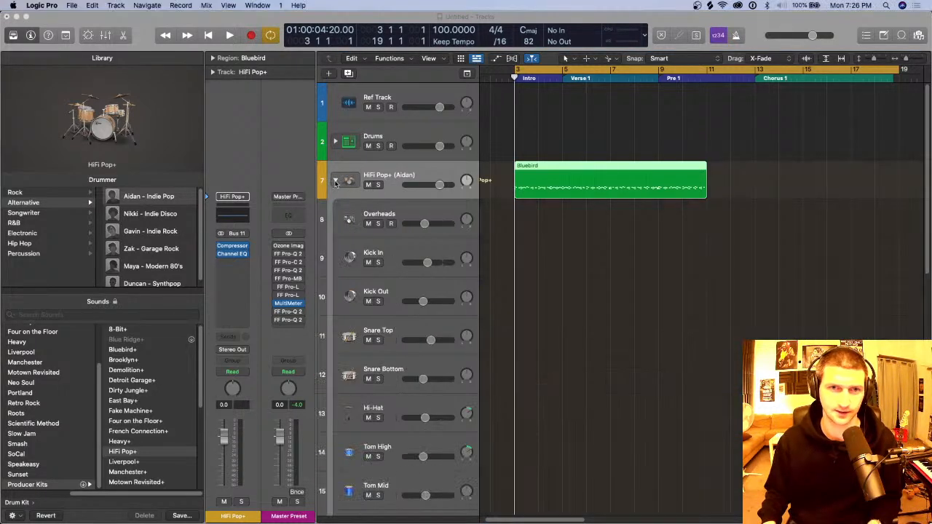
scroll(438, 241, "down", 5)
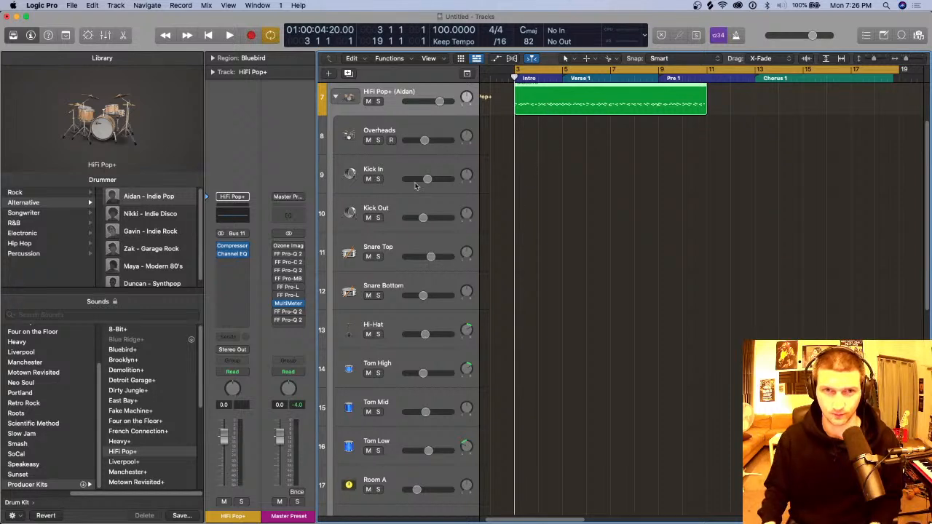
left_click(418, 167)
left_click(378, 179)
key("t")
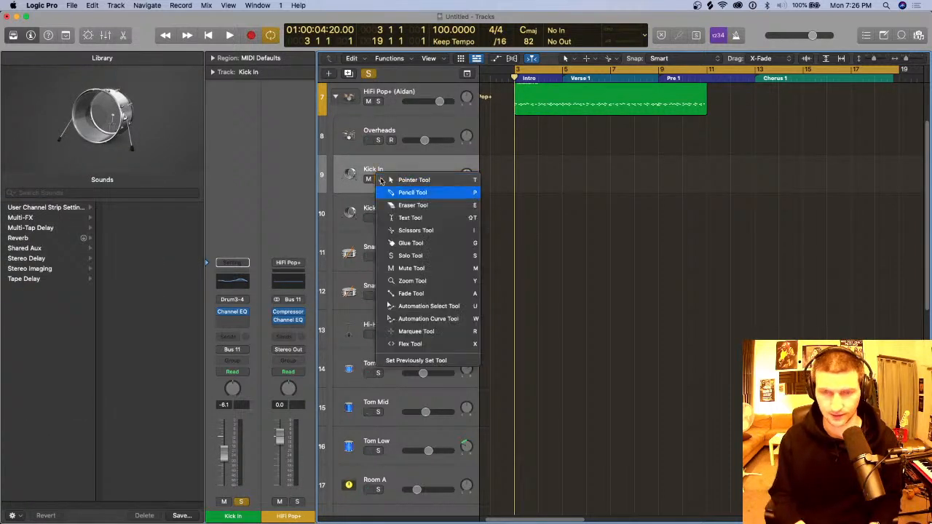
key("p")
left_click(525, 176)
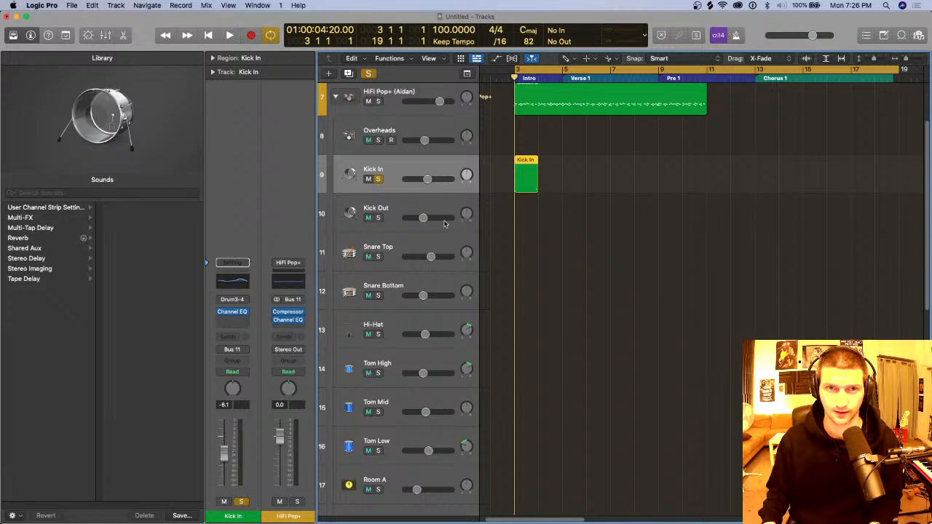
left_click(408, 252)
key("t")
Step: Draw an empty Hi-Hat region at bar 3, move it onto Tom High, and solo the Snare Top and Tom High tracks
key("t")
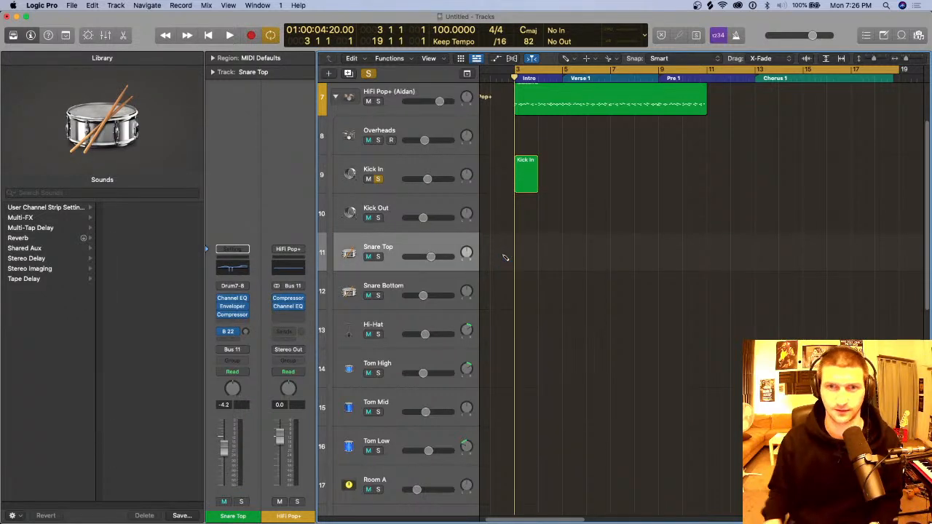
left_click(529, 252)
key("t")
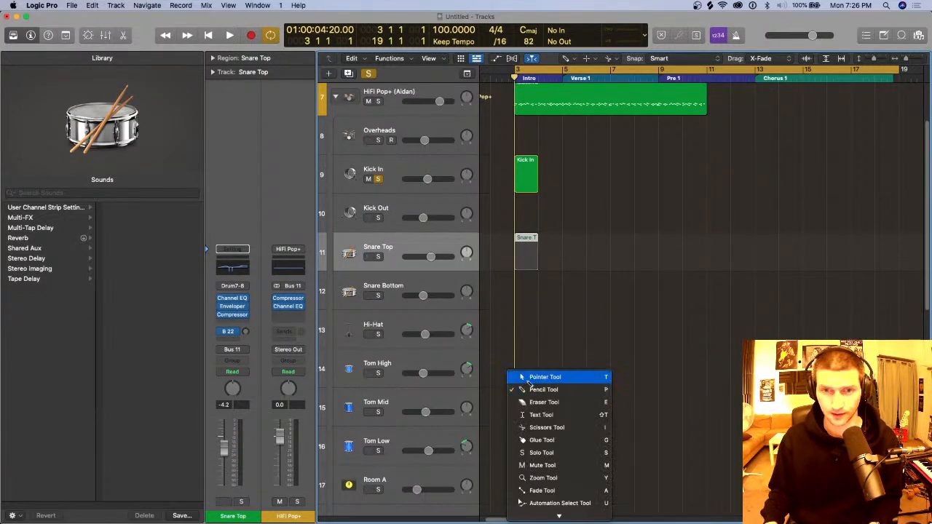
left_click(533, 389)
left_click(522, 342)
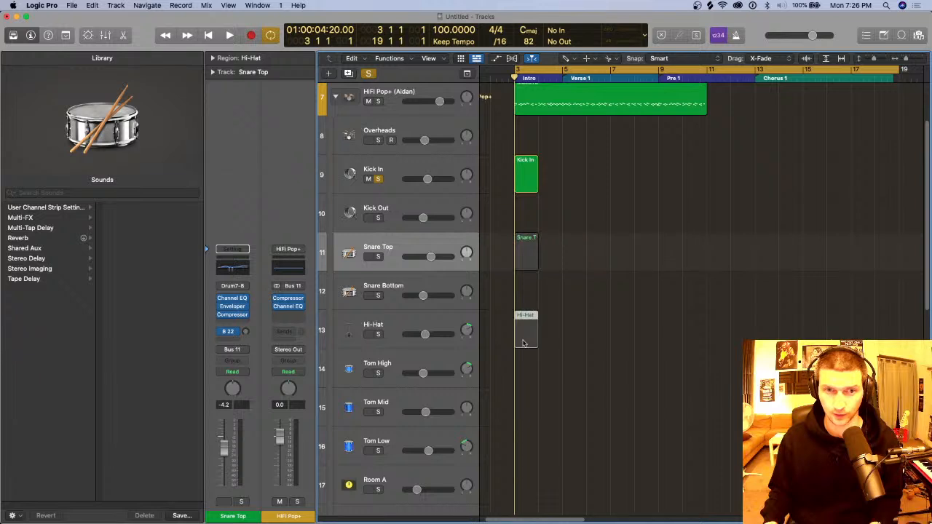
left_click_drag(534, 349, 535, 374)
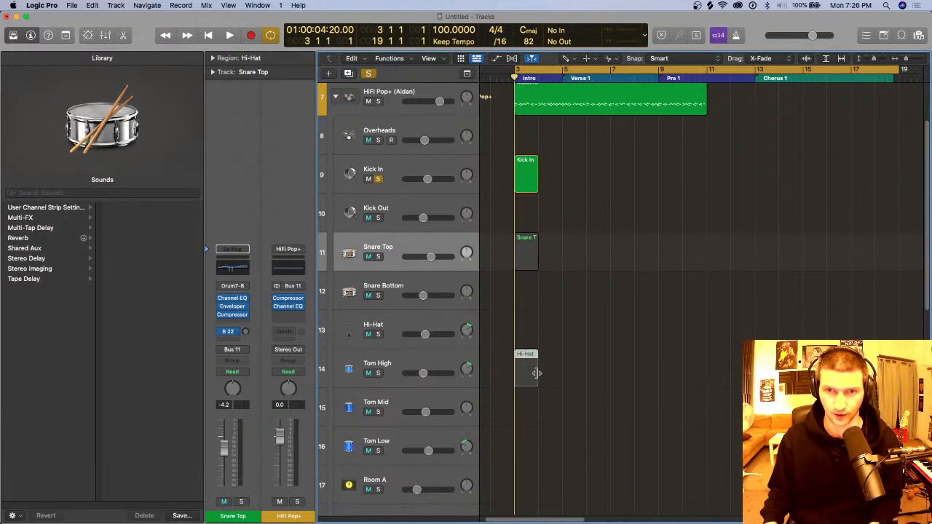
left_click(378, 256)
left_click(378, 373)
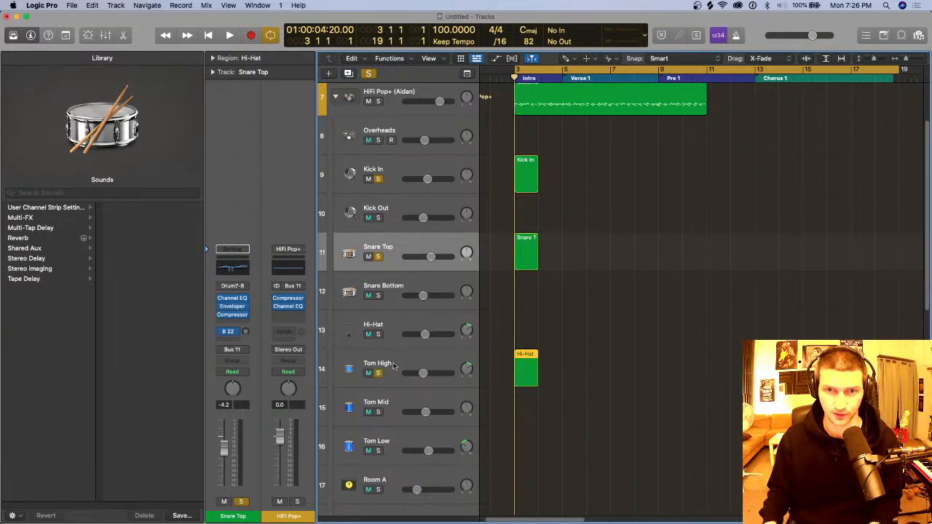
Step: Mute the main HiFi Pop+ track and clear all track solos
left_click(367, 102)
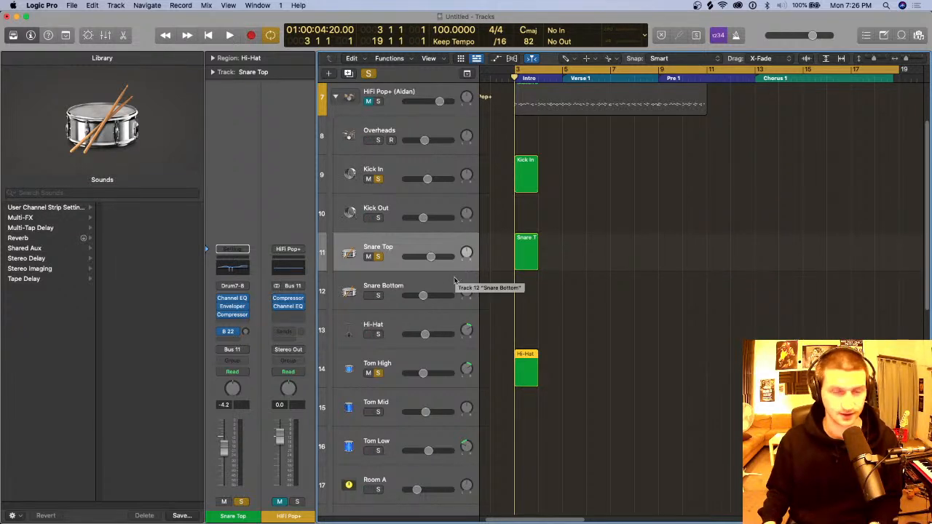
left_click(369, 74)
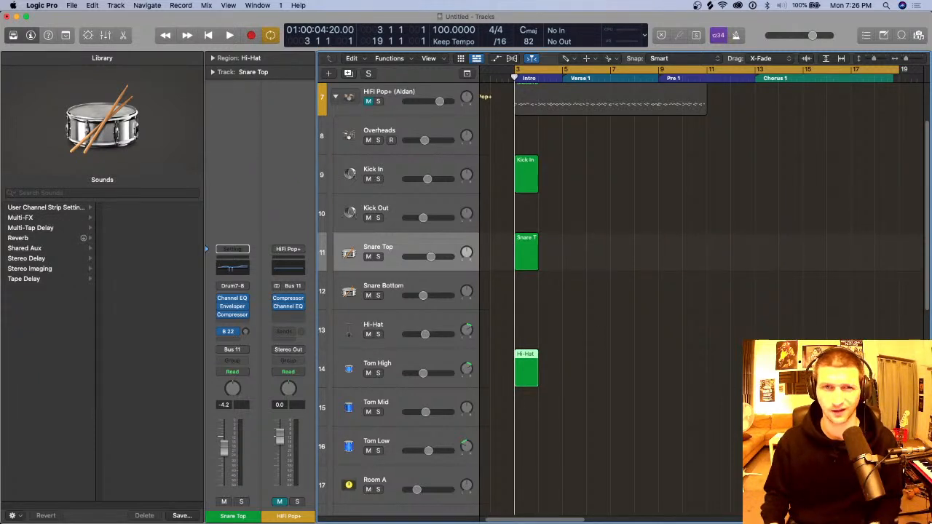
Step: Delete the empty regions at bar 3 on the Kick In, Snare Top and Tom High tracks
left_click(433, 168)
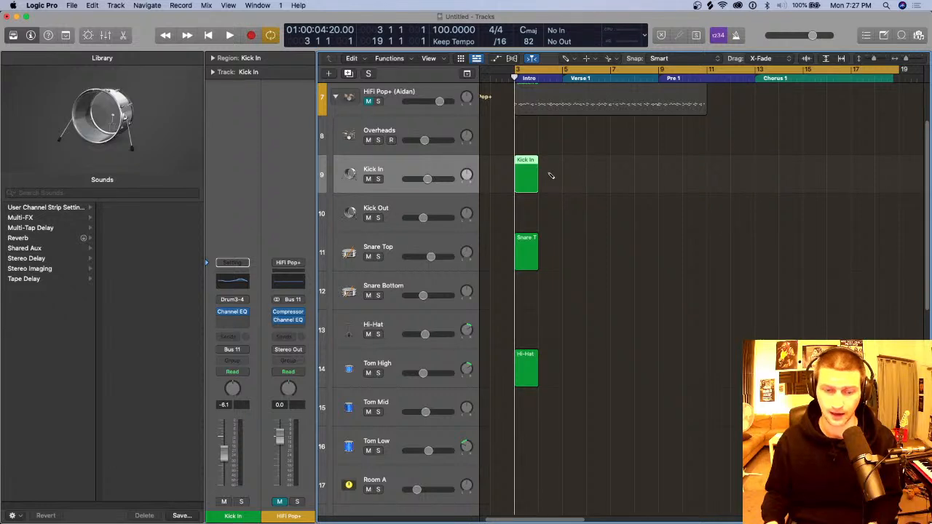
key("t")
key("t")
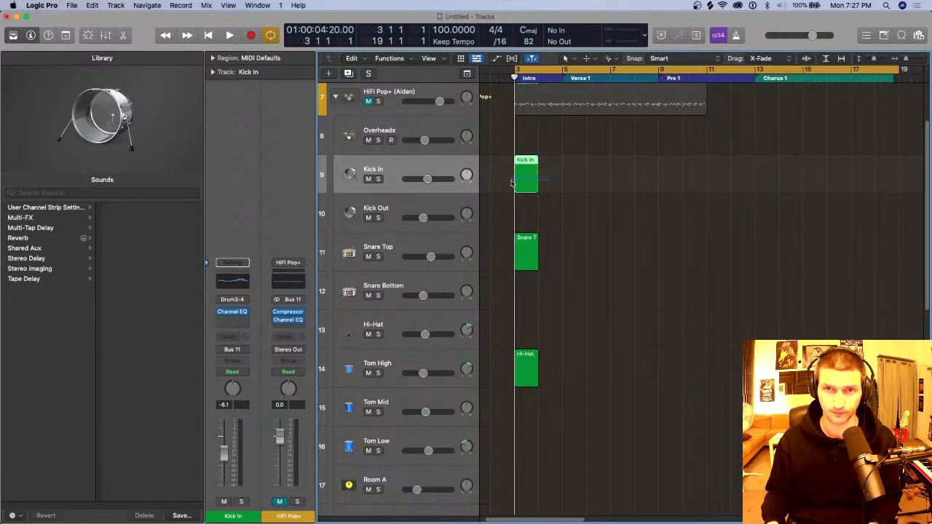
key("Delete")
left_click(515, 256)
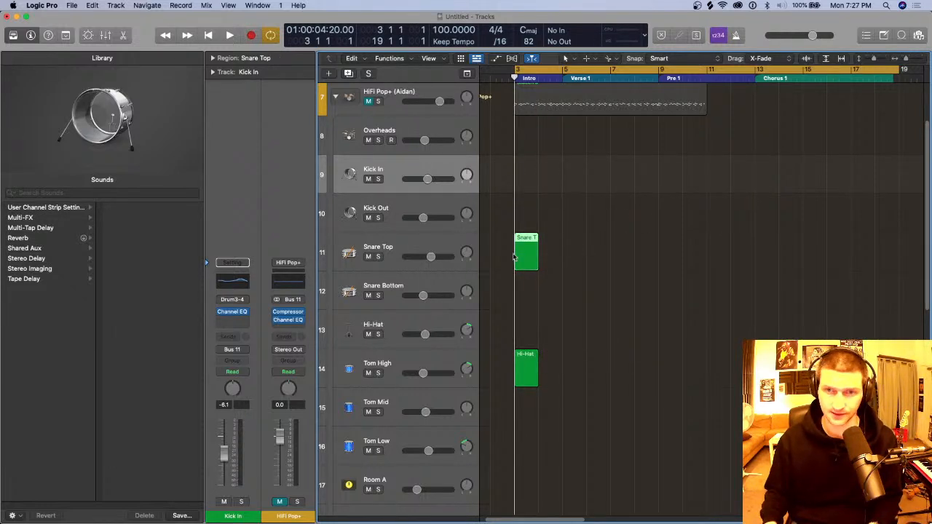
key("Delete")
left_click(528, 373)
key("Delete")
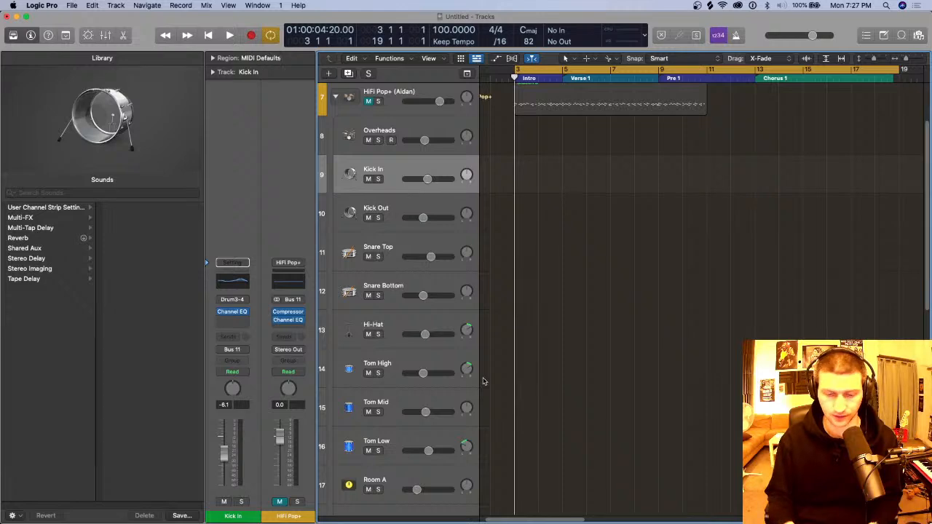
Step: Collapse the HiFi Pop+ stack and hide the Library to show the whole arrangement
scroll(386, 223, "up", 2)
left_click(338, 138)
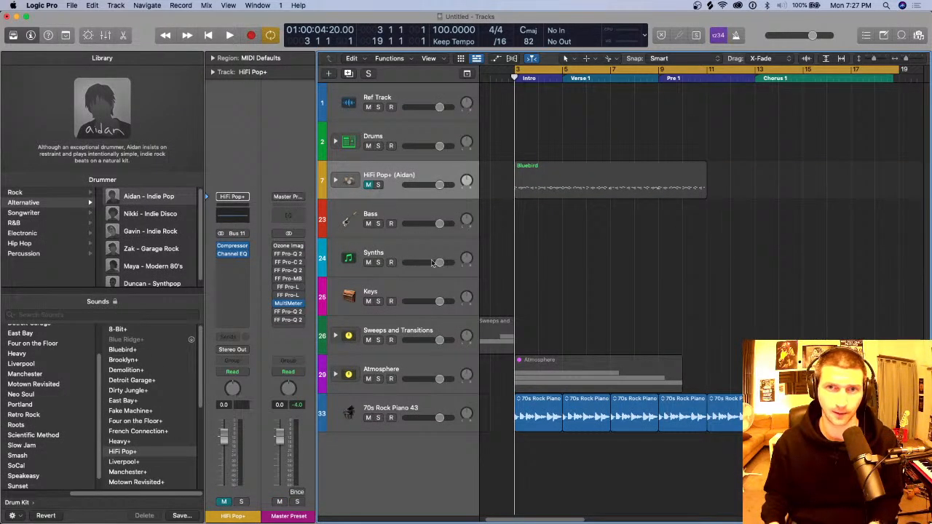
key("super+Up")
key("super+Down")
key("super+Down")
key("super+Down")
key("super+Down")
key("super+Left")
key("super+Left")
key("super+Left")
key("super+Left")
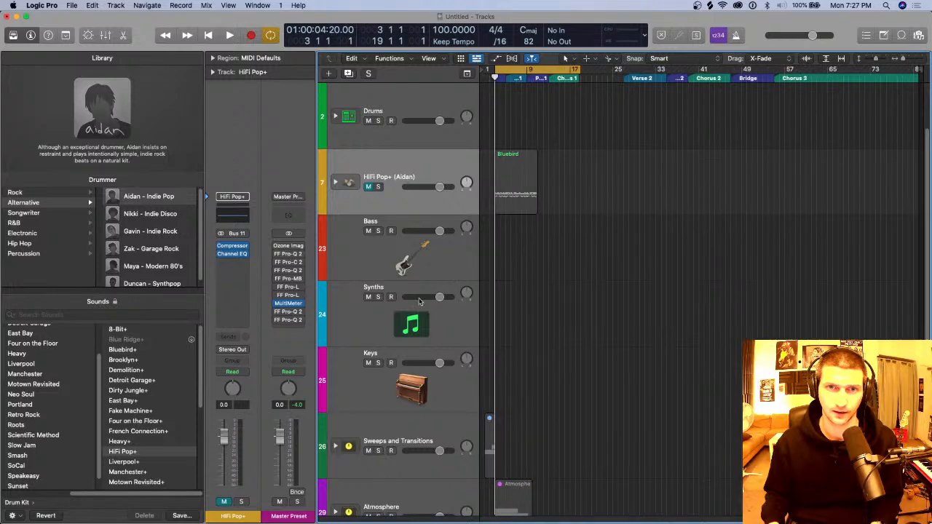
key("super+Up")
key("super+Up")
key("y")
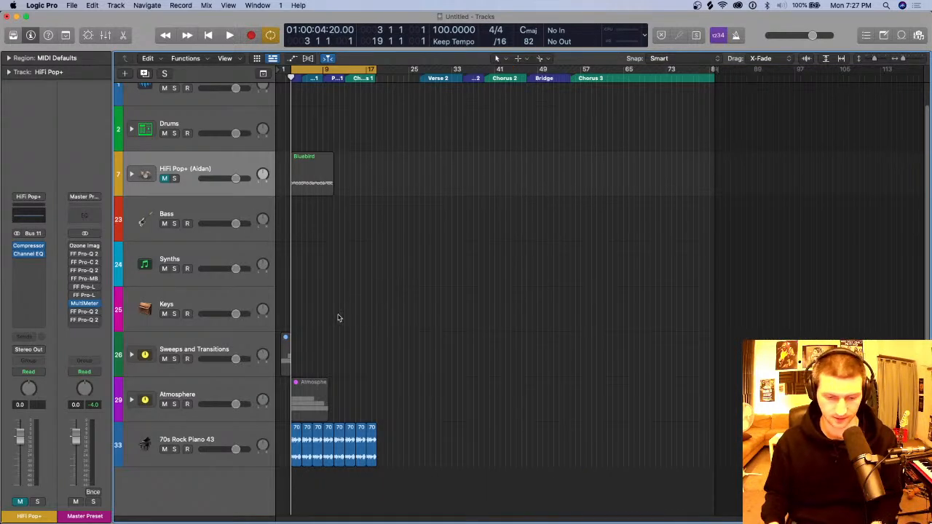
Step: Shorten the project by moving its end marker to bar 26
left_click_drag(714, 69, 414, 119)
key("super+Right")
key("super+Right")
key("super+Right")
key("super+Right")
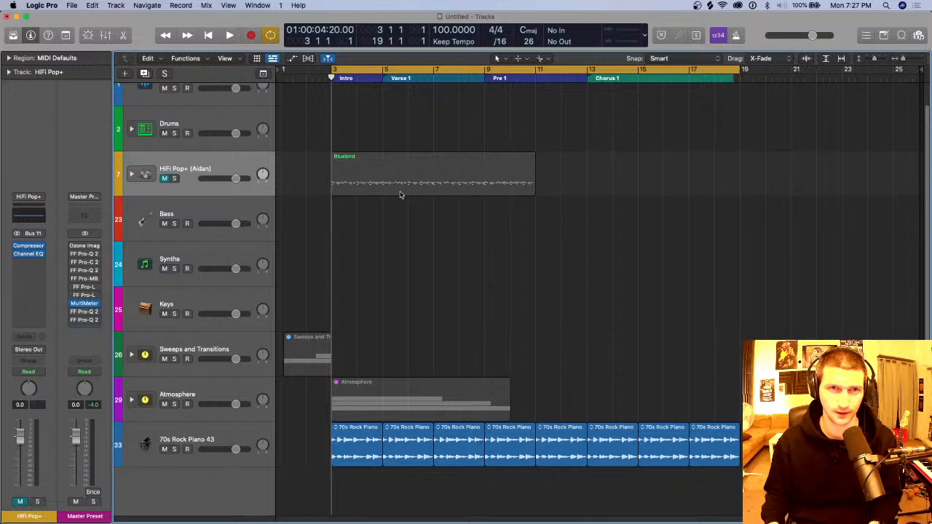
key("super+Up")
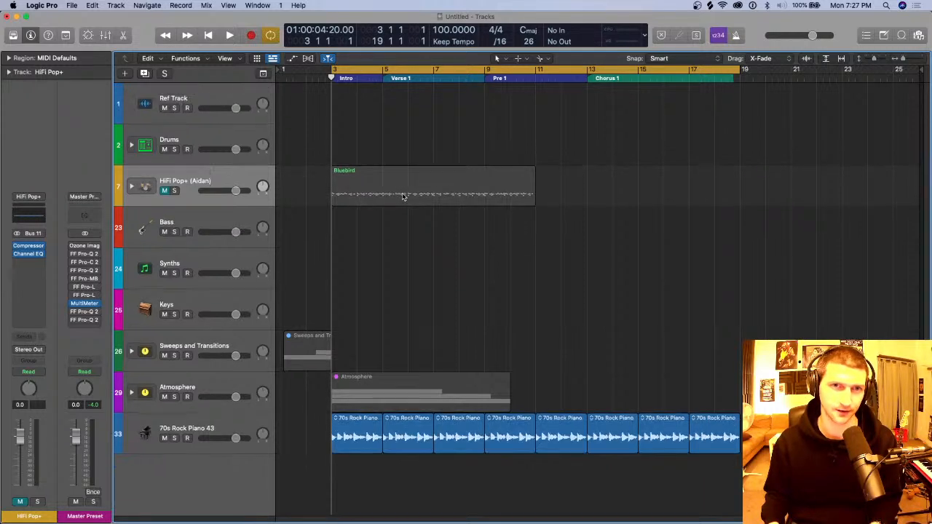
key("super+Up")
key("super+Down")
key("super+Down")
key("super+Down")
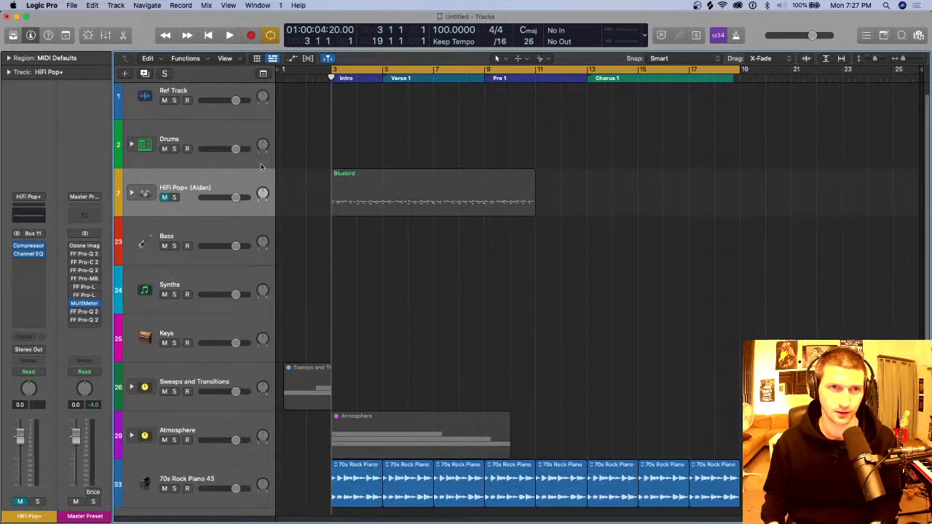
Step: Place the playhead at bar 9, the start of Pre 1, and open the Step Sequencer for the expanded Drums stack
left_click(232, 100)
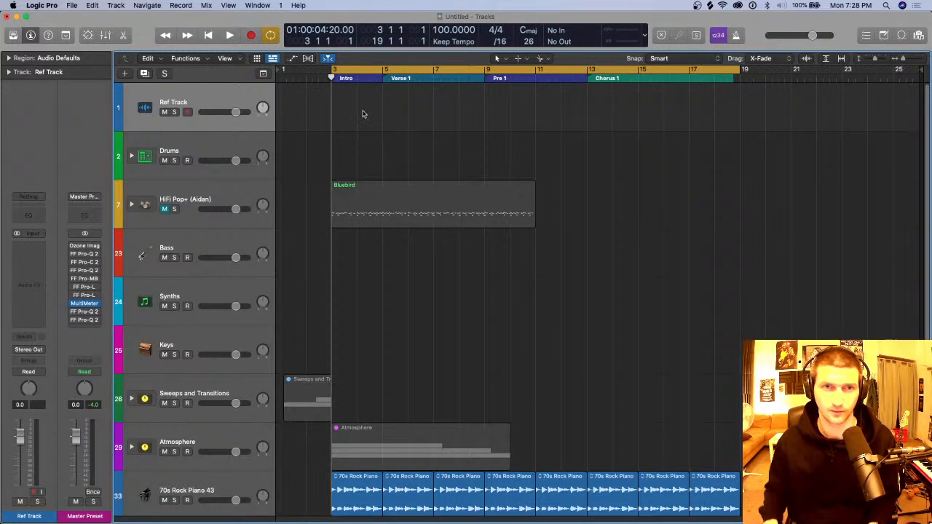
left_click(384, 77)
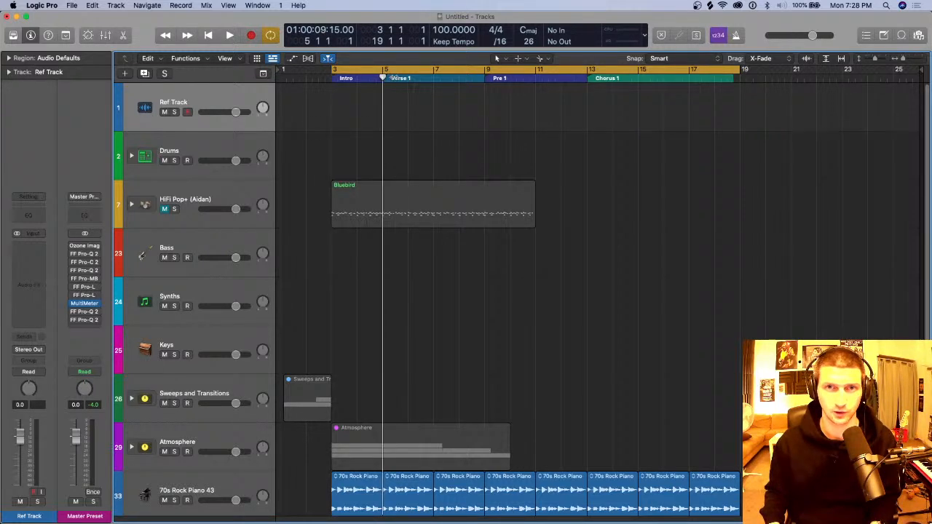
left_click(485, 77)
left_click(218, 145)
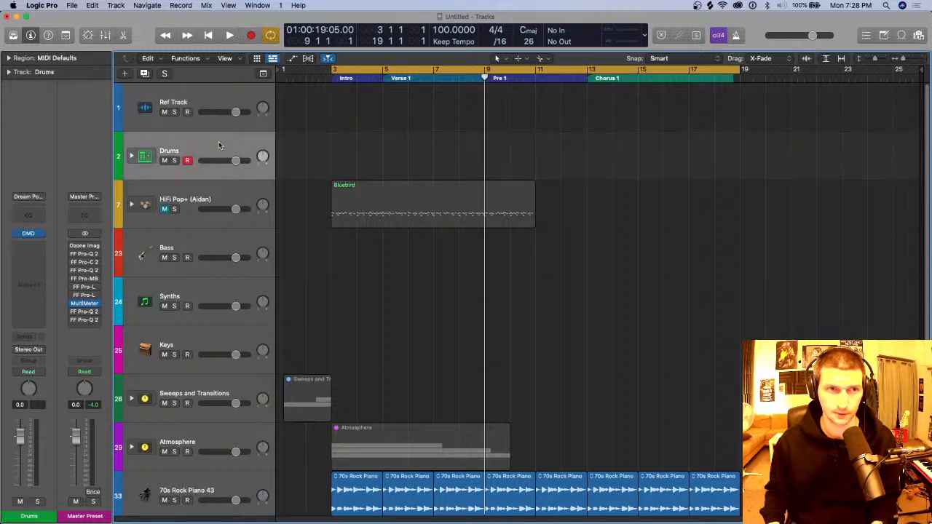
left_click(131, 157)
key("p")
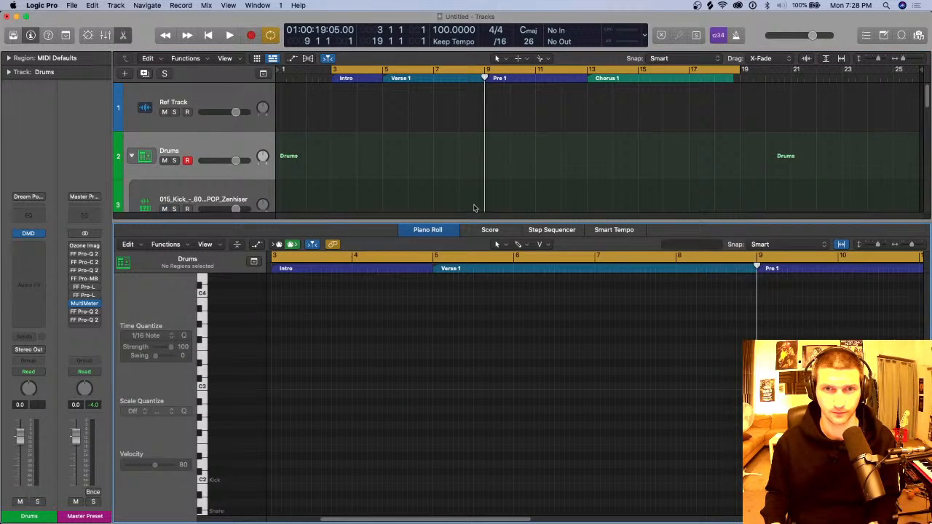
left_click(547, 231)
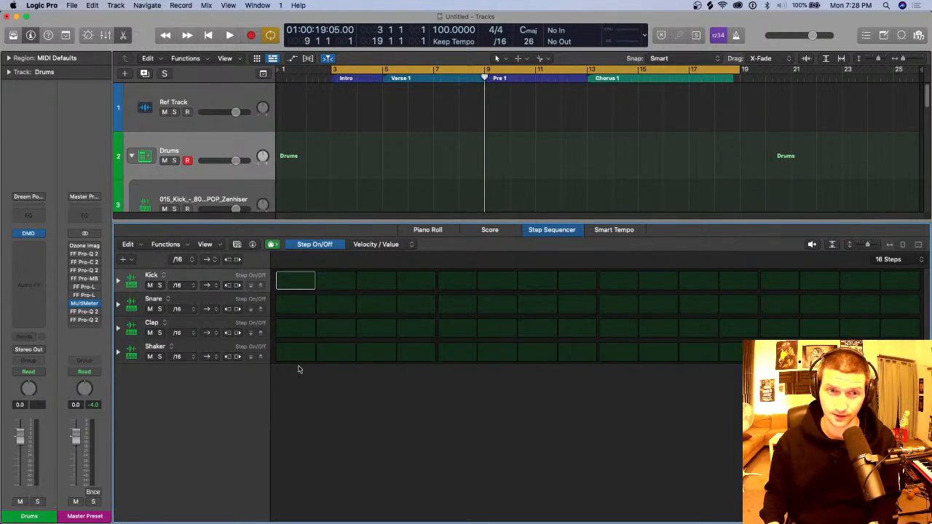
Step: Program the kick on step 1 and the snare on steps 5 and 13, and set the cycle range to bars 9 to 13
left_click(308, 283)
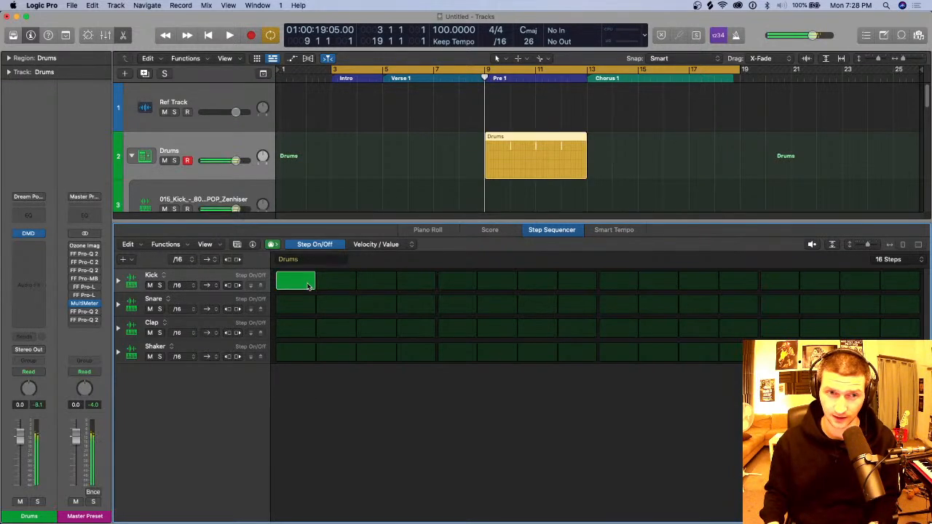
left_click(447, 304)
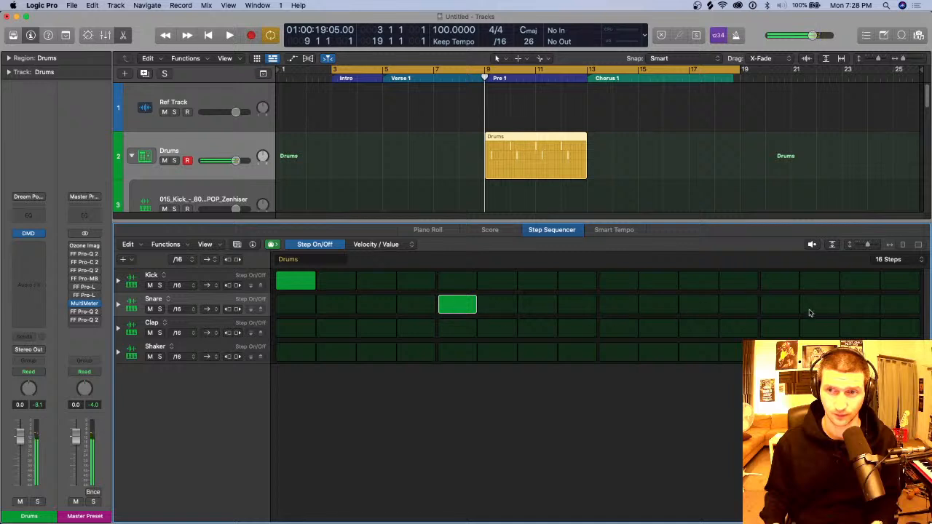
left_click(784, 306)
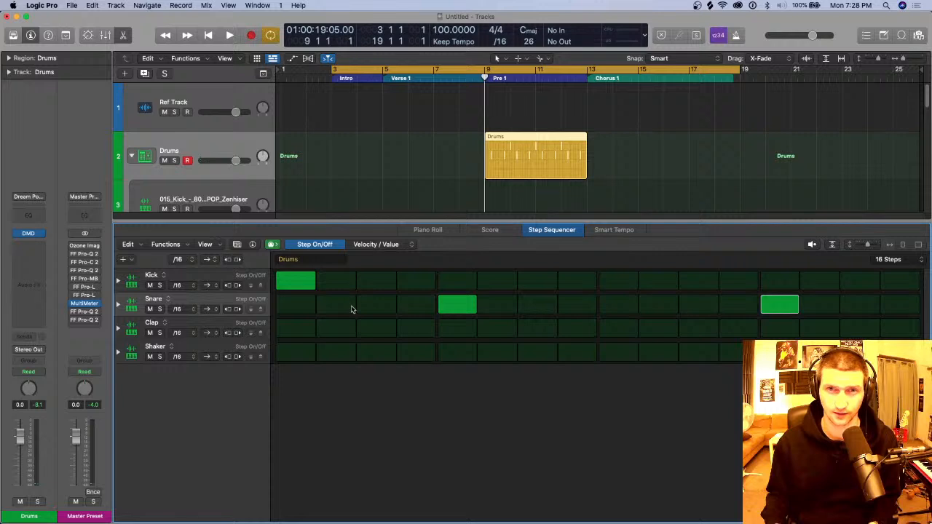
left_click(489, 72)
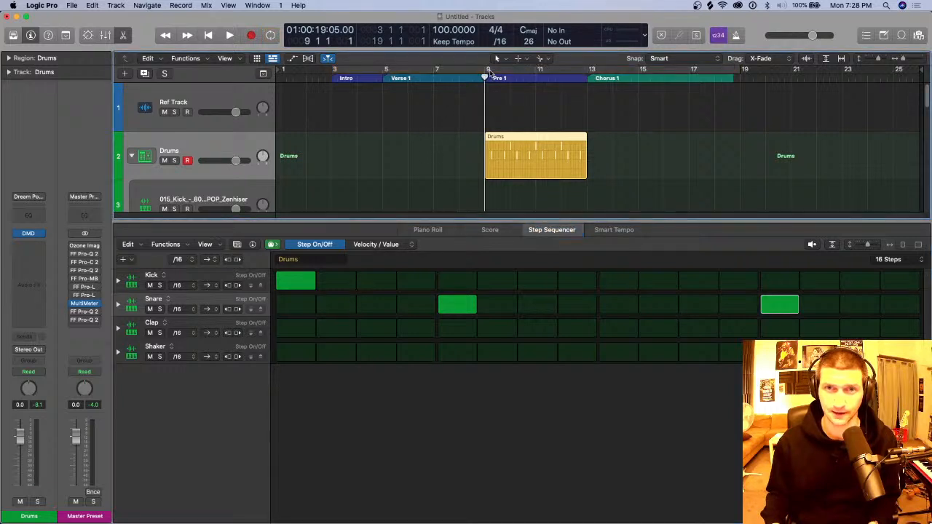
left_click_drag(489, 73, 579, 69)
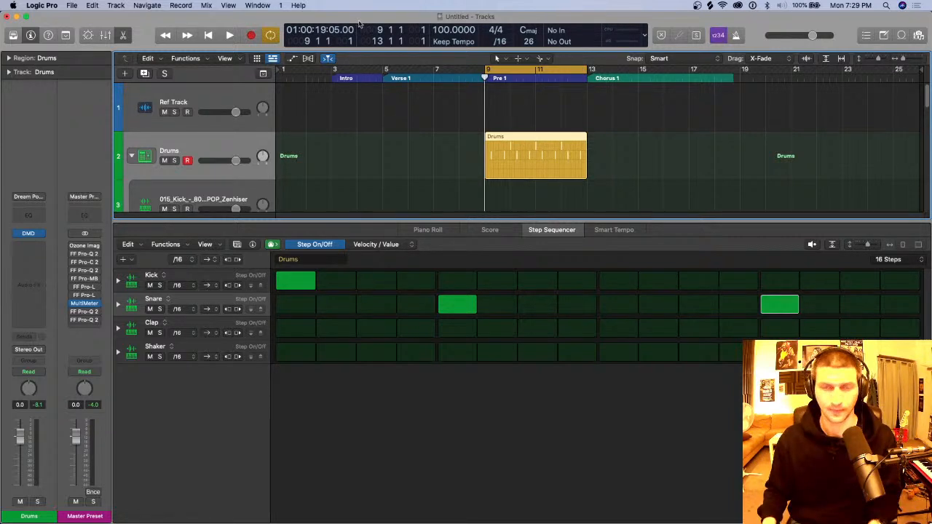
Step: Close the Step Sequencer and collapse the Drums stack
key("e")
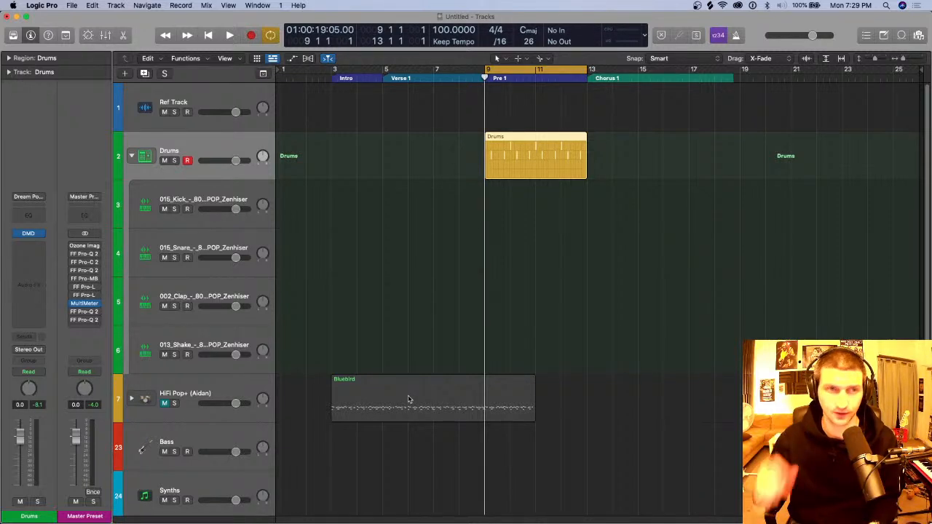
left_click(131, 155)
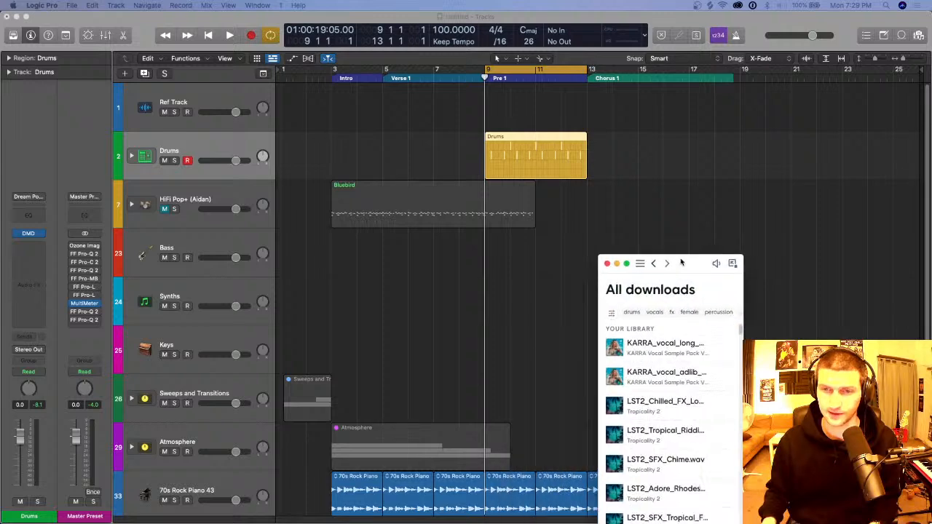
Step: Audition samples in the Splice downloads and add the 002_Clap sample at bar 9 on a new track below 70s Rock Piano
scroll(794, 291, "down", 10)
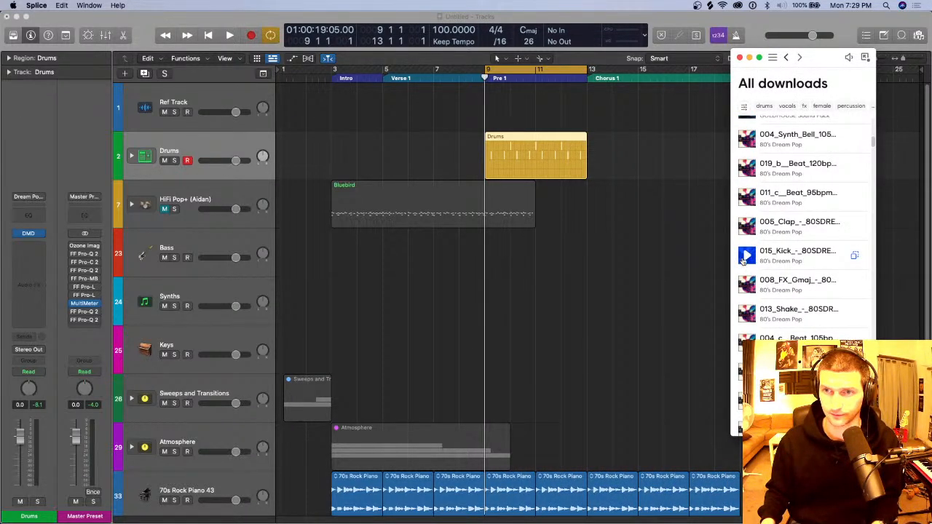
scroll(744, 289, "down", 1)
left_click(747, 306)
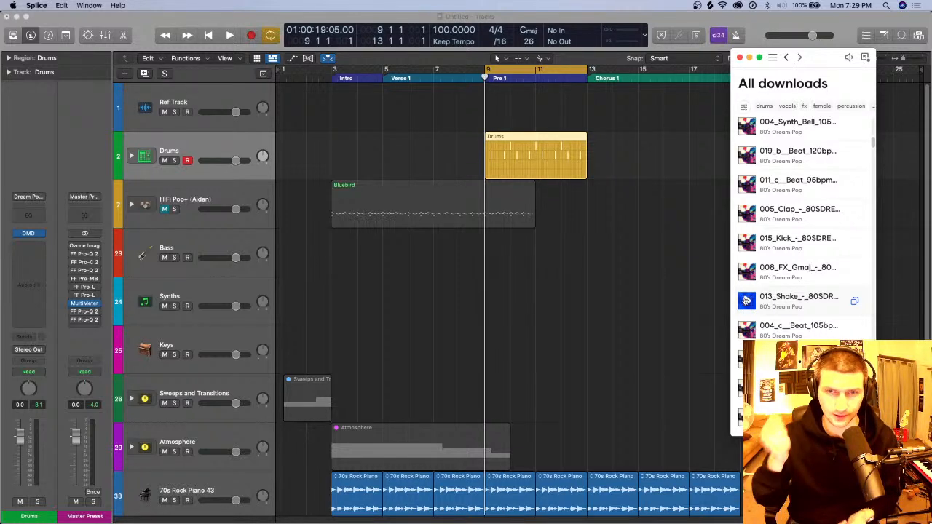
scroll(749, 321, "down", 1)
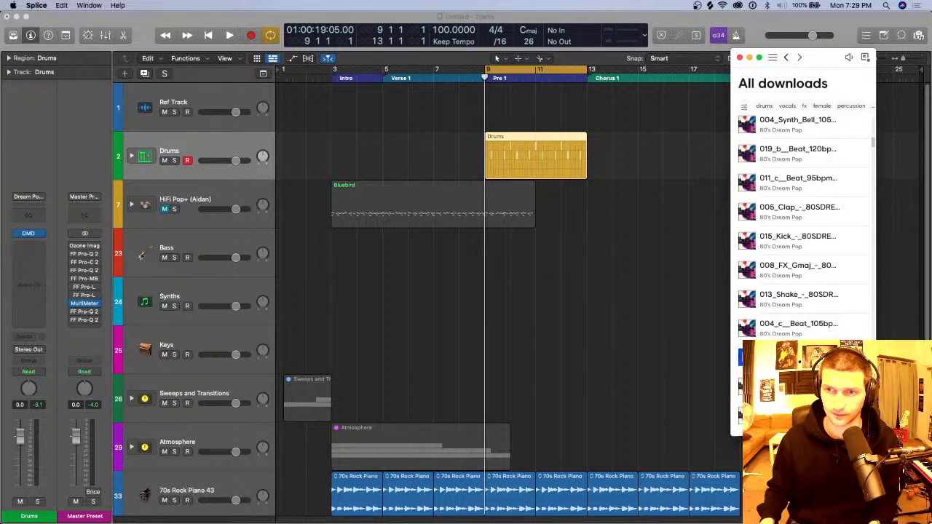
scroll(740, 355, "down", 2)
scroll(619, 342, "down", 2)
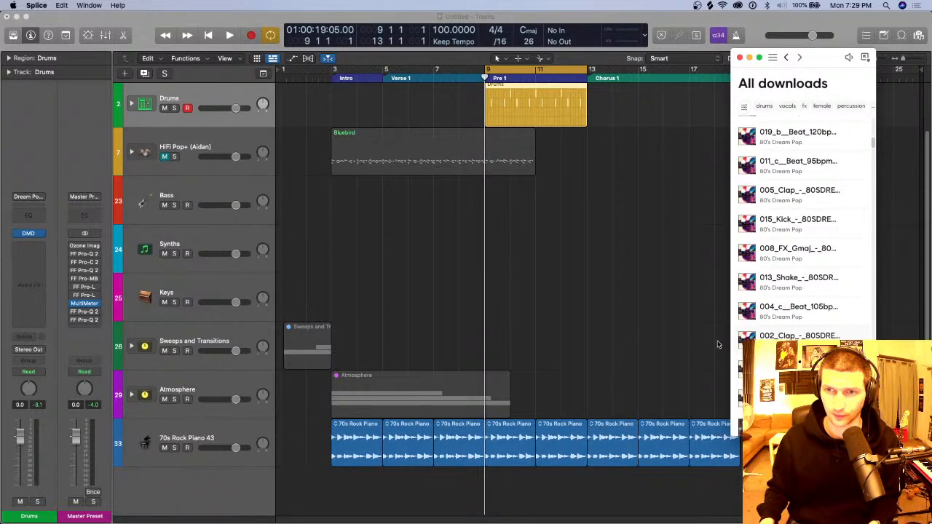
left_click(743, 339)
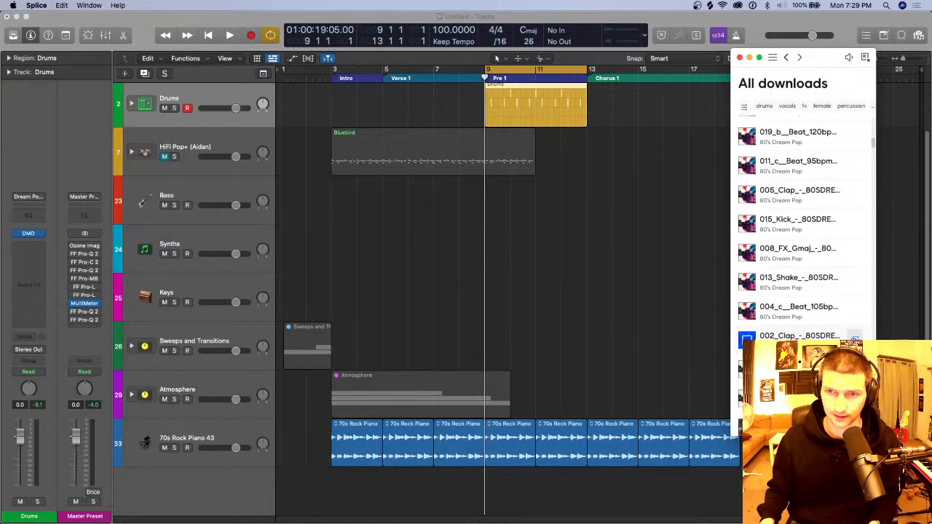
left_click_drag(744, 339, 486, 479)
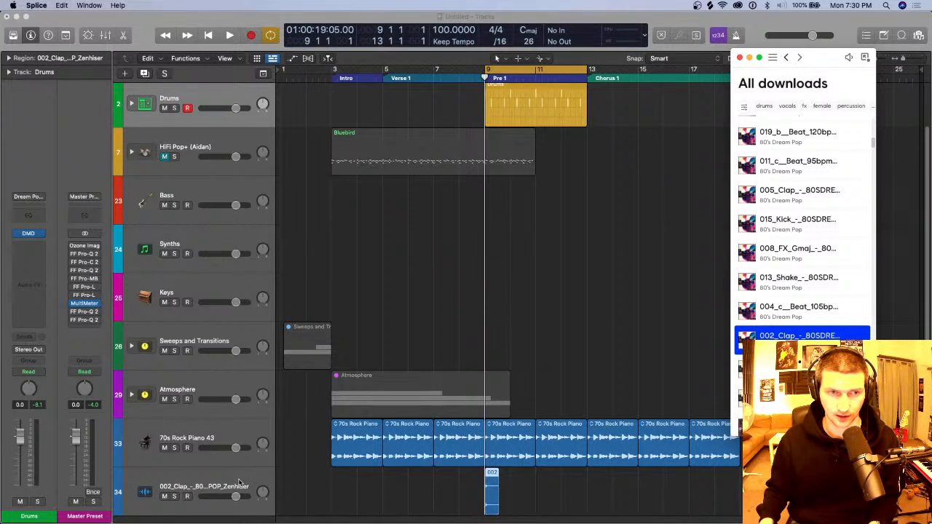
Step: Move the new clap track directly below HiFi Pop+ and rename it Clap
left_click_drag(238, 482, 238, 194)
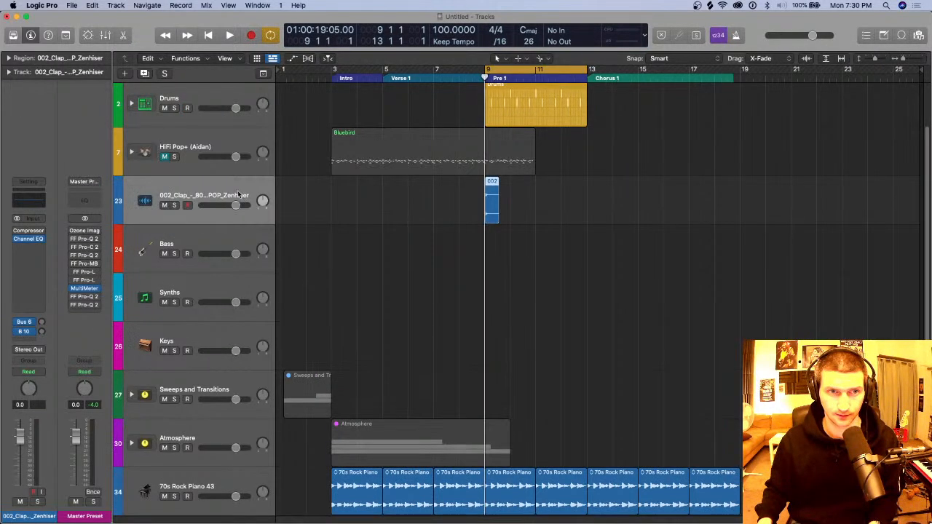
double_click(238, 194)
type("Cla")
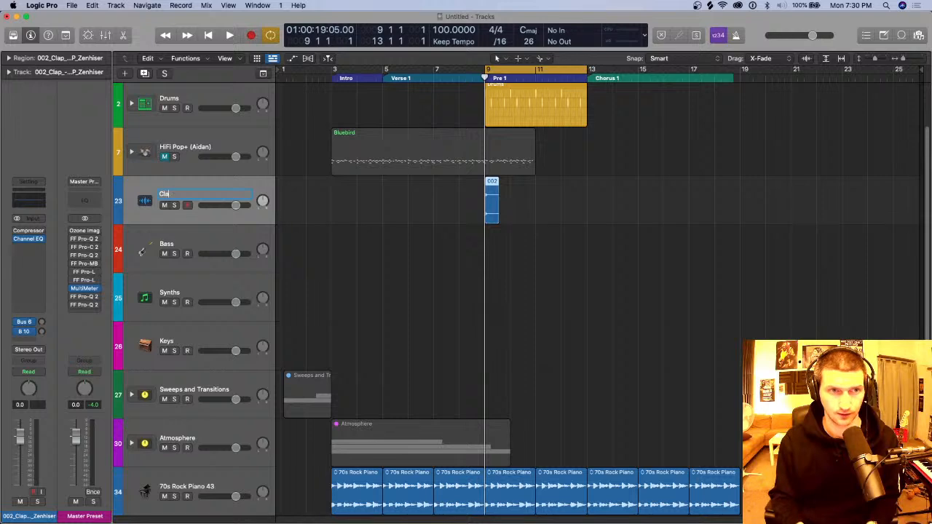
type("p")
key("Return")
Step: Shorten the clap region to one beat and place copies on beats 2 and 4 of bar 9
key("super+Right")
key("super+Right")
key("super+Right")
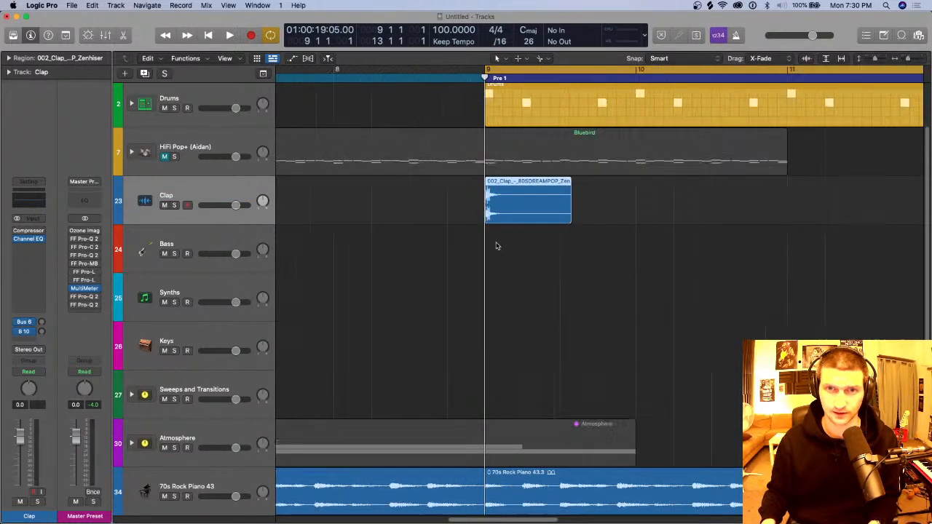
key("super+Right")
key("super+Right")
left_click(518, 250)
scroll(517, 250, "right", 3)
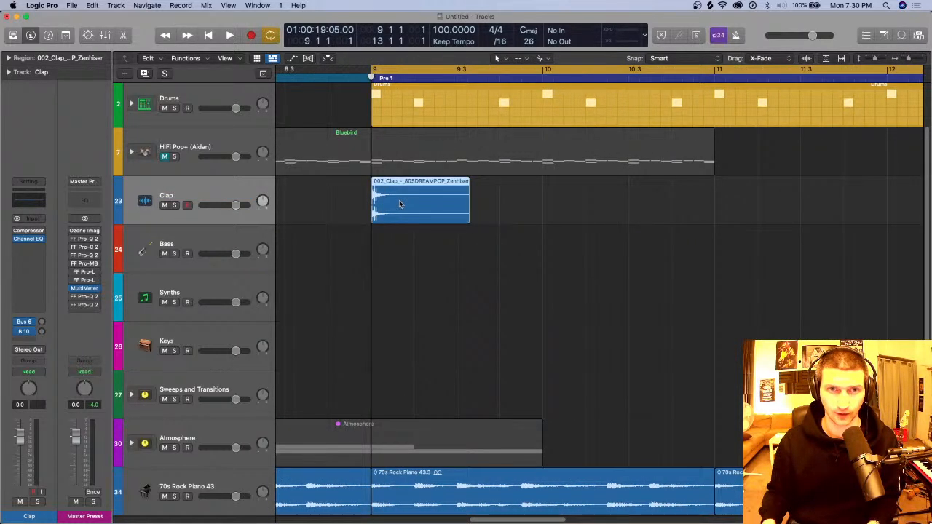
left_click_drag(399, 204, 456, 211)
left_click_drag(596, 211, 419, 207)
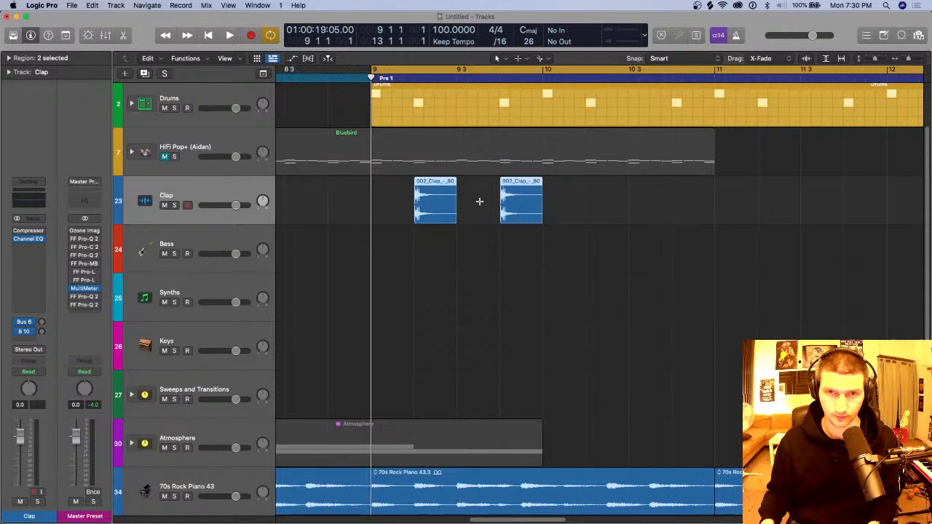
Step: Repeat the two claps and shift the copies onto beats 2 and 4 of bar 10
left_click_drag(607, 209, 410, 203)
key("super+r")
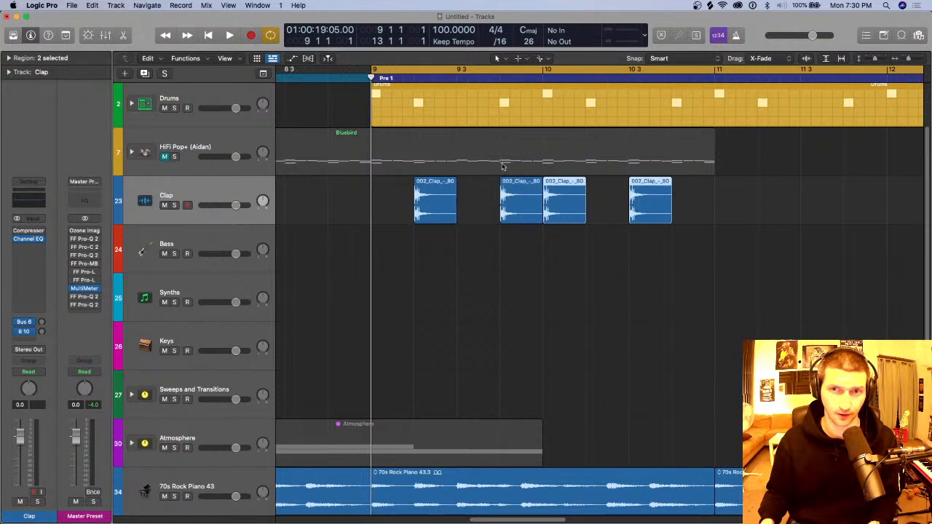
left_click_drag(567, 195, 610, 197)
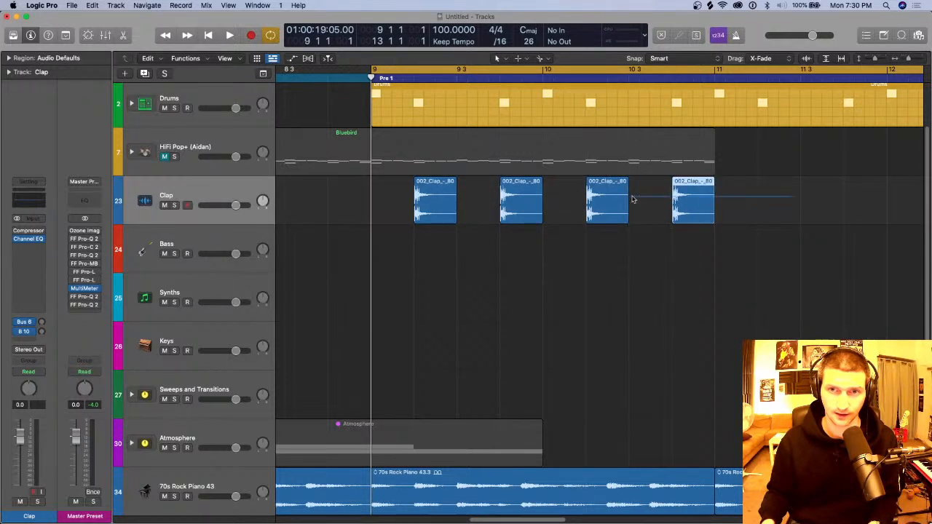
Step: Repeat the four claps and shift the copies onto beats 2 and 4 of bars 11 and 12
left_click_drag(797, 197, 376, 199)
key("super+r")
scroll(717, 206, "down", 3)
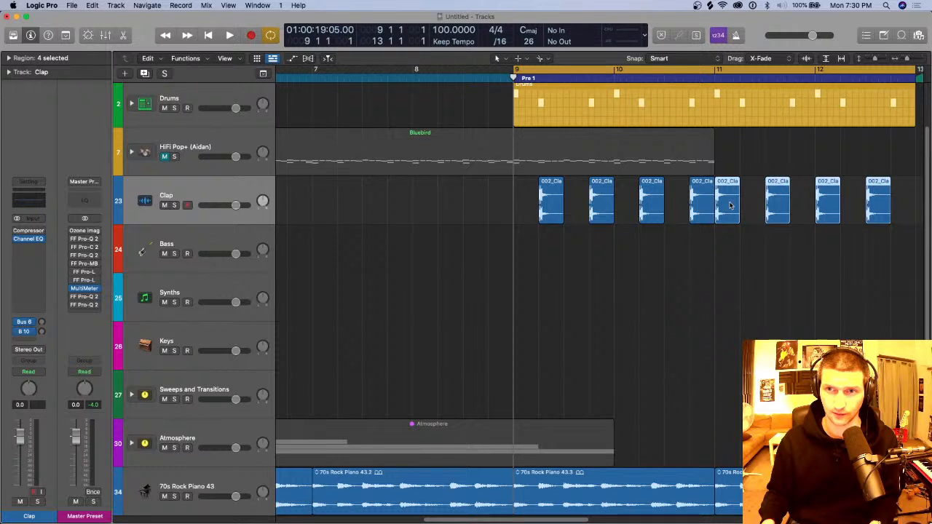
left_click_drag(731, 206, 754, 206)
scroll(754, 206, "right", 3)
left_click_drag(829, 201, 378, 199)
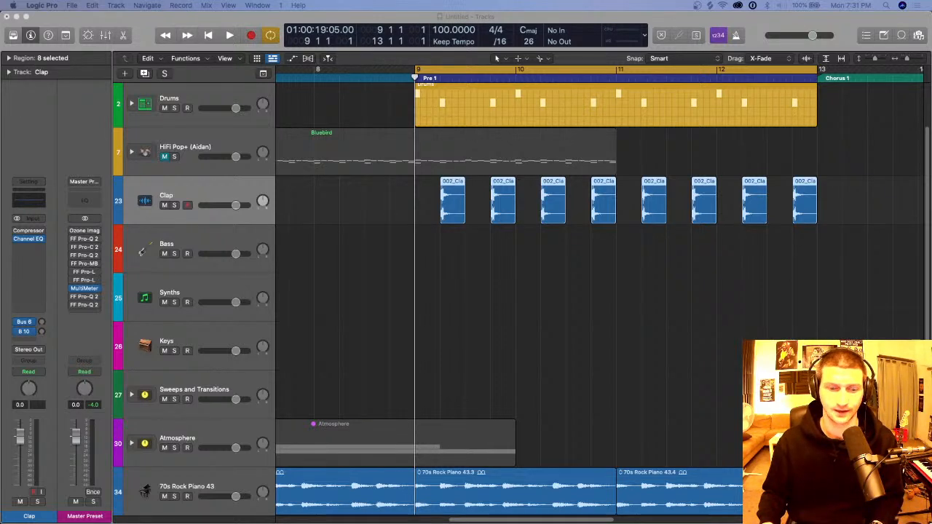
Step: Try repeating all eight claps twice from bar 13 onward, and delete the repeated regions
left_click(543, 304)
key("super+Left")
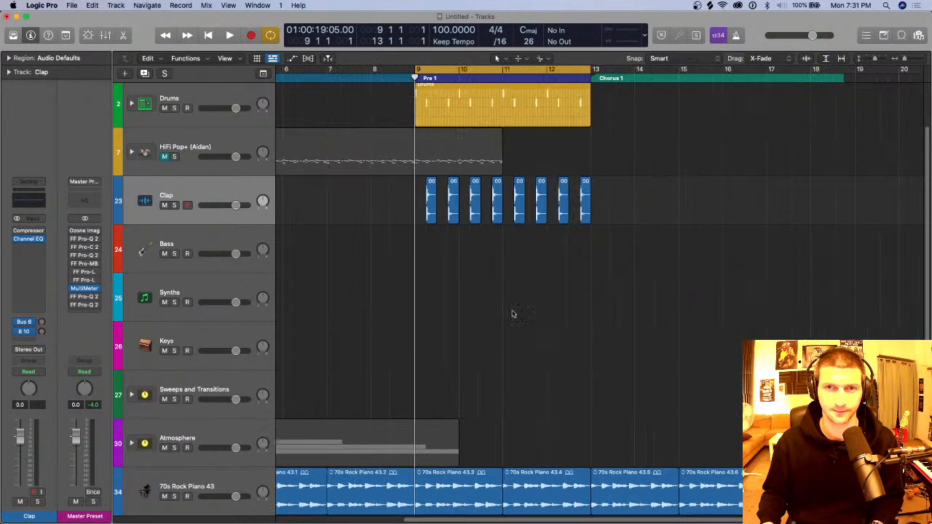
key("super+Left")
left_click_drag(640, 204, 472, 202)
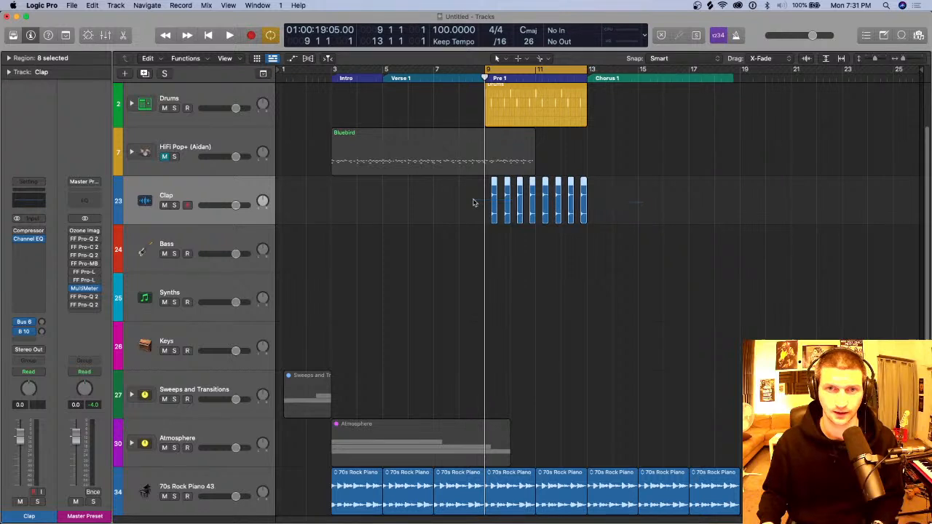
key("super+r")
key("super+r")
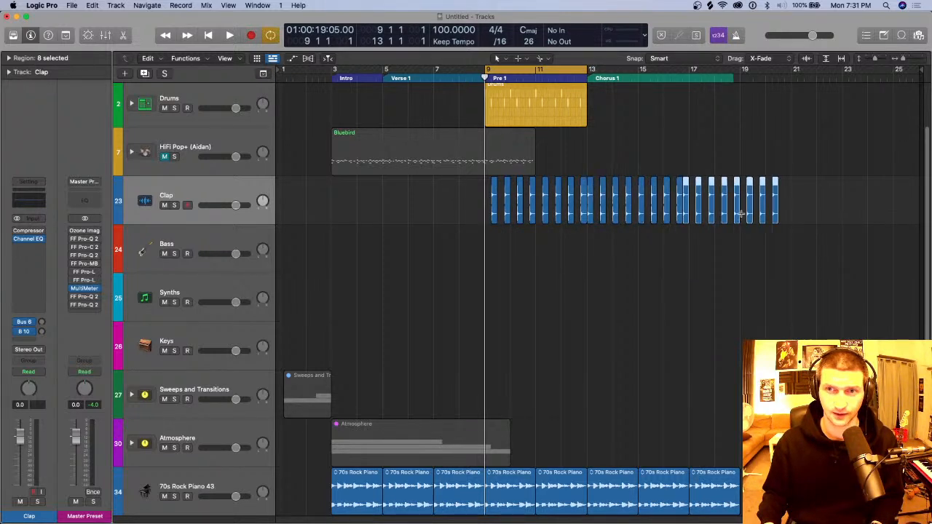
left_click_drag(842, 207, 591, 195)
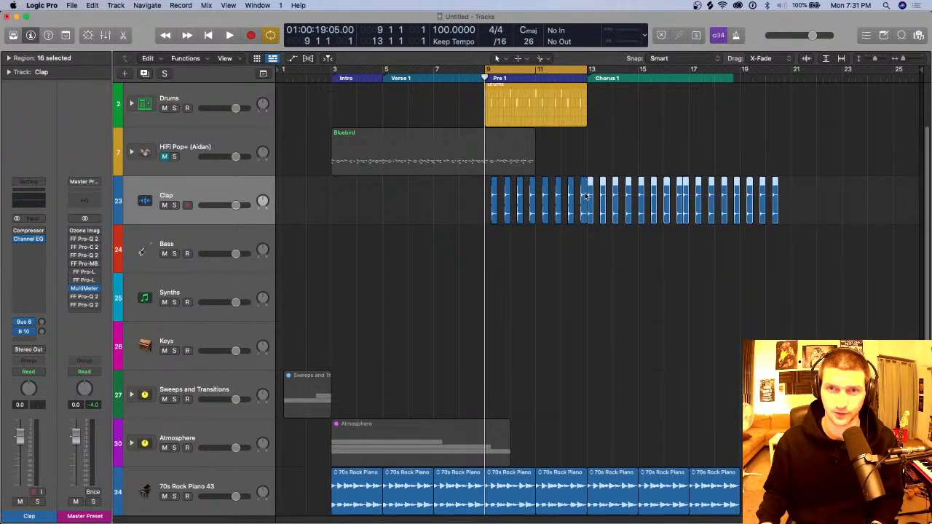
key("Delete")
Step: Try copying the first clap region directly into bar 13, and delete the copy
key("super+Right")
key("super+Right")
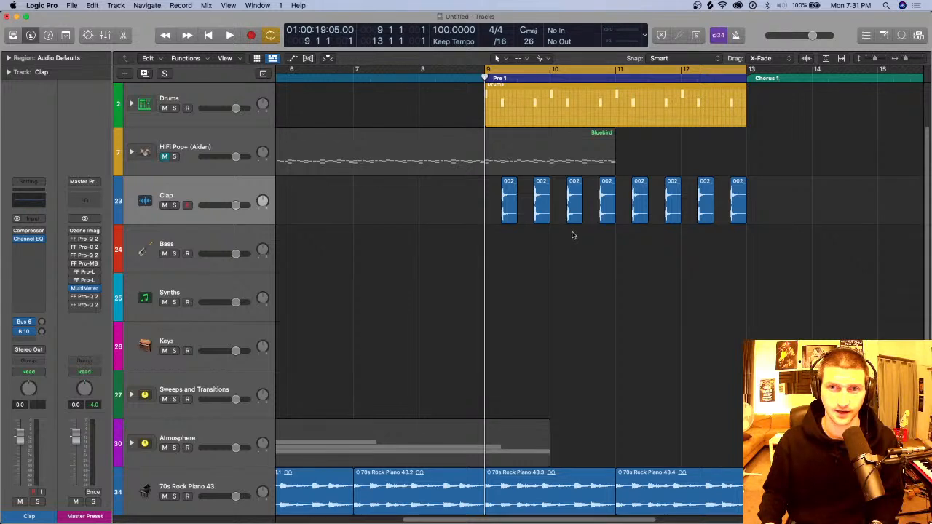
scroll(557, 217, "right", 3)
scroll(556, 217, "right", 2)
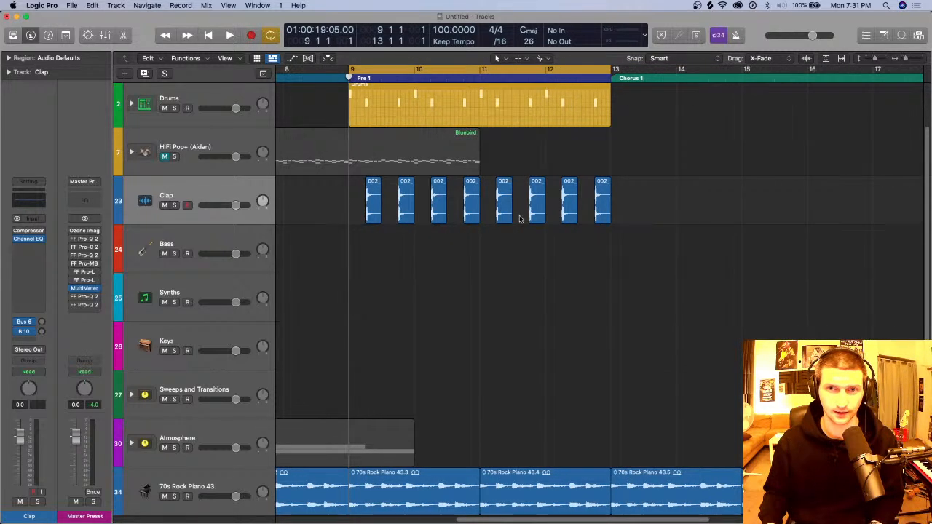
left_click(371, 202)
left_click_drag(369, 203, 649, 209)
key("Delete")
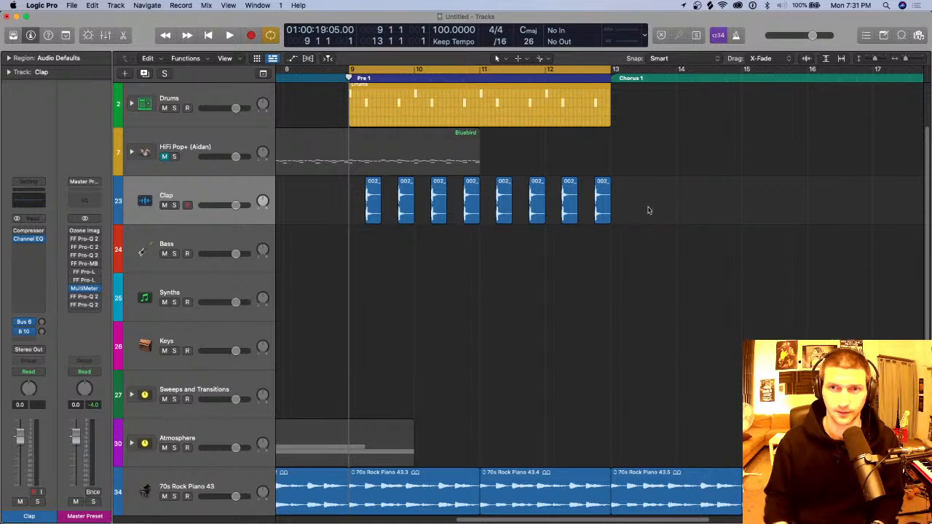
Step: Try pasting a copy of the first clap at the playhead on beat 4 of bar 13, and delete the pasted clap
key("super+Left")
key("super+Left")
key("super+Right")
key("super+Right")
left_click(513, 194)
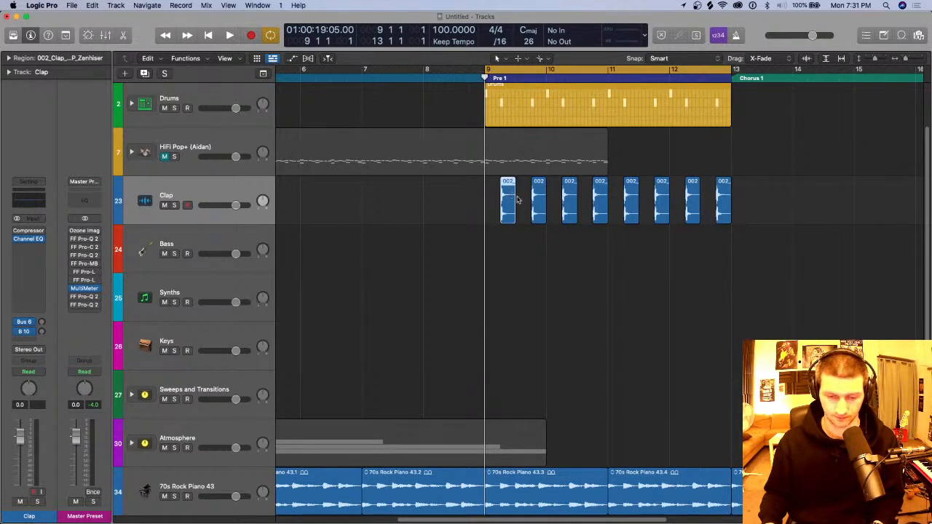
left_click_drag(483, 79, 776, 78)
key("super+v")
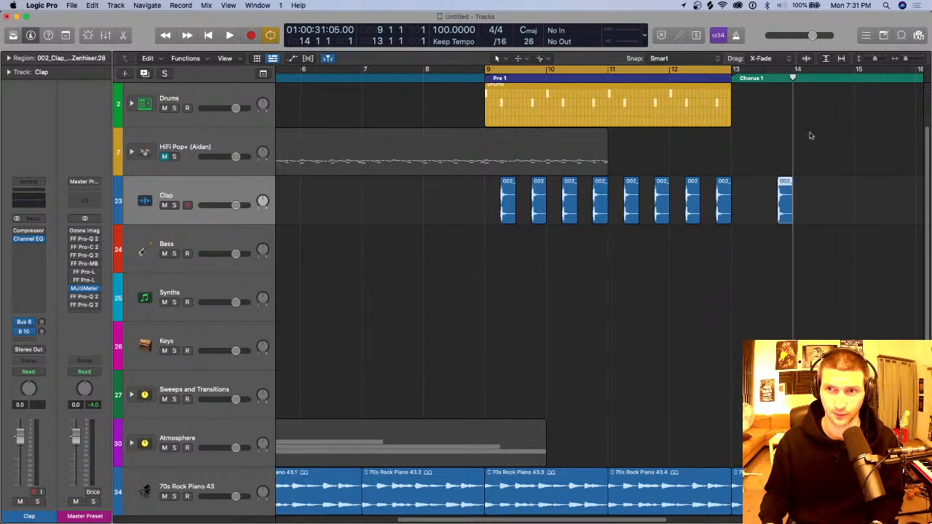
key("Delete")
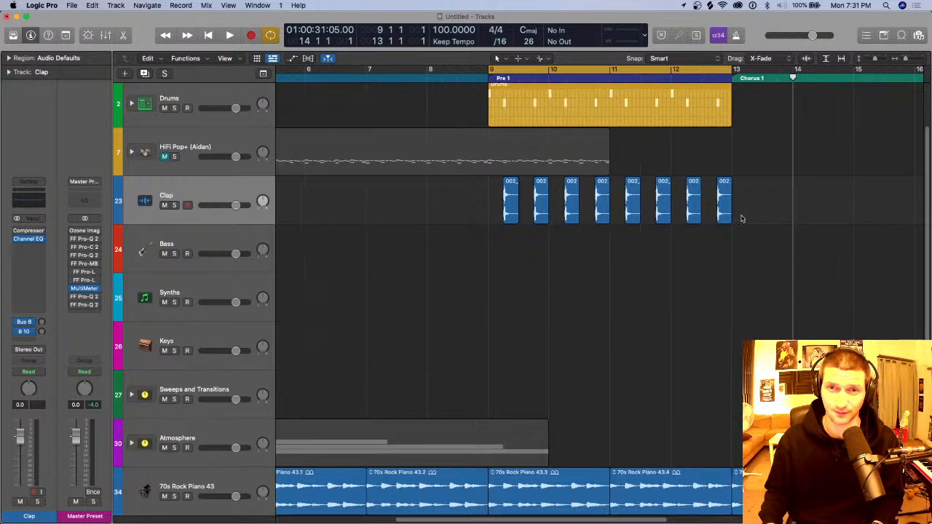
Step: Use the Pencil tool to create an empty region on the Bass track at bar 3 and extend it to bar 5
scroll(643, 216, "down", 5)
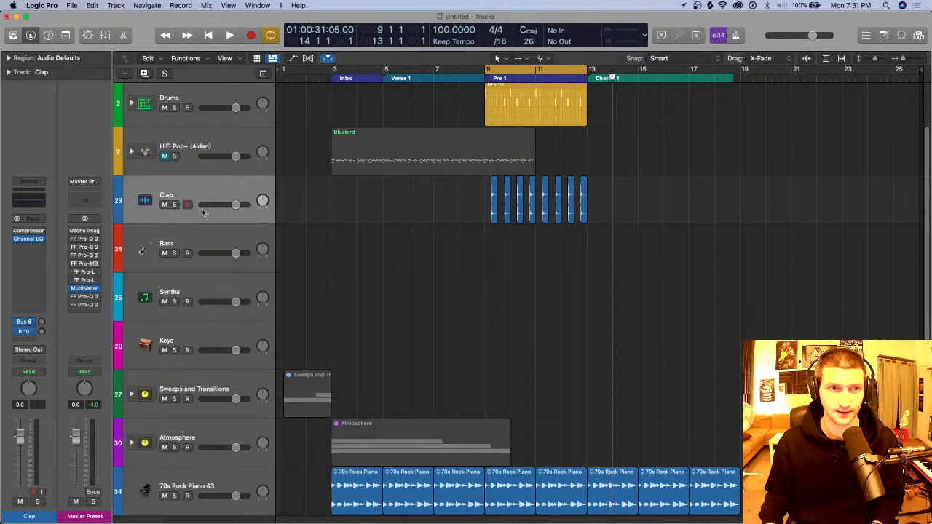
left_click(237, 241)
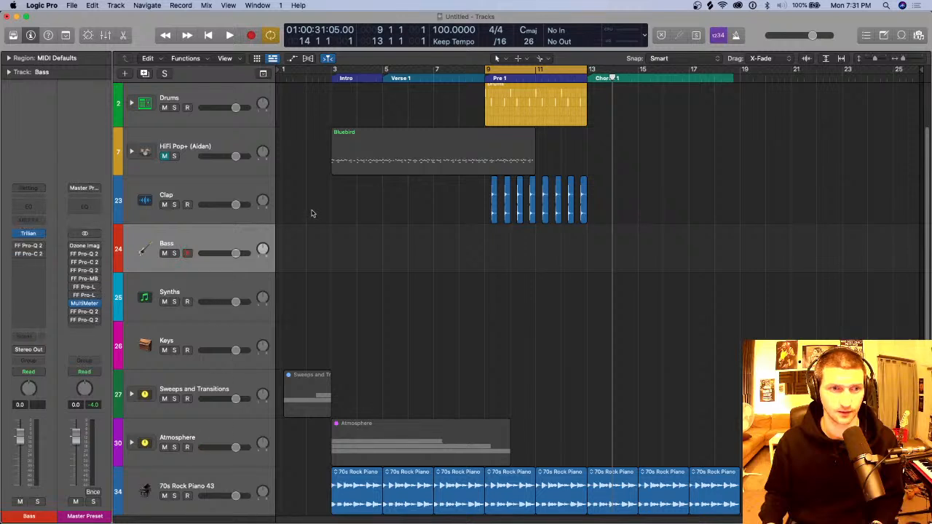
key("t")
key("p")
left_click(327, 240)
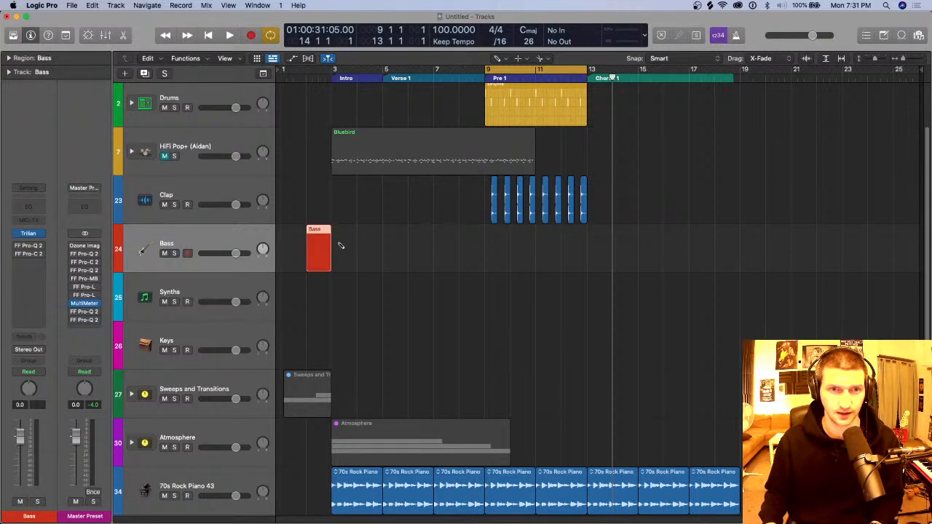
left_click(340, 246)
left_click(308, 256)
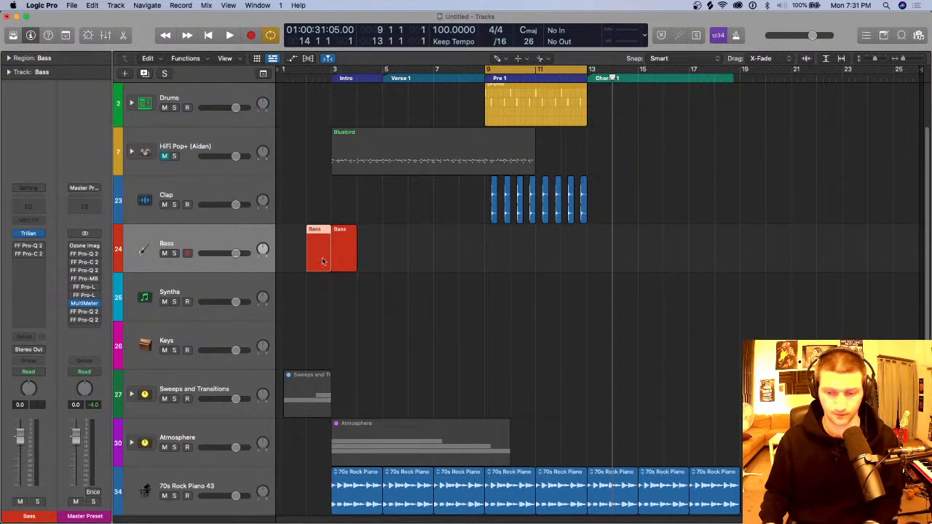
key("Delete")
left_click_drag(355, 259, 381, 263)
Step: Draw a few rising notes in the Bass region with the Piano Roll, and close the editor
double_click(368, 260)
left_click(301, 386)
left_click_drag(303, 387, 444, 371)
left_click(454, 371, "super")
left_click(605, 348, "super")
key("p")
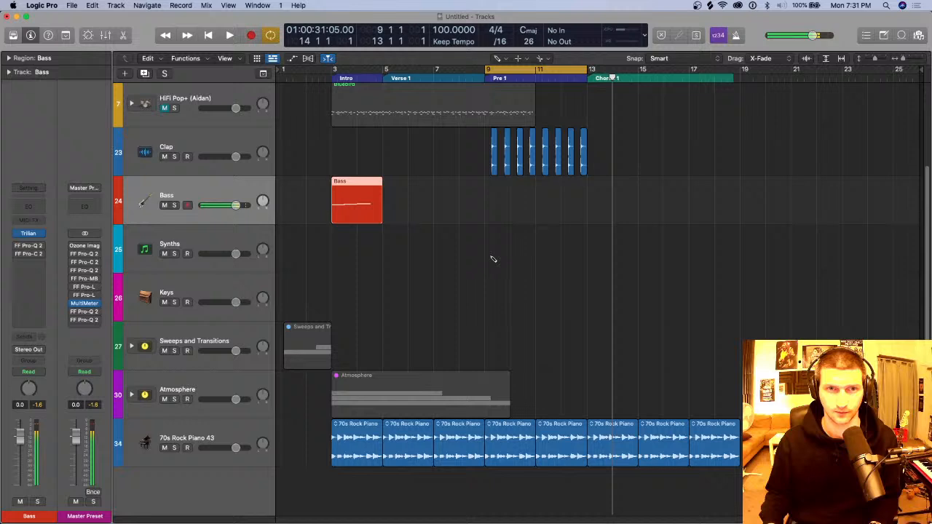
Step: Select the Synths track and delete the stray empty region at bar 7 on the Bass track
left_click(244, 192)
left_click(233, 236)
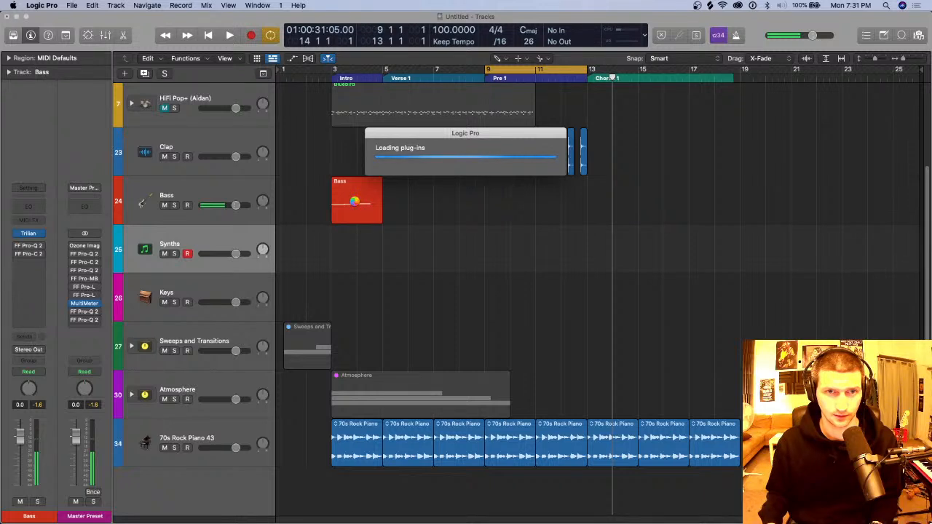
left_click(356, 202)
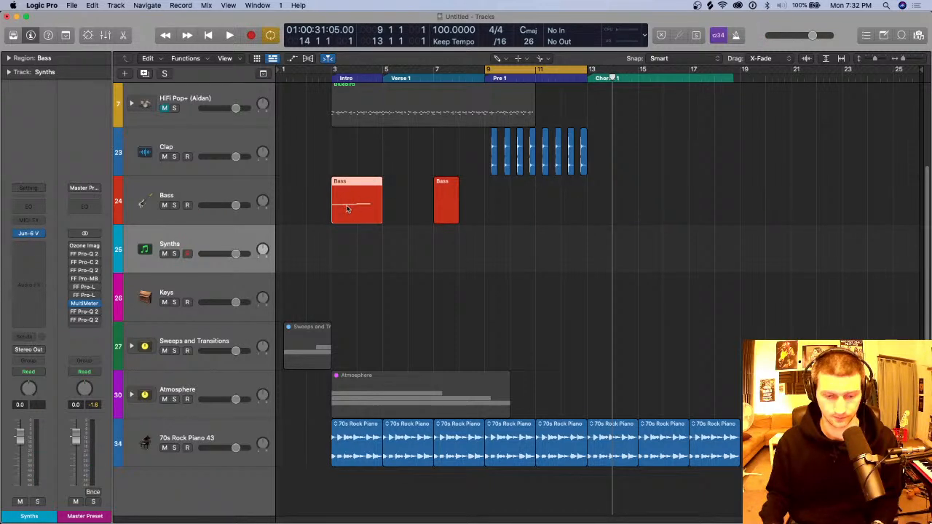
left_click(451, 203)
key("Delete")
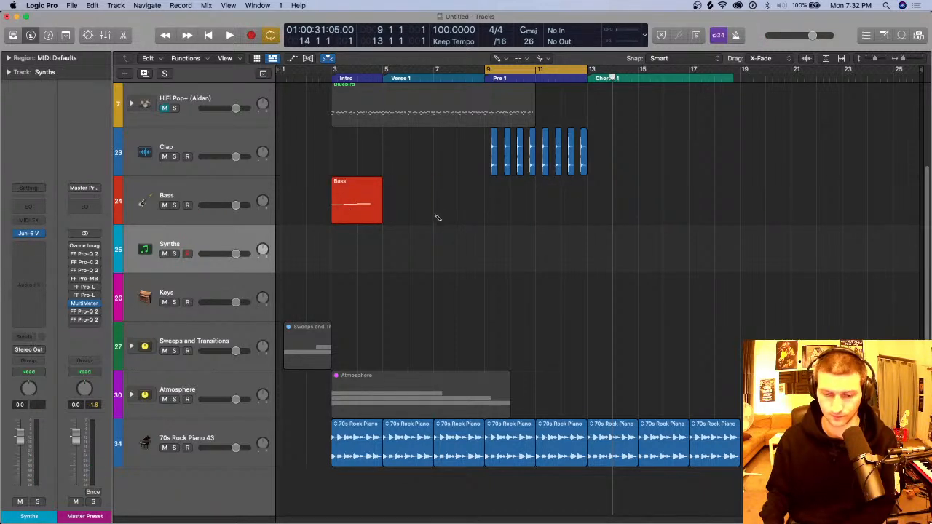
Step: Copy the Bass region to the Synths track at bars 3 and 6, and copy all three regions seven bars further along
key("t")
key("t")
left_click(350, 203)
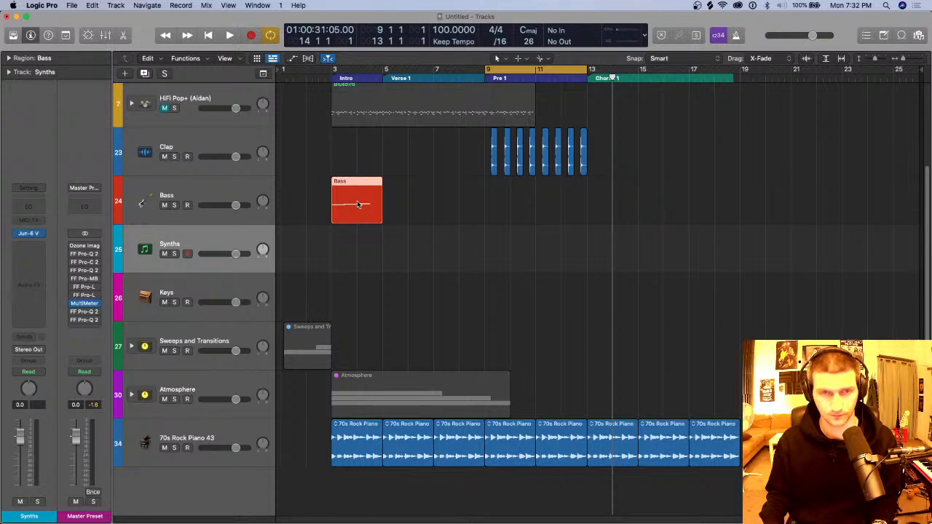
left_click_drag(356, 203, 431, 252, "alt")
left_click_drag(507, 251, 541, 214)
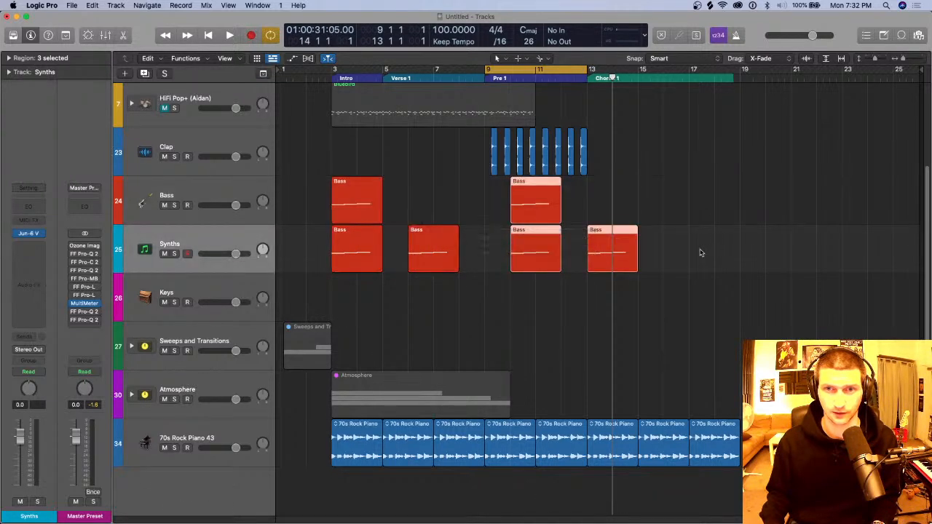
left_click_drag(701, 253, 271, 207)
left_click_drag(342, 206, 361, 206, "alt")
key("super+z")
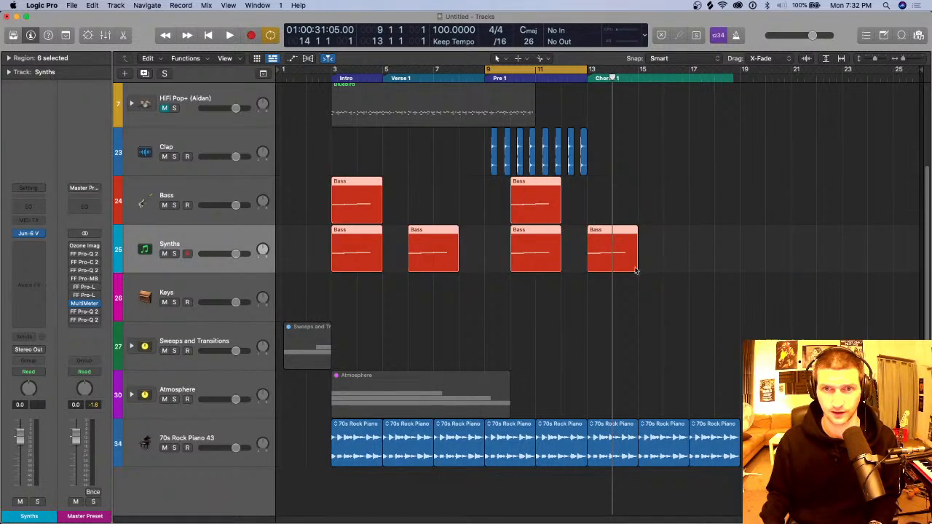
Step: Delete all Bass regions on the Synths track and the copied region on the Bass track, keeping the one at bar 3
left_click(556, 326)
left_click(227, 246)
left_click(259, 245)
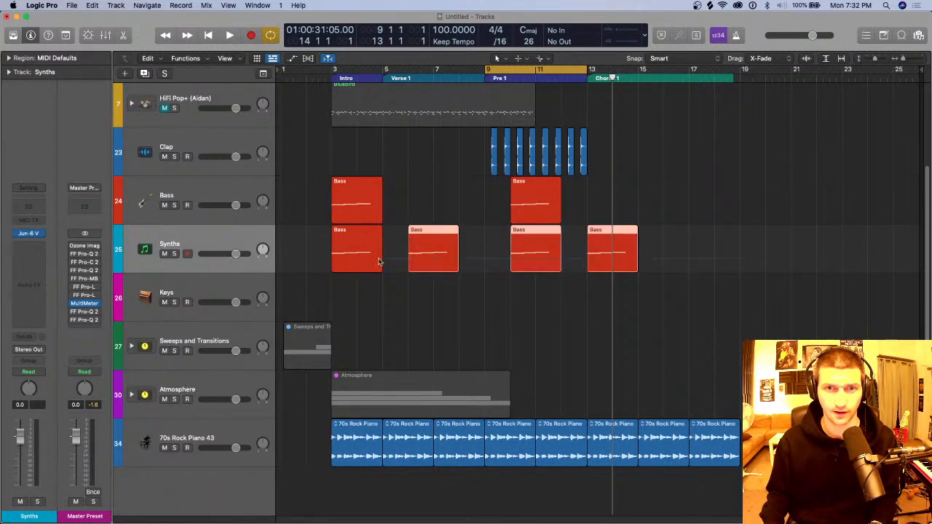
key("Delete")
left_click(514, 209)
key("Delete")
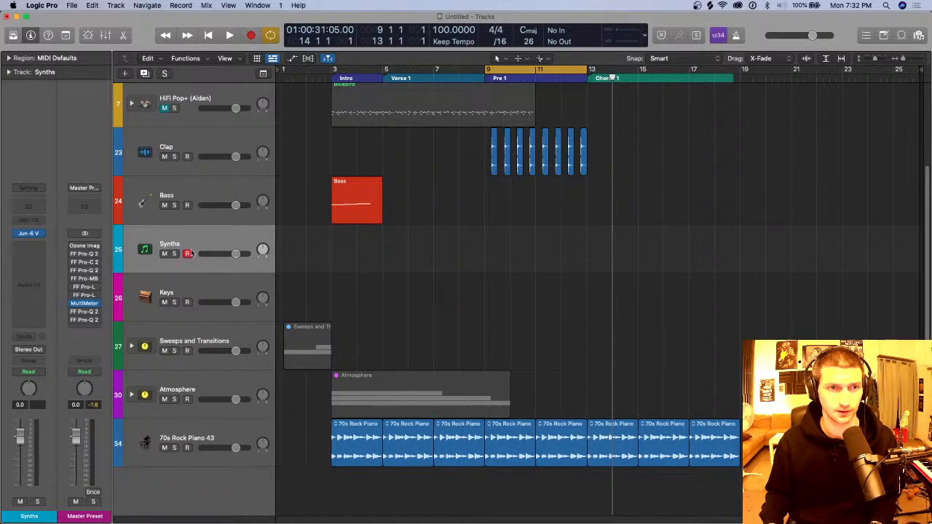
Step: Set the cycle range from bar 3 to bar 16 and play the arrangement briefly
left_click_drag(343, 73, 687, 104)
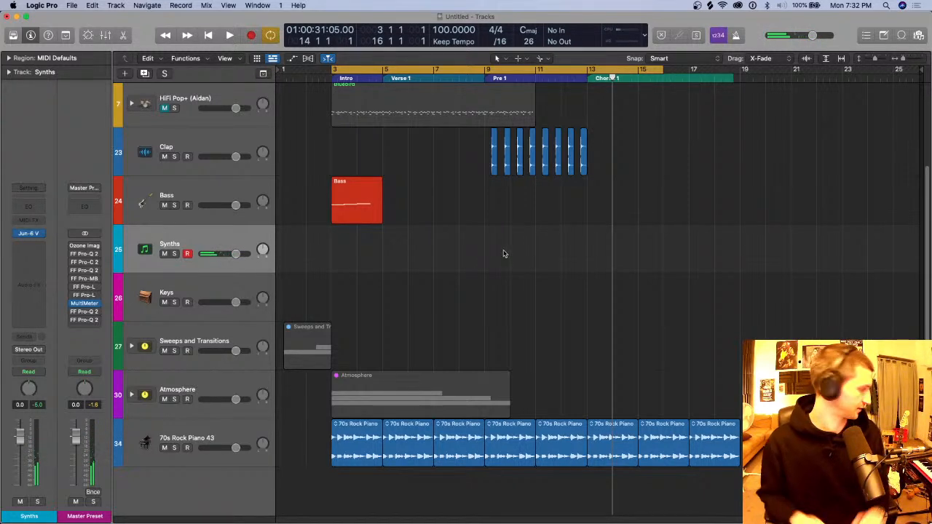
key("space")
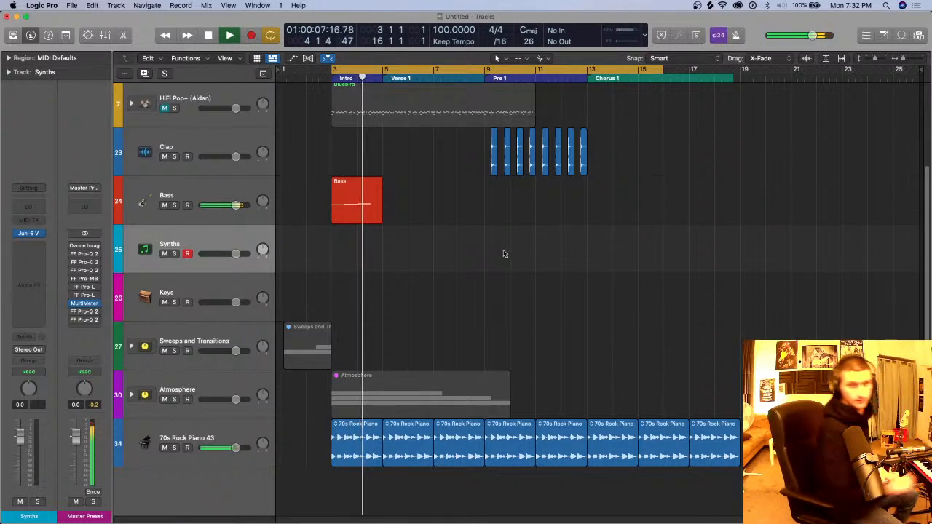
key("space")
Step: Delete the 70s Rock Piano 43 track and the Bass track together with their regions
left_click(239, 438)
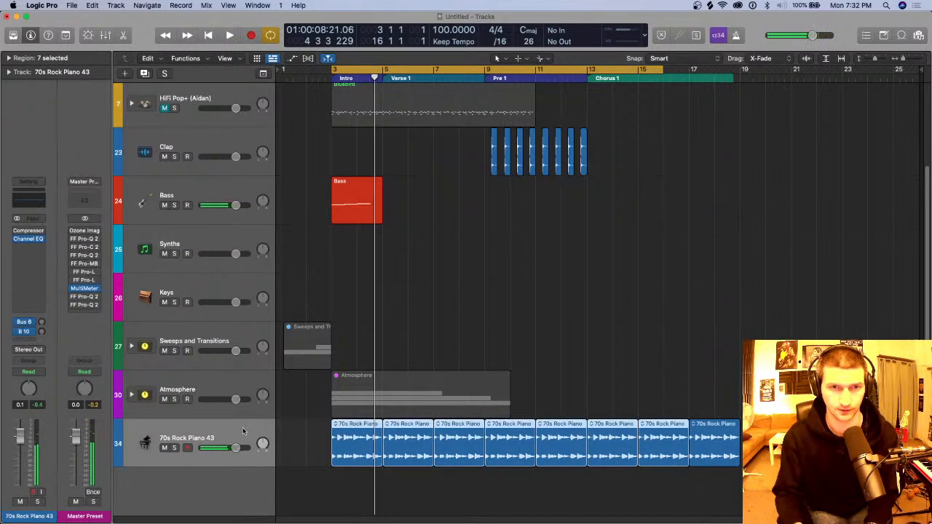
key("super+BackSpace")
key("Return")
left_click(241, 188)
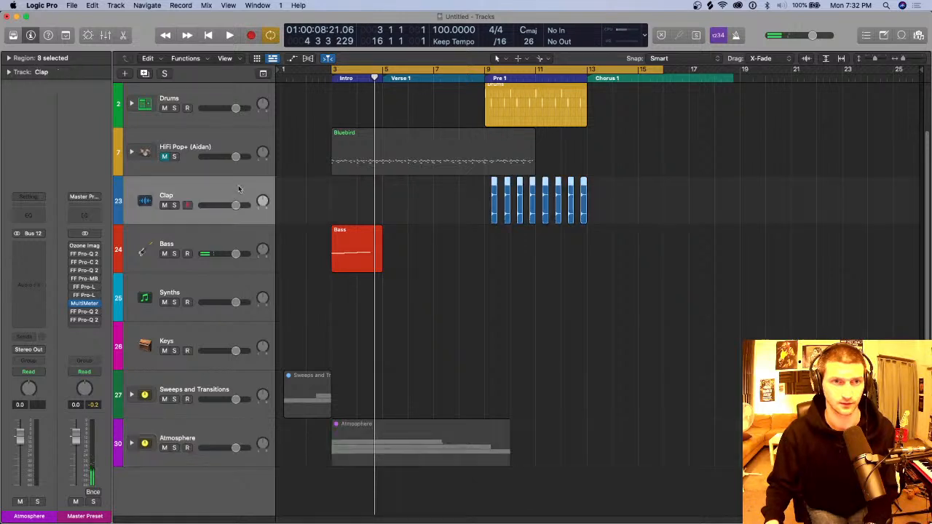
left_click(253, 235)
key("super+BackSpace")
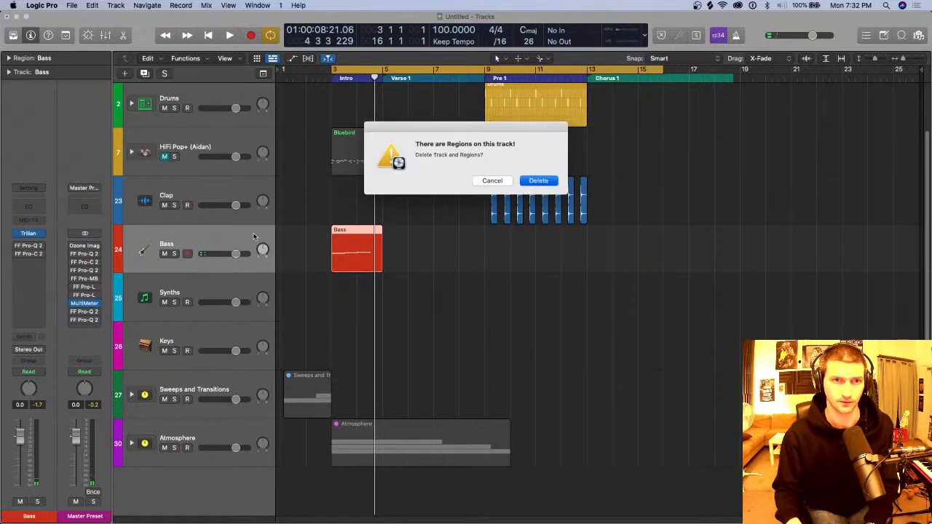
key("Return")
Step: Record a four-bar chord progression on the Synths track from bar 3 to about bar 7
key("r")
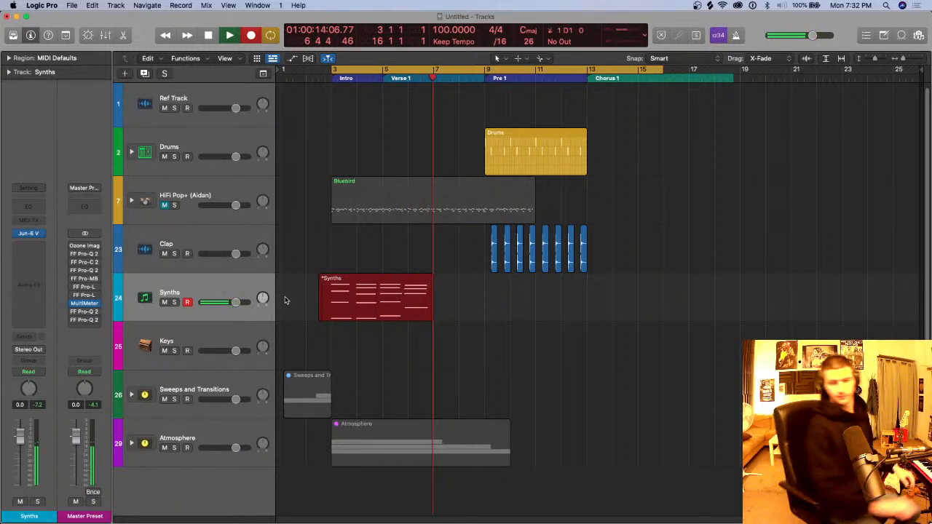
key("space")
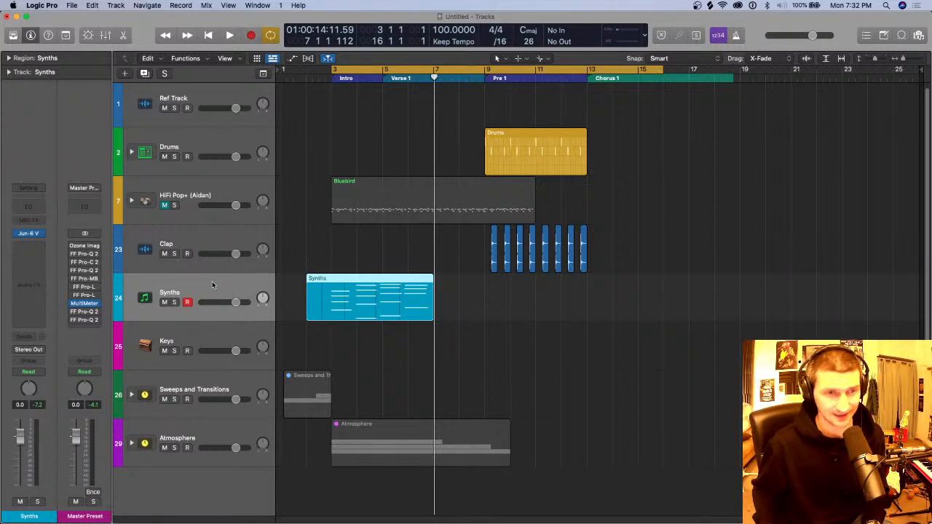
Step: Duplicate the Synths track with Prophet V3 as its instrument, and copy the recorded chord region onto it
key("super+d")
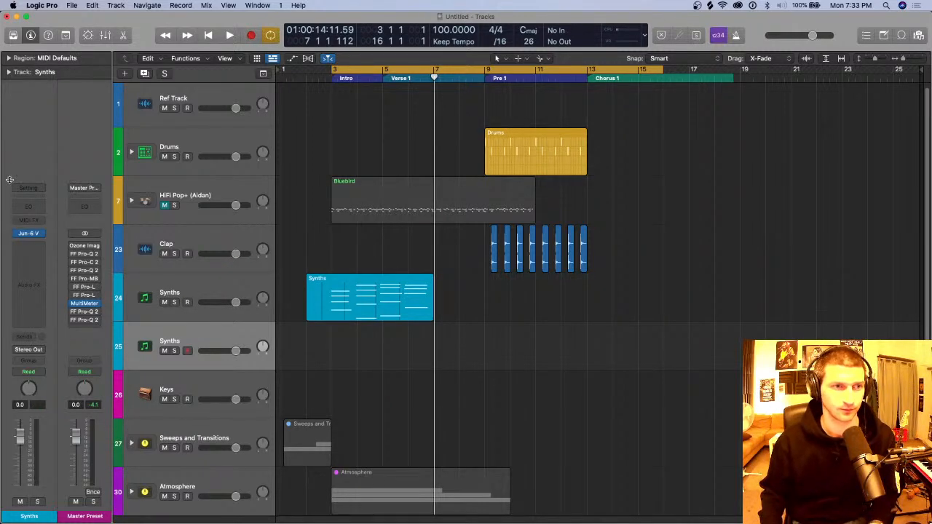
left_click(38, 232)
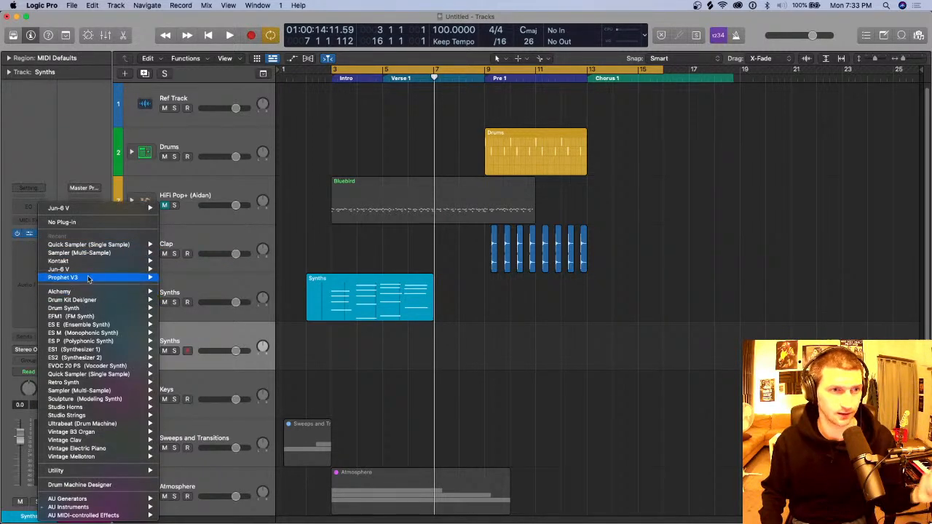
mouse_move(111, 279)
left_click(179, 278)
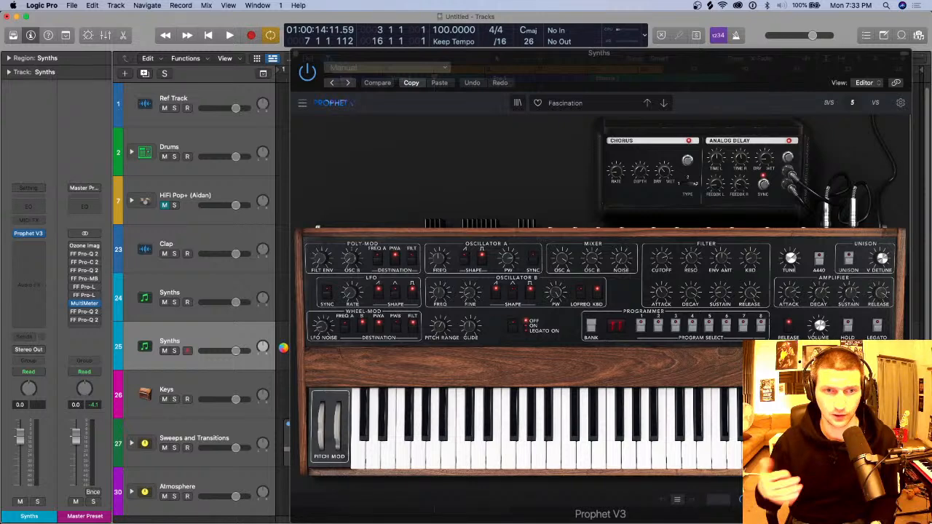
key("super+w")
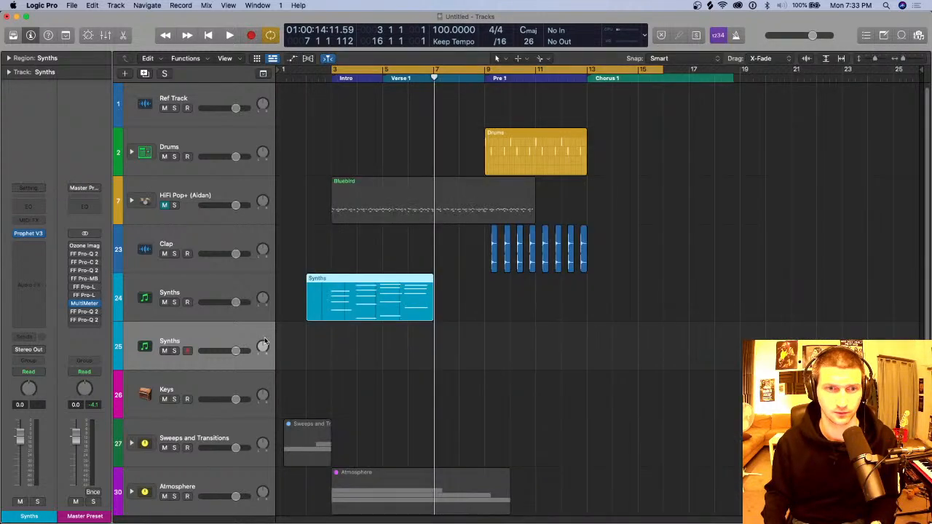
left_click_drag(356, 298, 327, 350)
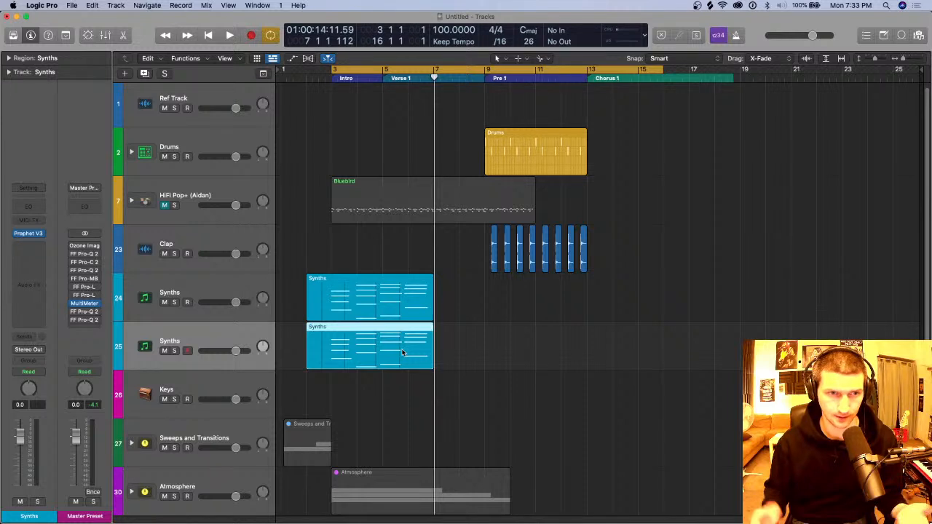
Step: Rename the duplicated synth track Low Pad and the original one High Pad
double_click(220, 341)
type("Pl")
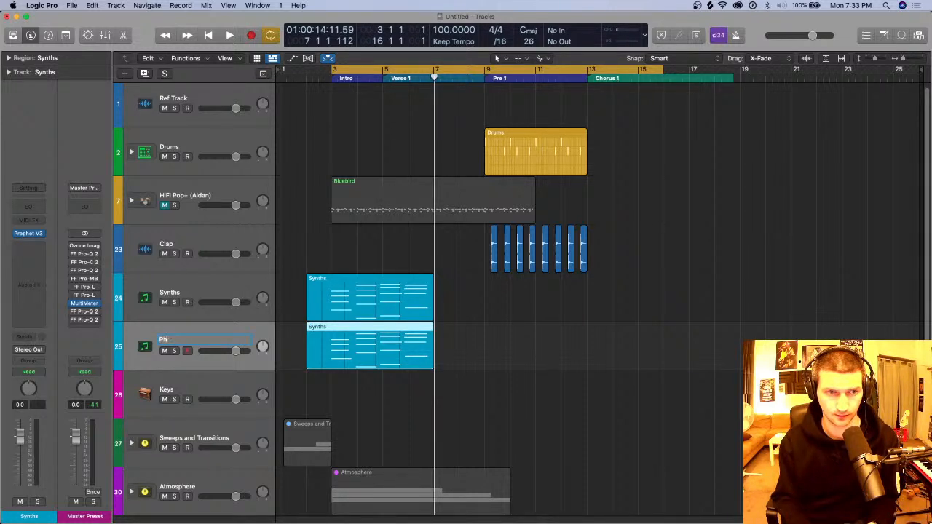
type("ow Pad")
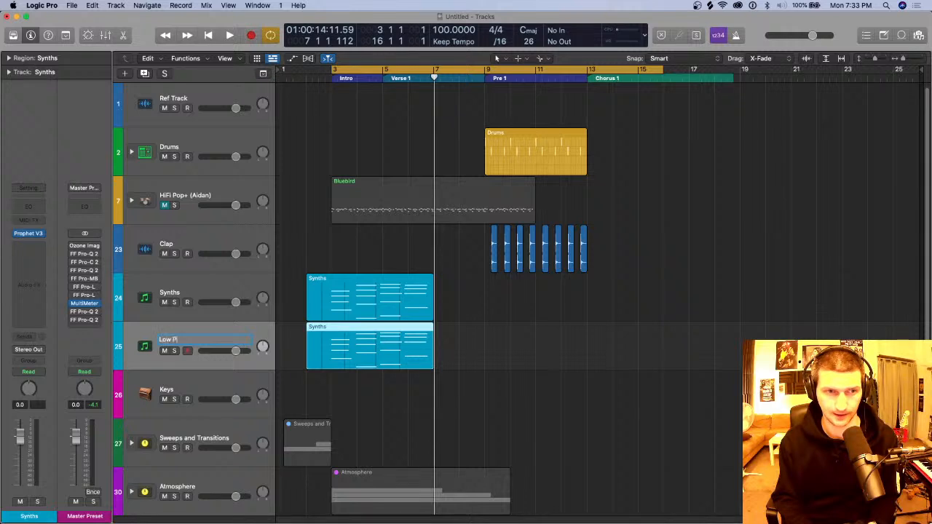
key("Return")
left_click(208, 283)
double_click(208, 283)
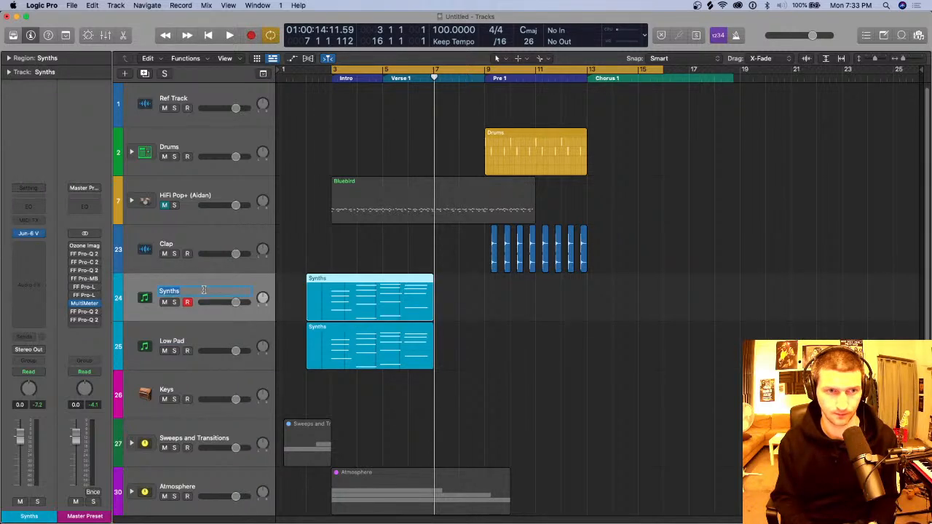
type("High Pad")
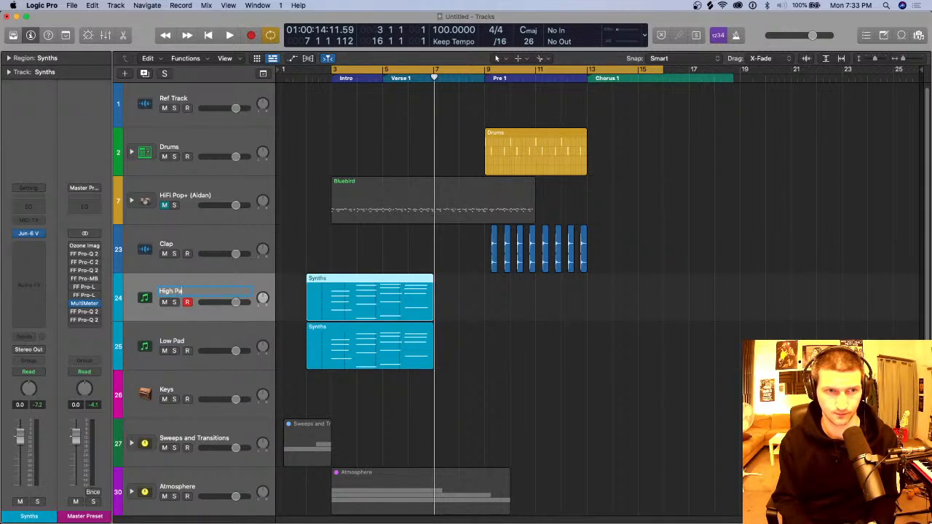
key("Return")
Step: Transpose the Low Pad region down 12 semitones, and solo the High Pad and Low Pad tracks
left_click(400, 354)
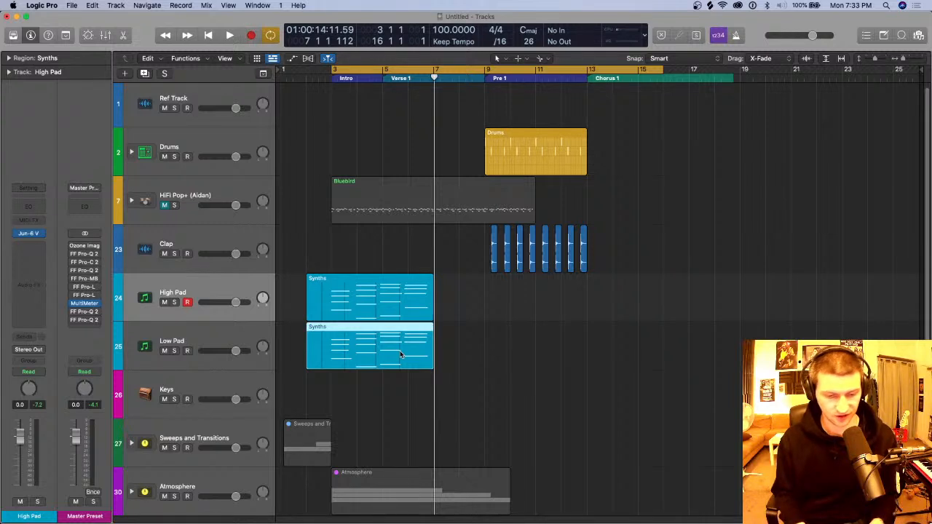
key("alt+shift+Down")
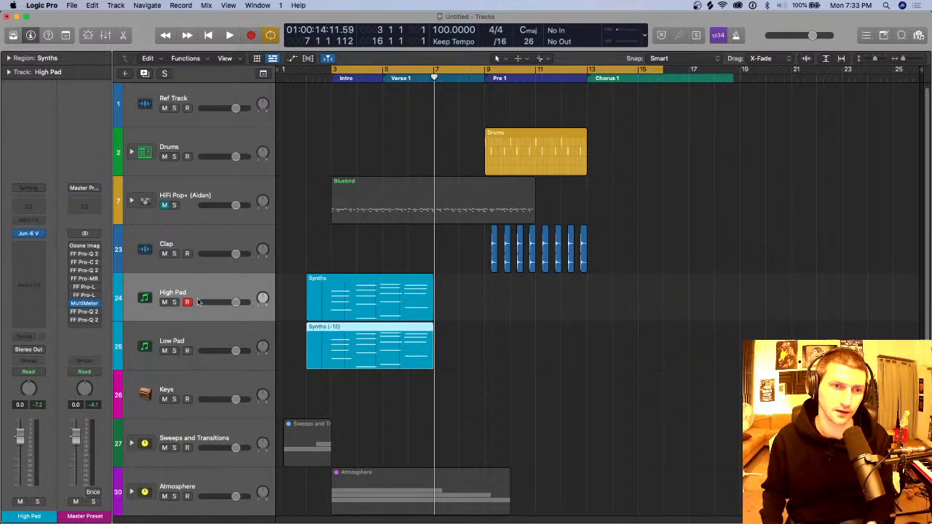
left_click(174, 302)
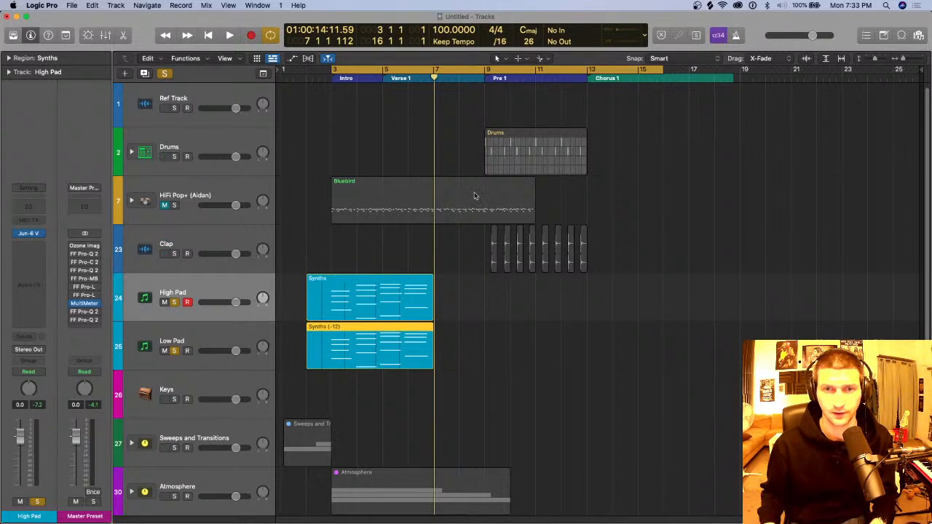
Step: Place the playhead at the first clap with cycle mode off, and add the Clap track to the soloed tracks
left_click(253, 238)
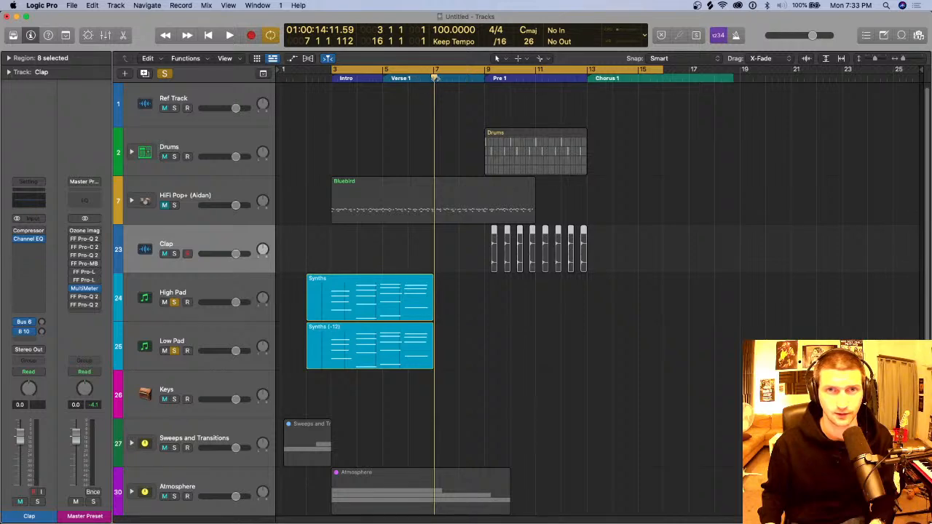
left_click_drag(436, 80, 491, 81)
key("c")
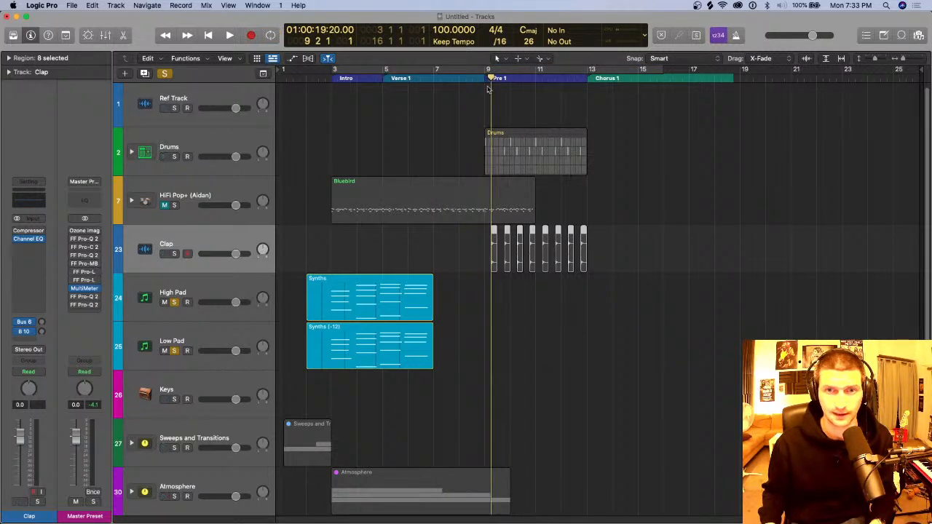
left_click(174, 254)
key("super+Right")
key("super+Right")
key("super+Right")
key("super+Right")
key("super+Right")
key("super+Right")
key("super+Right")
scroll(503, 279, "right", 3)
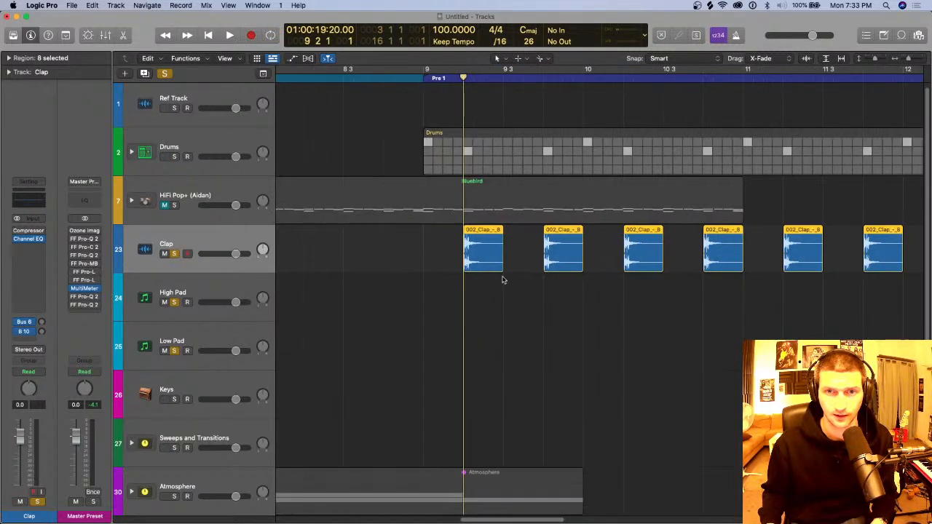
Step: Reverse the first clap region and place the playhead near its end at 9 2 4
left_click(371, 246)
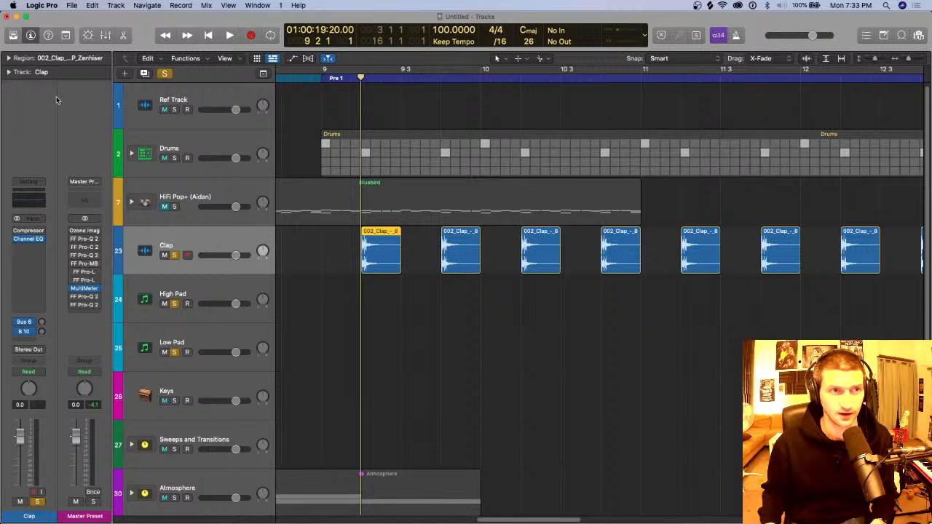
left_click(9, 58)
left_click(57, 209)
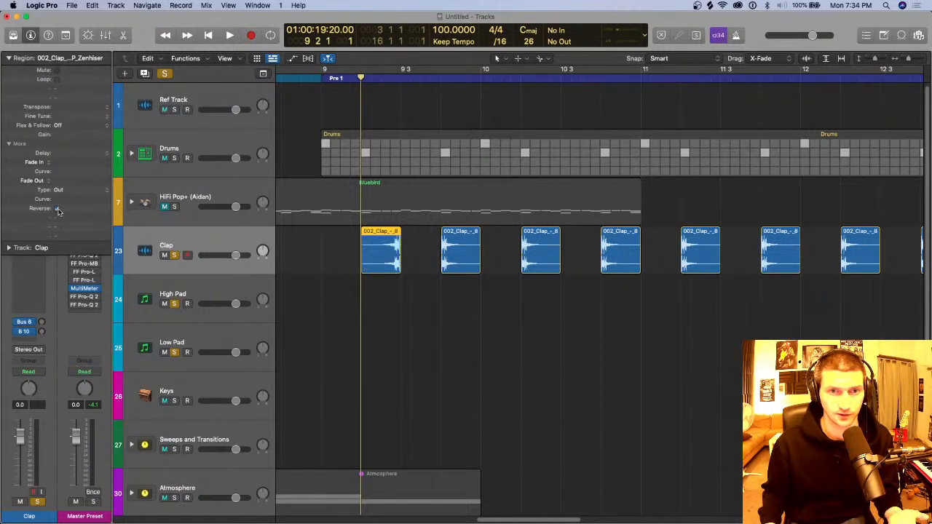
key("super+Right")
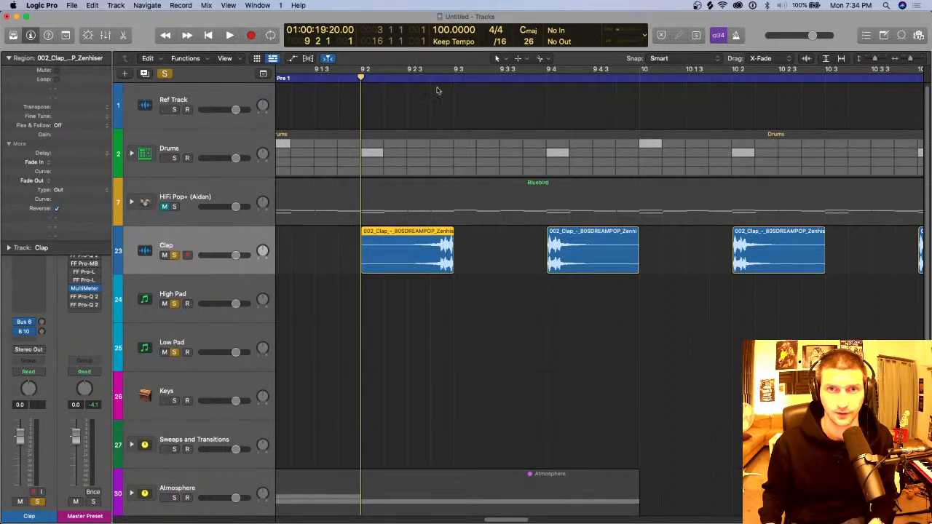
left_click(430, 76)
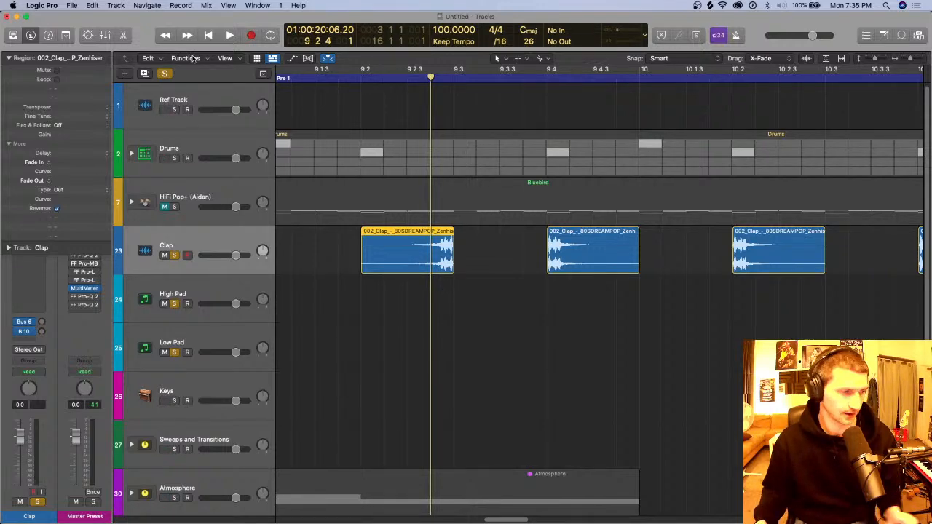
Step: Create a new software instrument track below the Clap track and collapse the region parameters
left_click(116, 5)
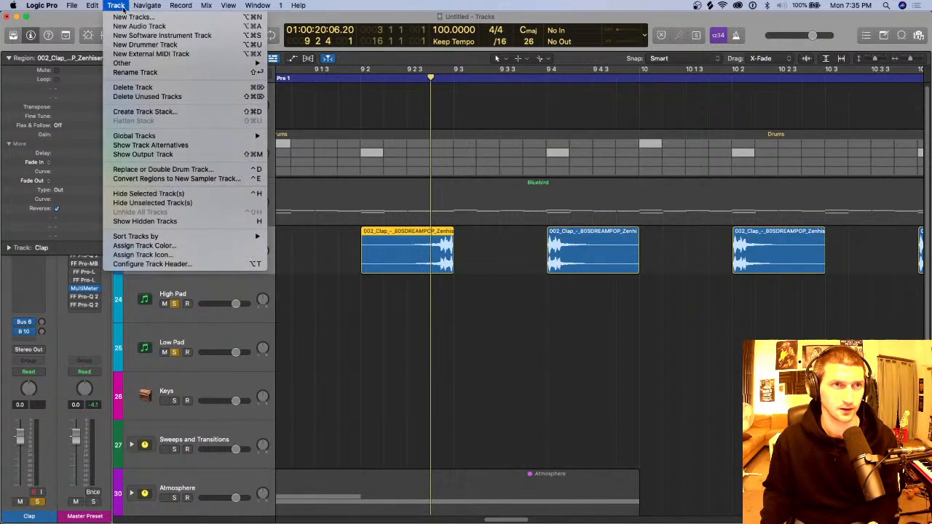
left_click(171, 36)
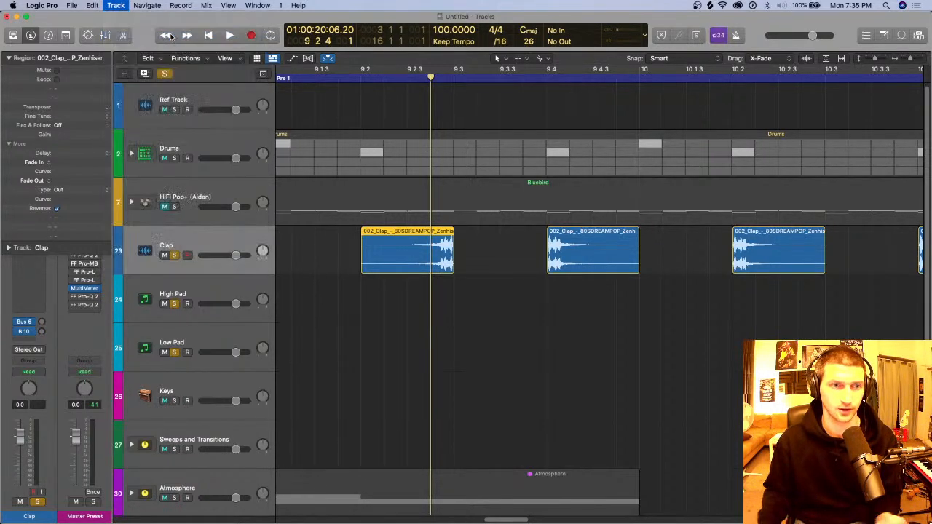
left_click(8, 58)
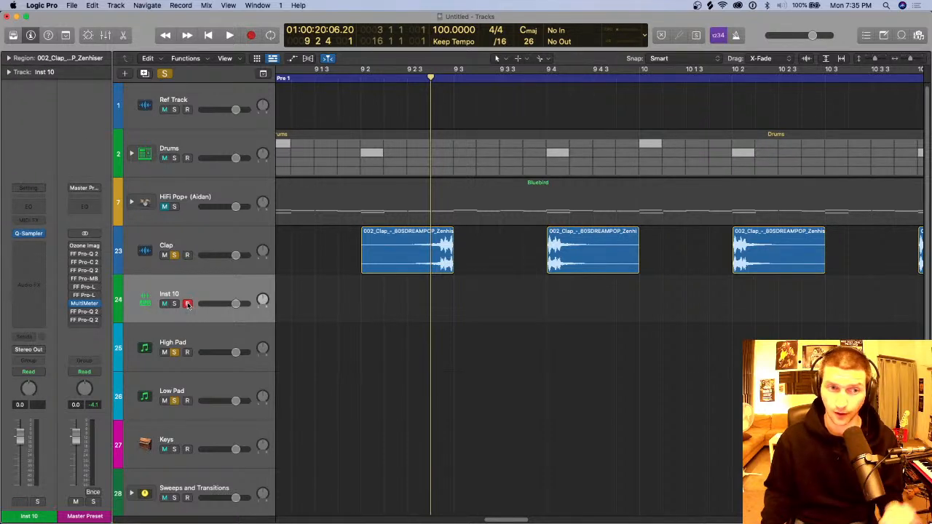
Step: Solo only the Inst 10 track with record enabled, and move the reversed clap region onto it
left_click(174, 303)
left_click(164, 72)
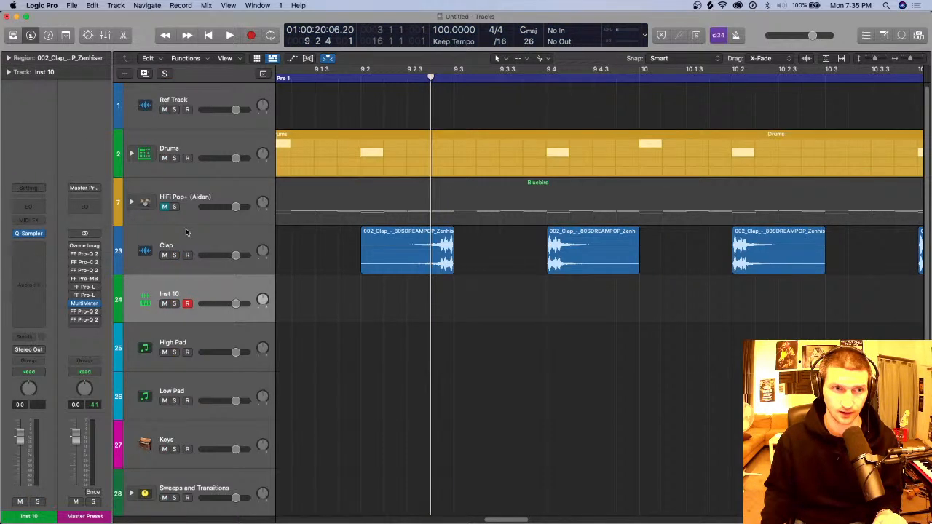
left_click(175, 304)
left_click(187, 304)
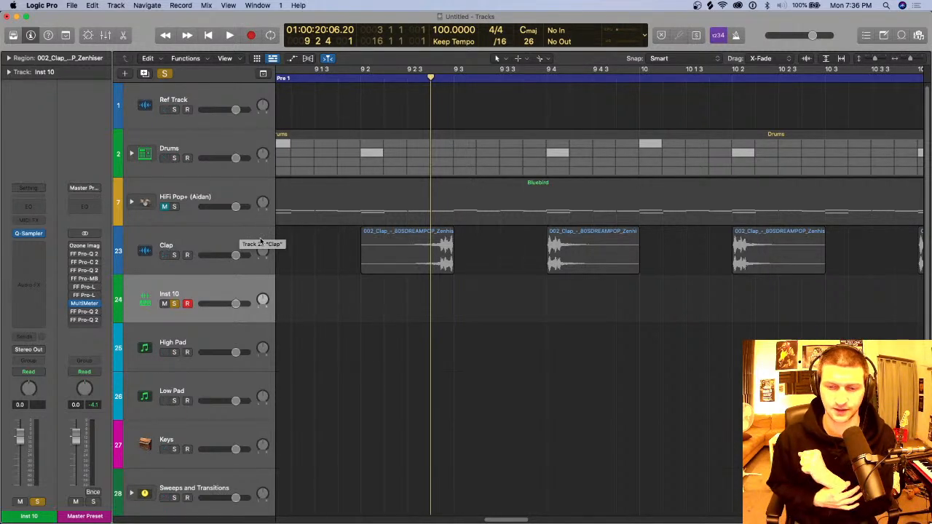
left_click_drag(385, 260, 385, 308)
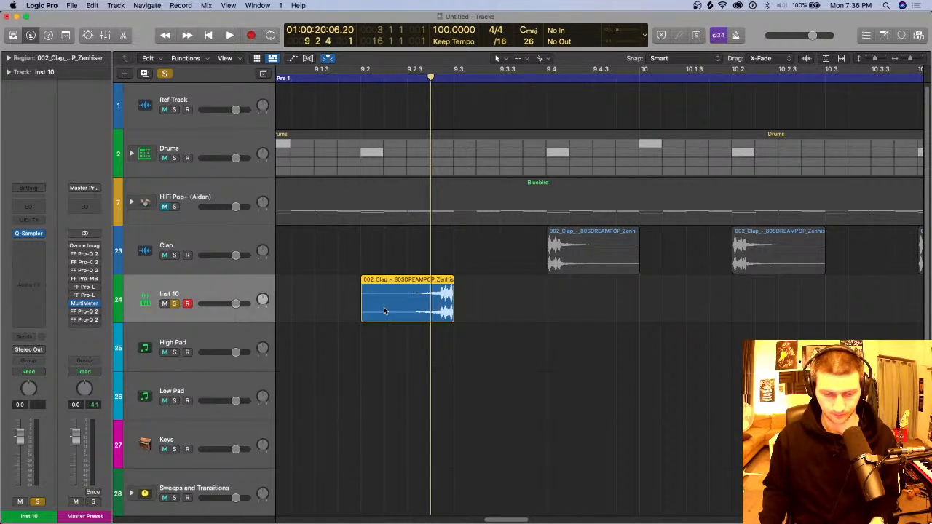
Step: Undo moving the reversed clap region and copy it from the Clap track onto the Inst 10 track instead
key("super+z")
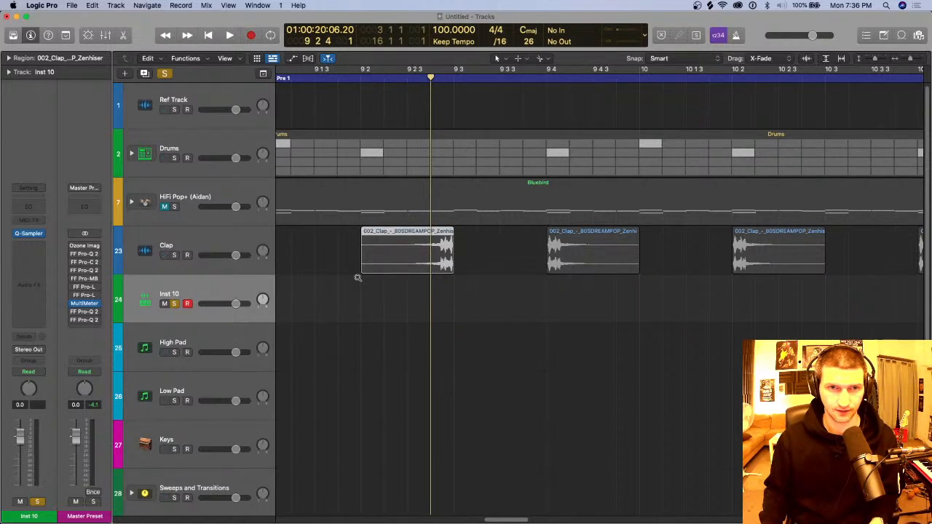
left_click_drag(389, 257, 388, 305)
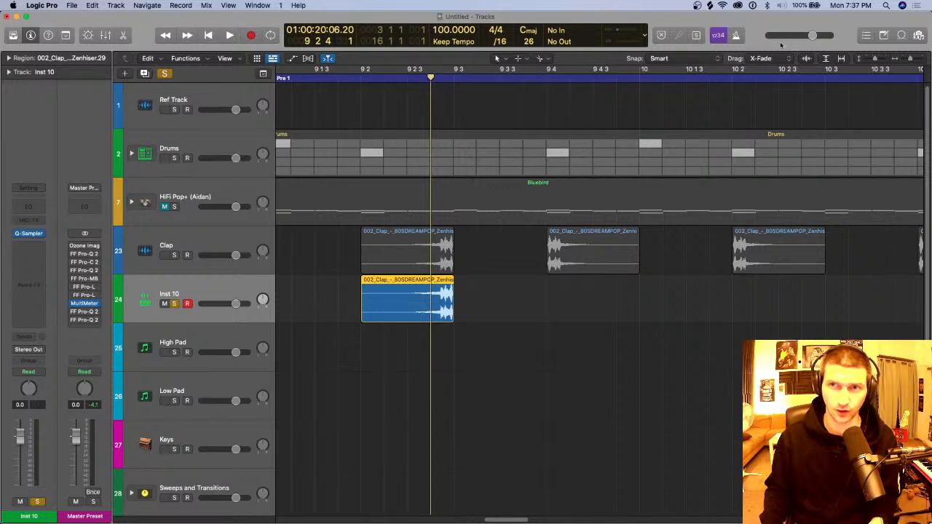
Step: Make regions snap to absolute value with Smart snapping, and place the playhead at the start of the reversed clap at 9 2 1
left_click(710, 61)
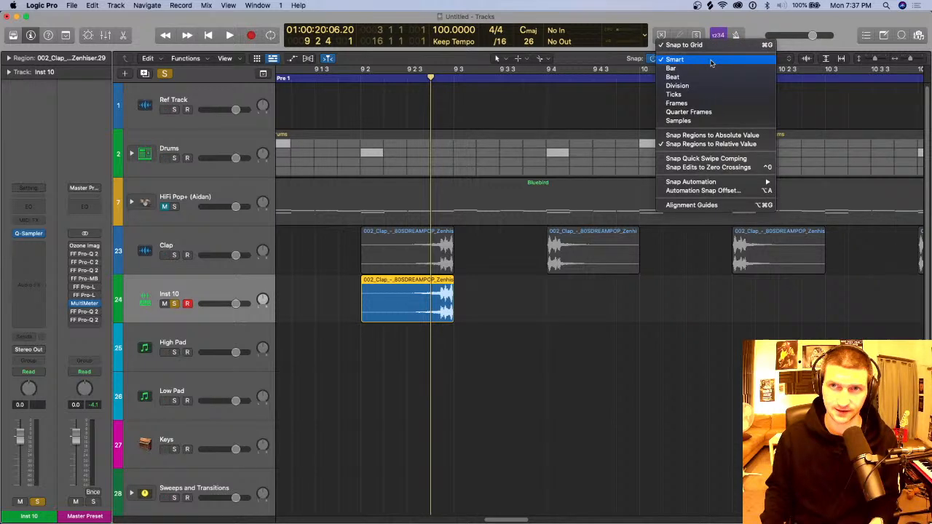
left_click(717, 139)
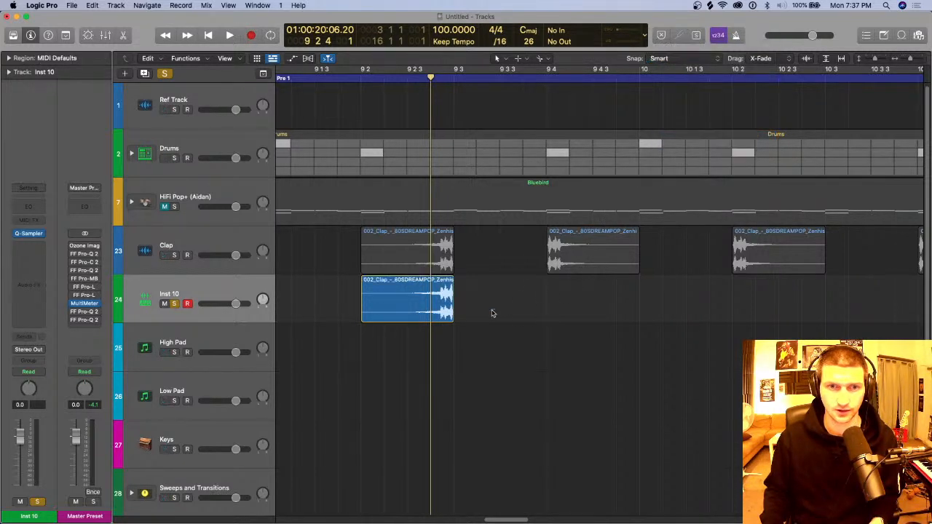
mouse_move(396, 313)
left_mouse_down()
mouse_move(388, 246)
mouse_move(403, 275)
mouse_move(389, 295)
mouse_move(373, 295)
mouse_move(386, 301)
left_mouse_up()
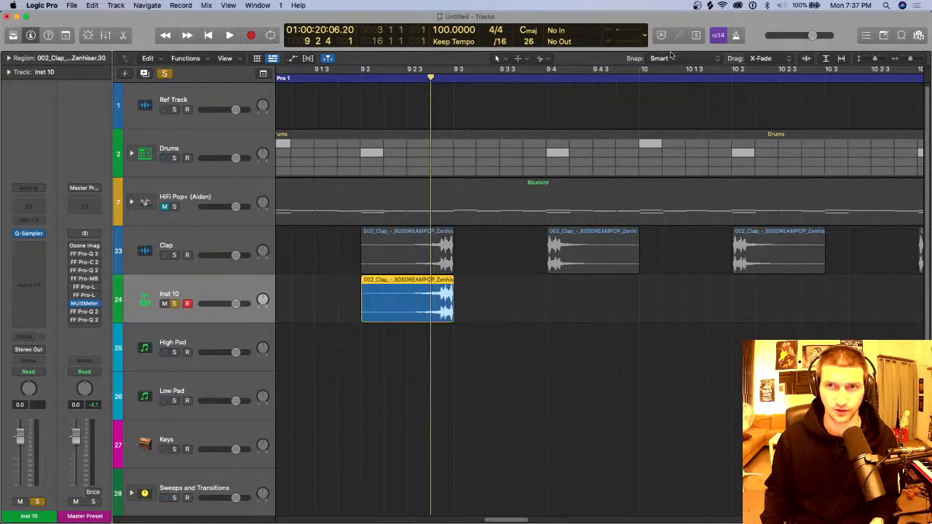
left_click(663, 58)
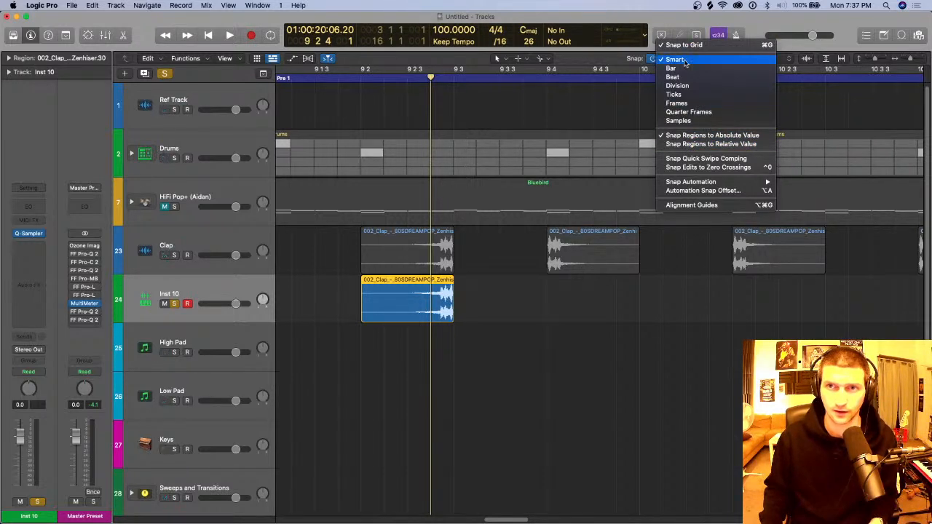
left_click(386, 88)
left_click(361, 80)
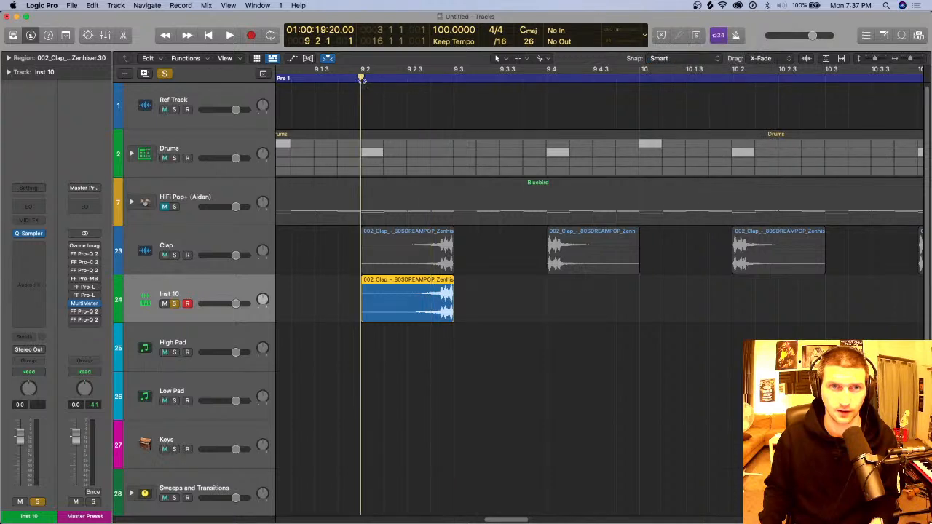
Step: Try copying the reversed clap region onto the High Pad track, and delete all reversed copies below the Clap track
left_click_drag(403, 305, 393, 354)
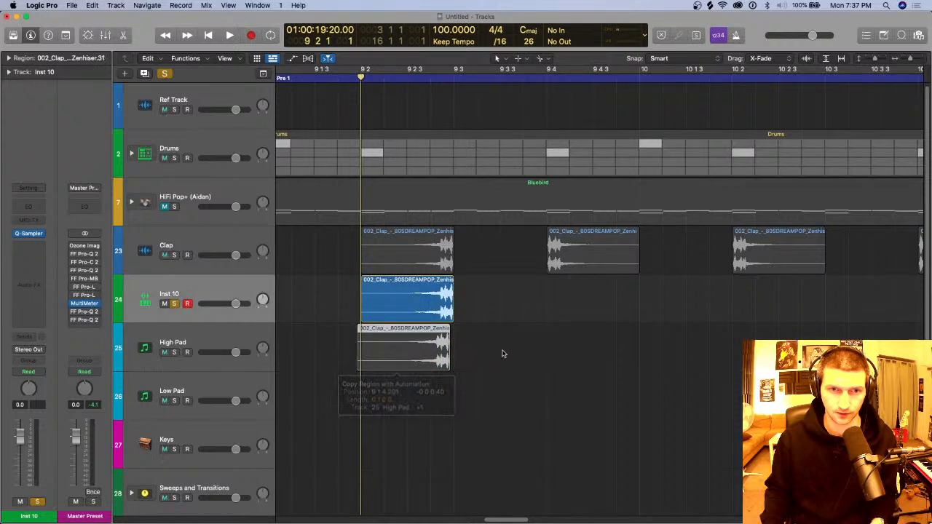
left_click_drag(506, 350, 363, 306)
key("Delete")
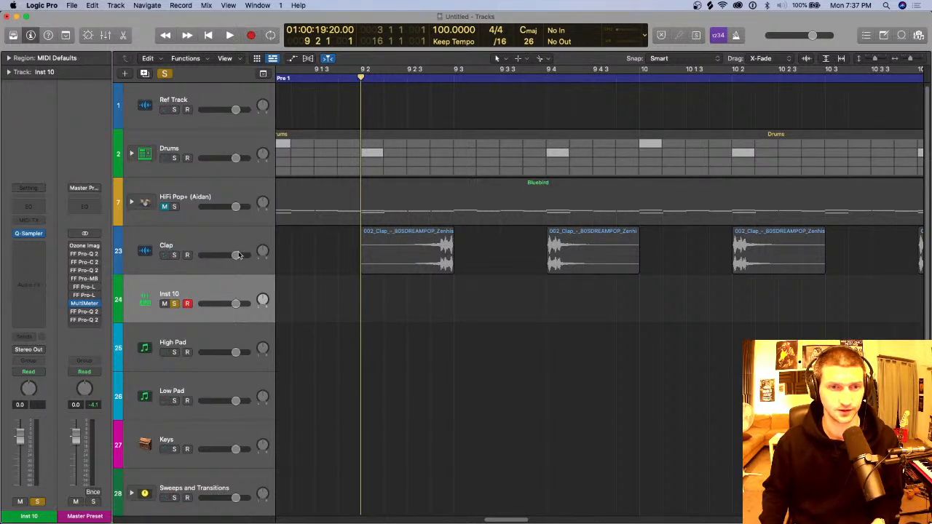
Step: Undo the recent edits until the first clap is unreversed, only a single Synths track remains and the Bass track is back
key("super+Left")
key("super+Left")
key("super+Left")
key("super+z")
key("super+z")
key("super+z")
key("super+z")
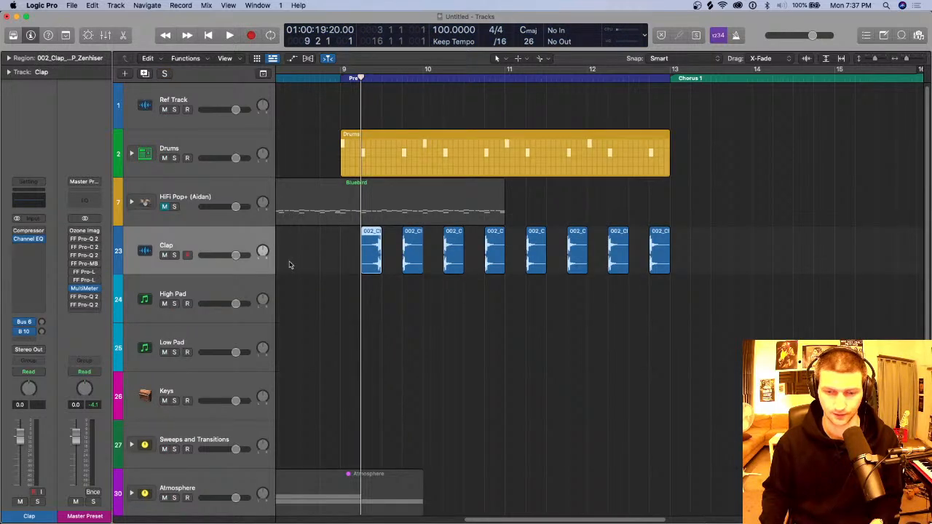
key("super+z")
key("super+z")
key("super+z")
key("super+z")
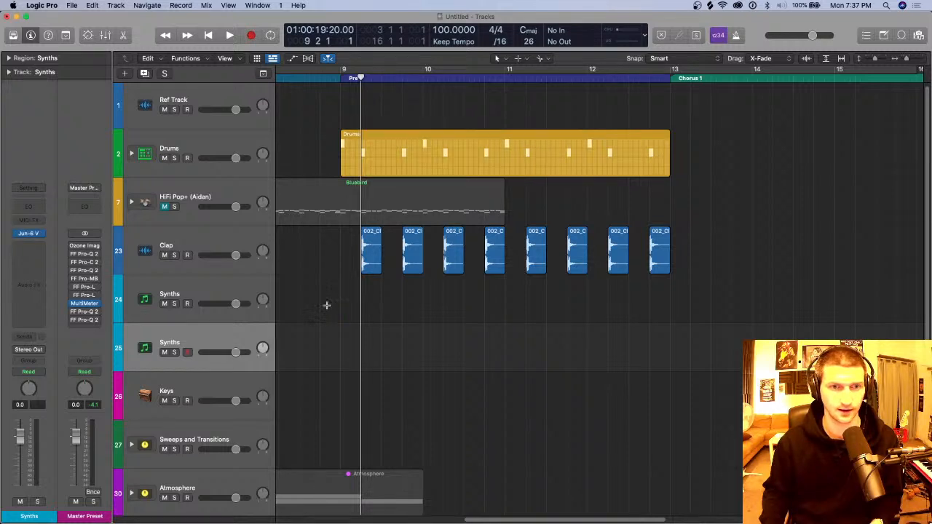
key("super+z")
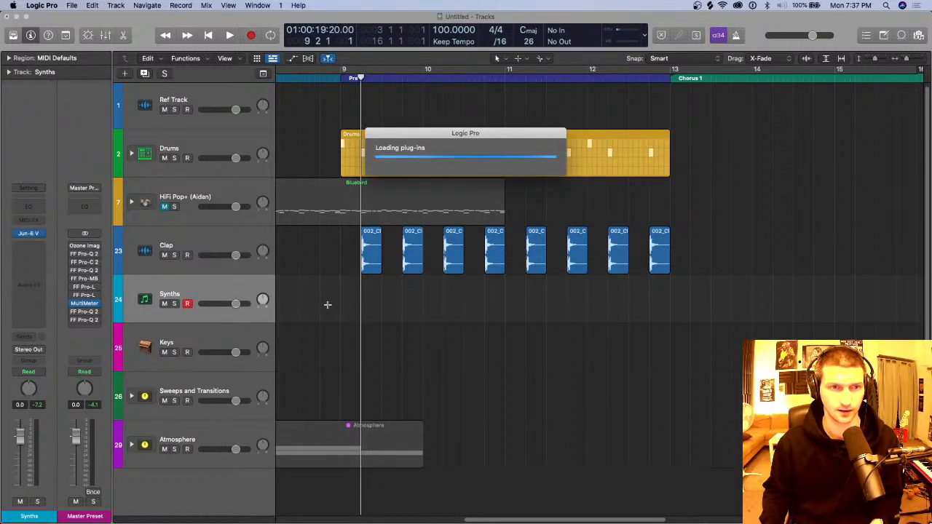
key("super+z")
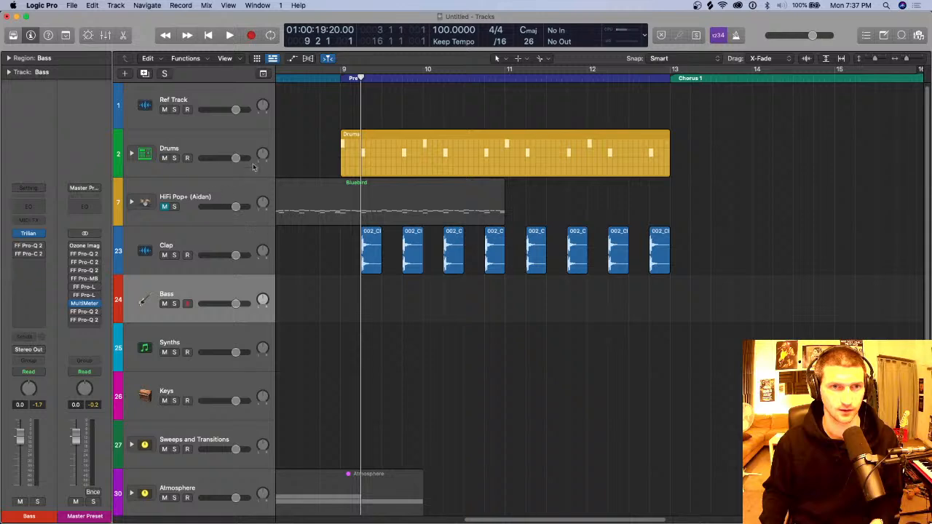
Step: Open the Bluebird region of the HiFi Pop+ track in the Score editor at the start of the Pre 1 section
left_click(249, 190)
key("p")
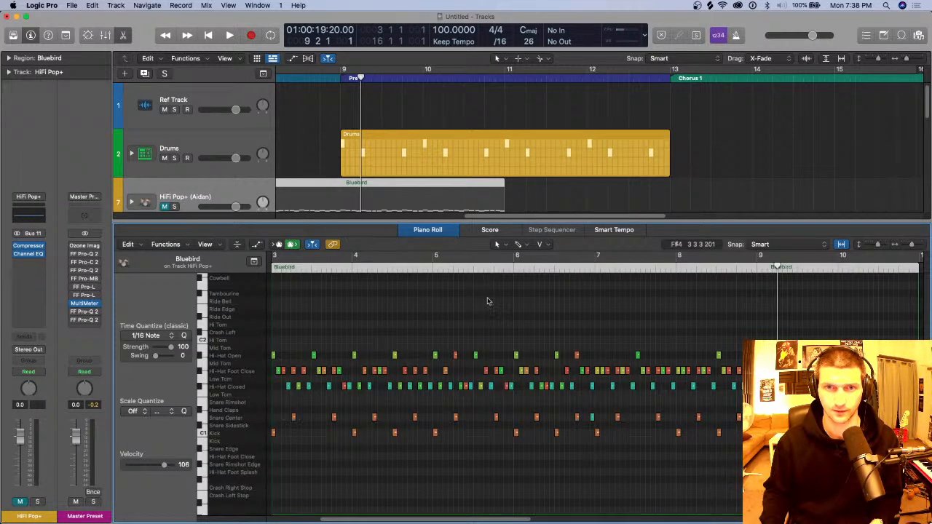
key("n")
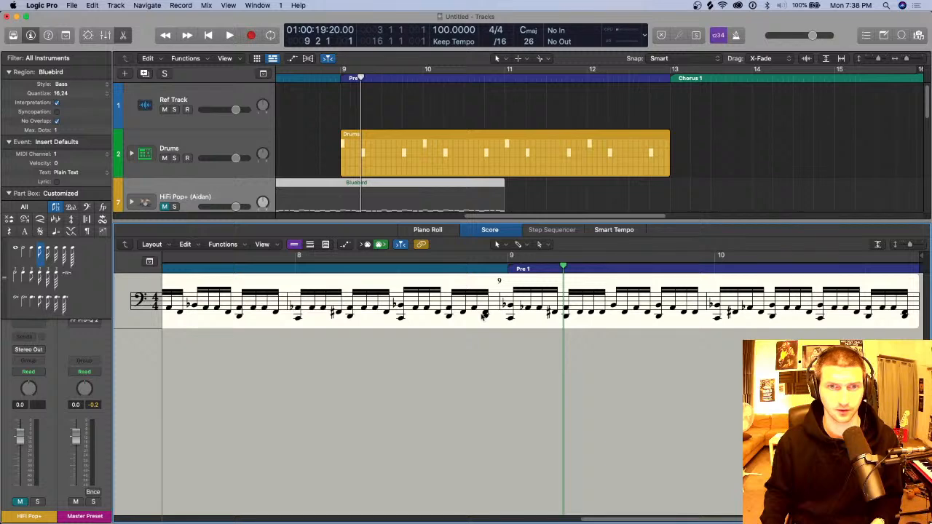
scroll(479, 318, "down", 5)
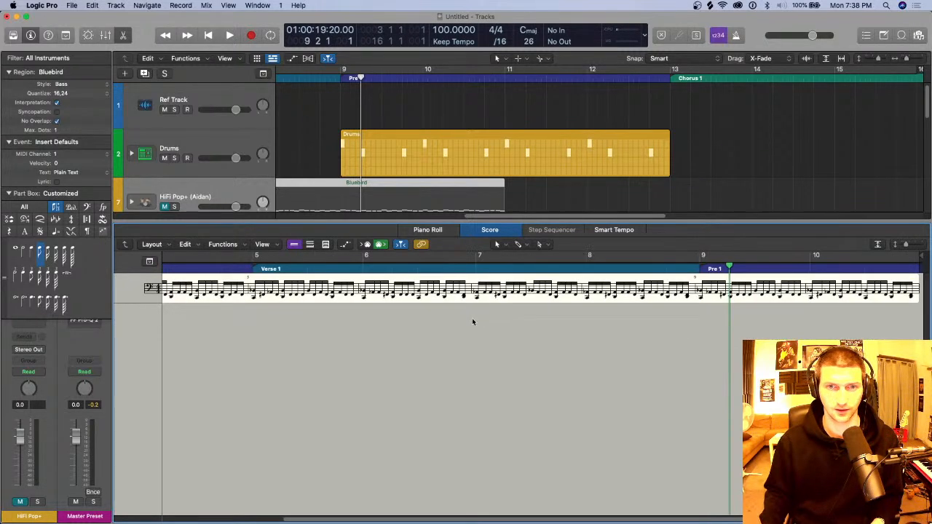
scroll(473, 322, "up", 5)
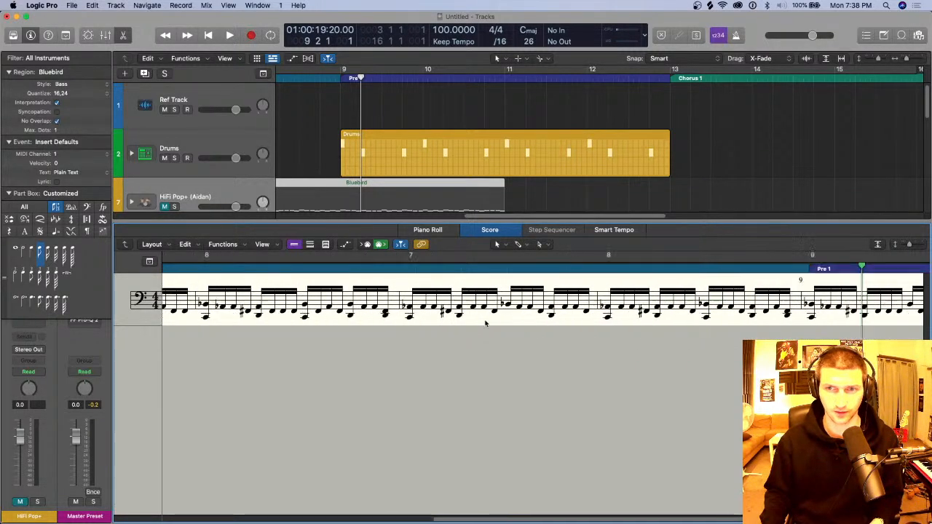
scroll(485, 324, "right", 5)
Step: Insert an F2 note at the start of bar 9 in the Bluebird score, place the playhead at 9 1 1 and close the editor
left_click(529, 304)
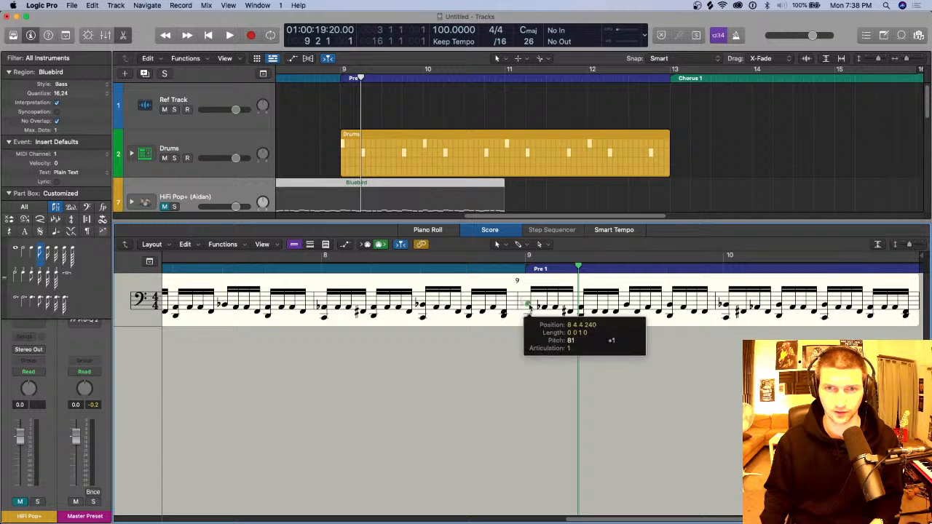
left_click_drag(529, 304, 530, 307)
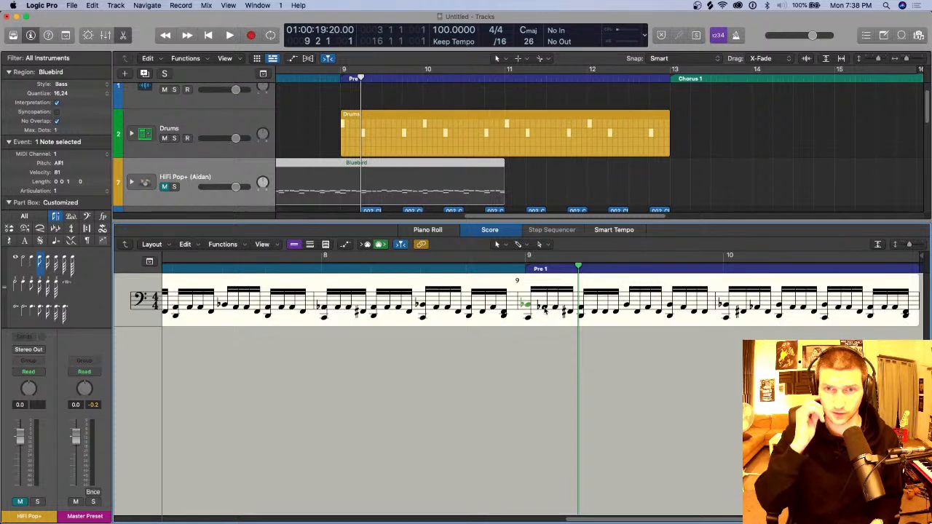
left_click(540, 304)
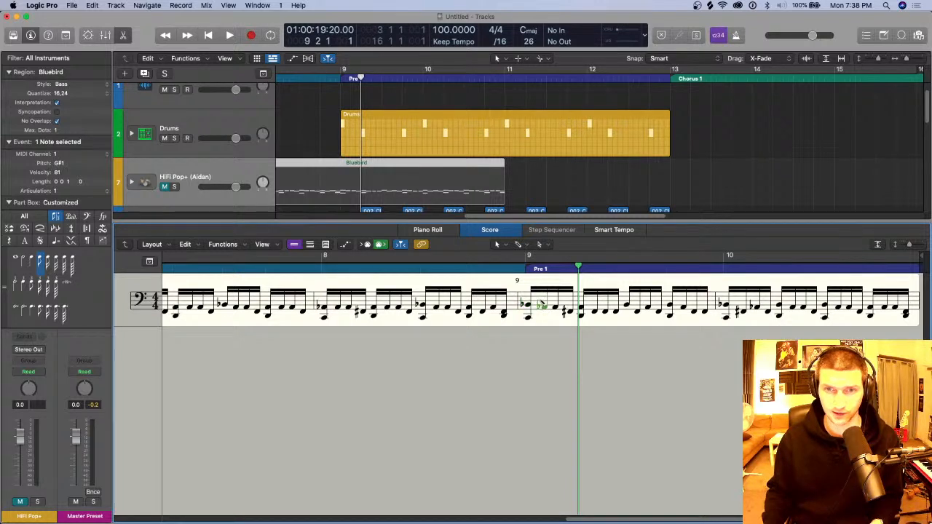
left_click(532, 298, "super")
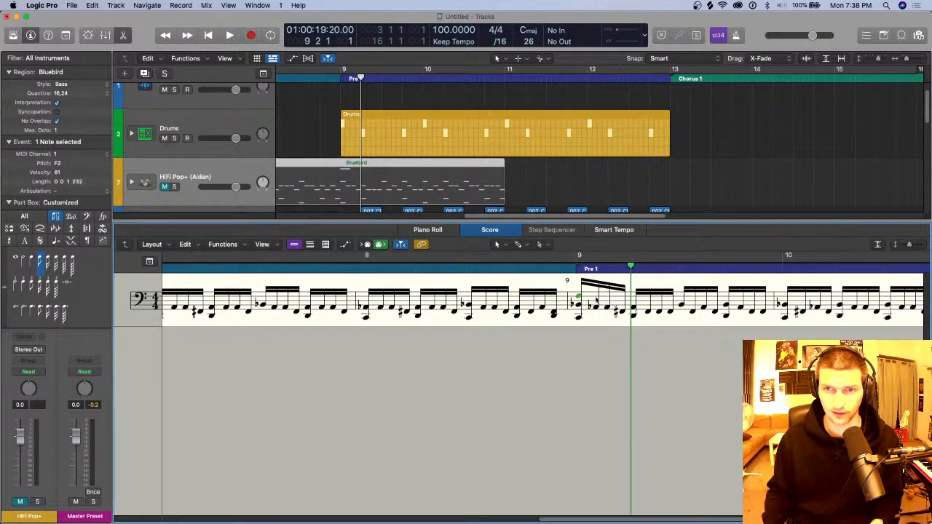
scroll(604, 312, "right", 4)
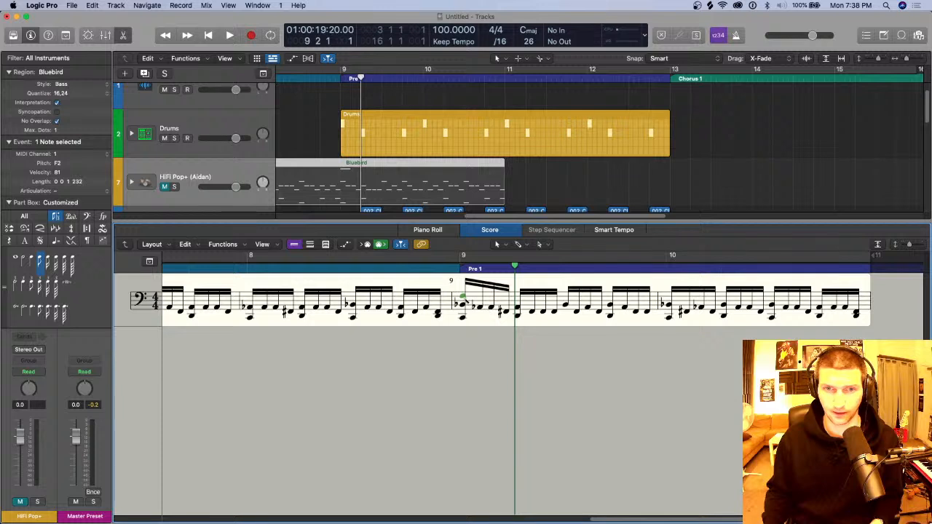
left_click_drag(463, 299, 465, 299)
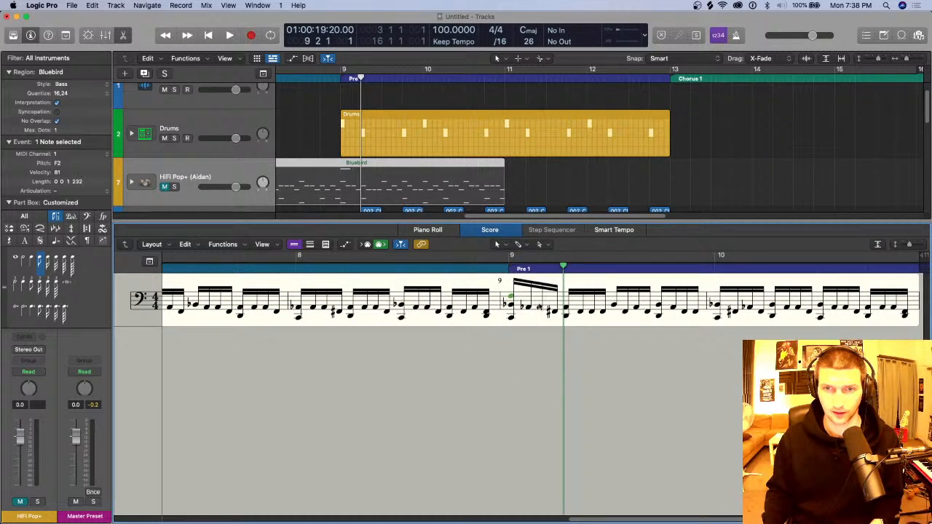
left_click_drag(560, 269, 506, 269)
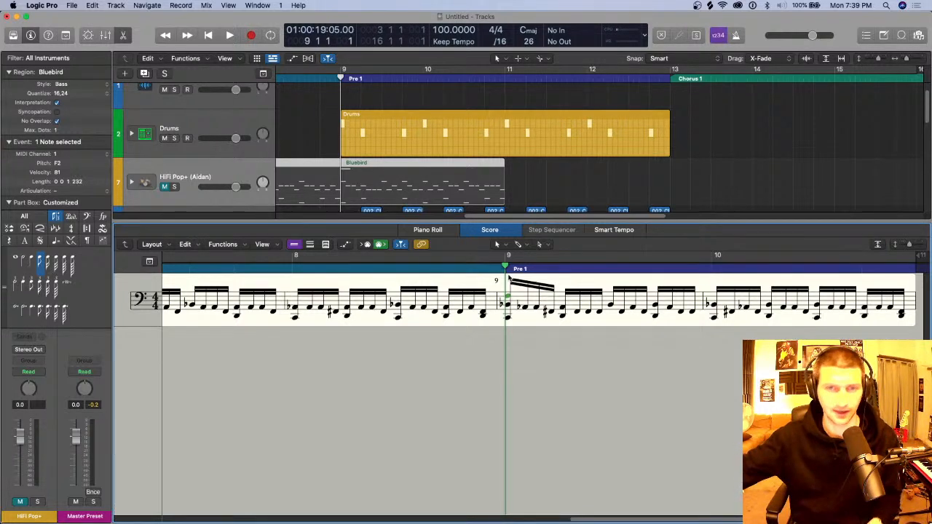
key("n")
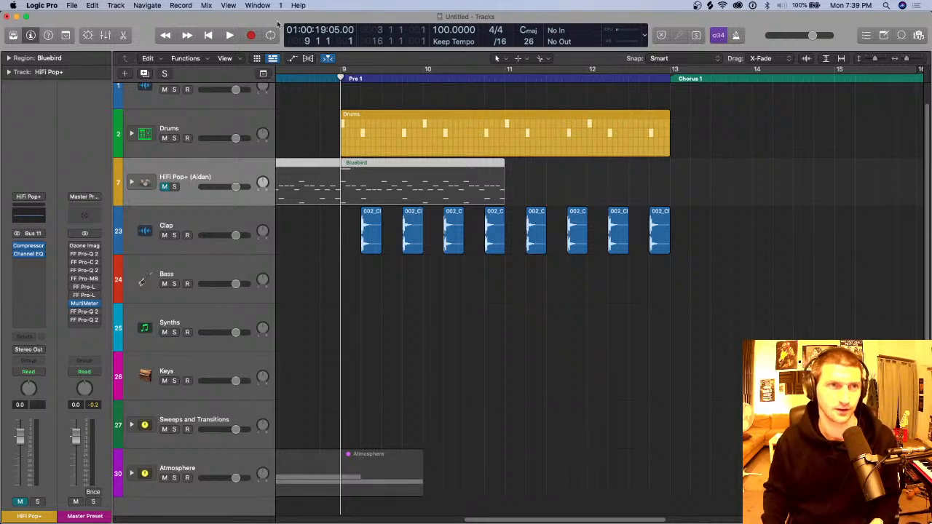
Step: Create a software instrument track below HiFi Pop+ and load the Studio Violas sound from the Studio Strings library category
left_click(116, 5)
left_click(150, 35)
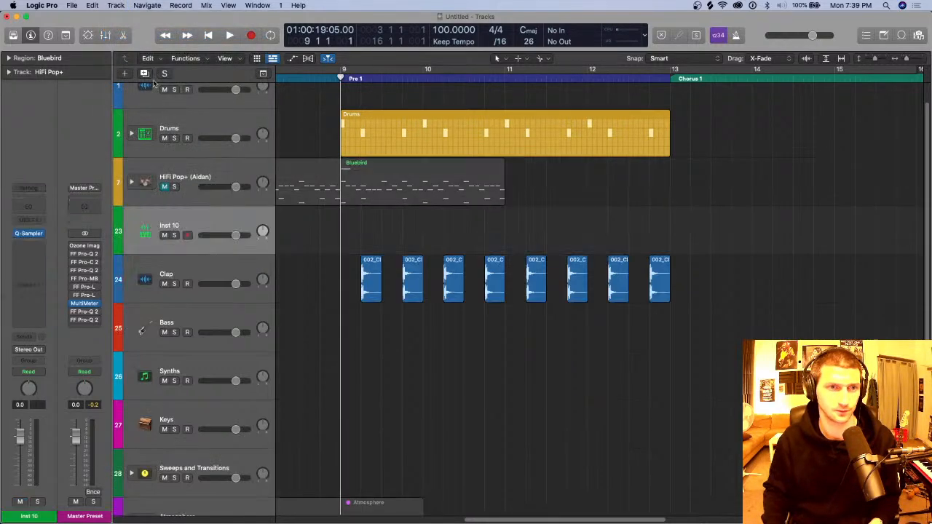
left_click(44, 235)
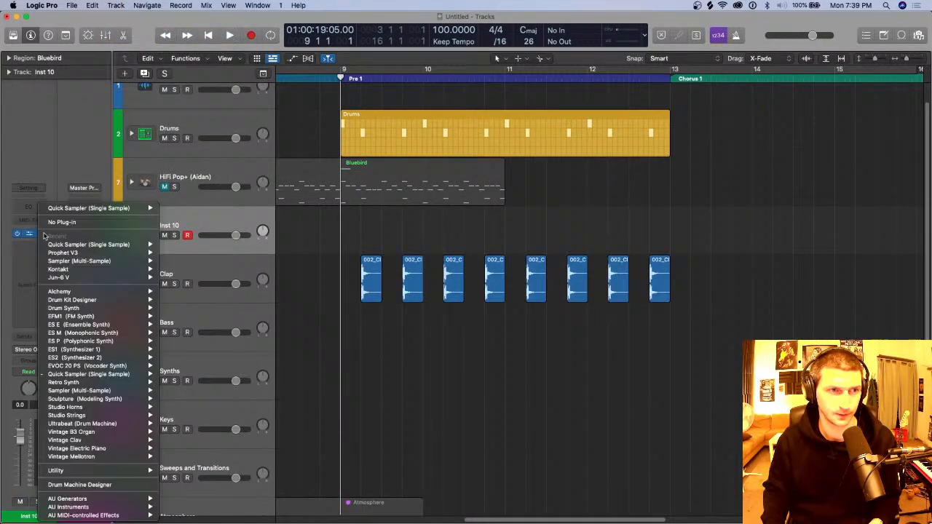
left_click(67, 165)
key("y")
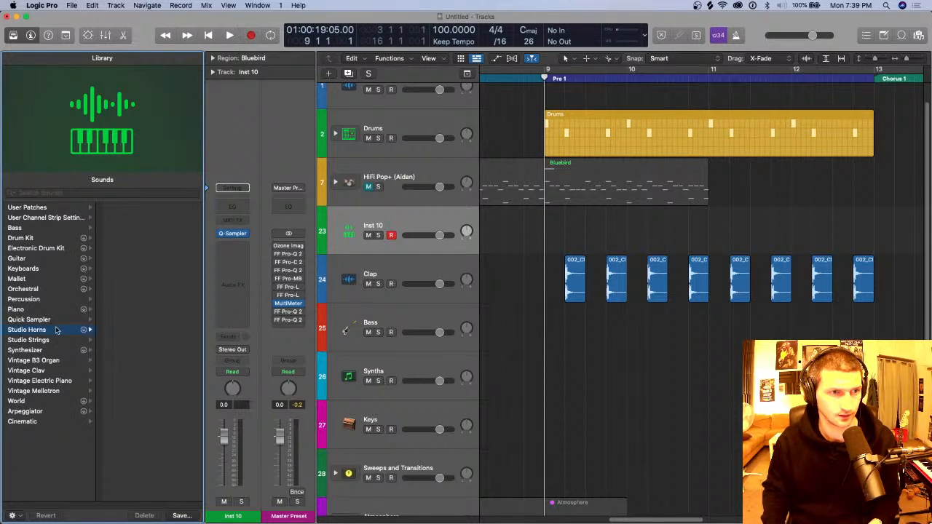
left_click(53, 340)
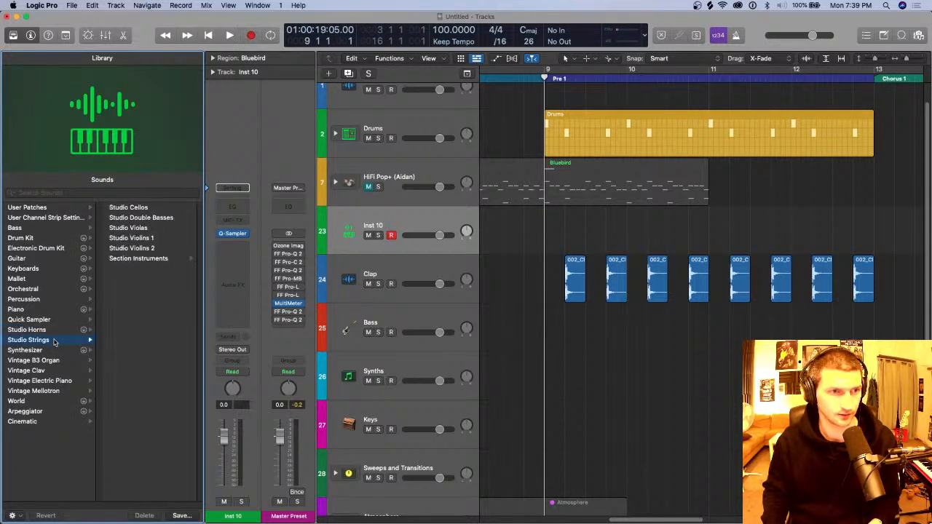
left_click(159, 230)
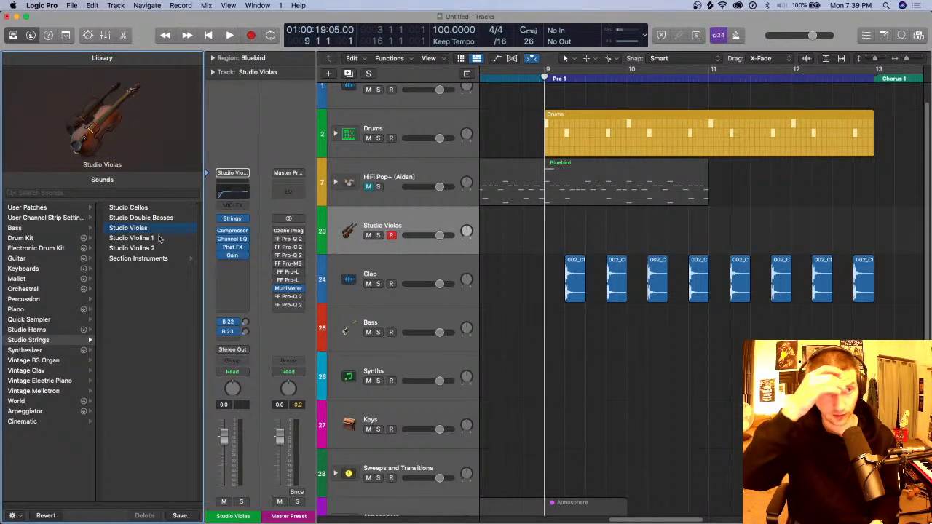
Step: Try the Attack control and raise Resonance slightly in the Studio Violas instrument, and close its window and the Library
left_click(233, 219)
left_click_drag(587, 146, 575, 213)
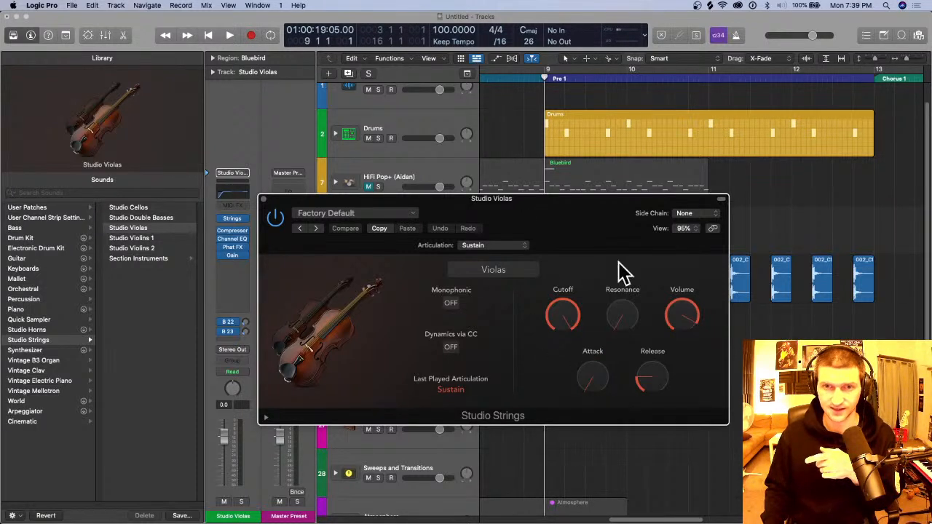
left_click_drag(626, 198, 567, 133)
mouse_move(533, 312)
left_mouse_down()
mouse_move(530, 284)
mouse_move(532, 317)
left_mouse_up()
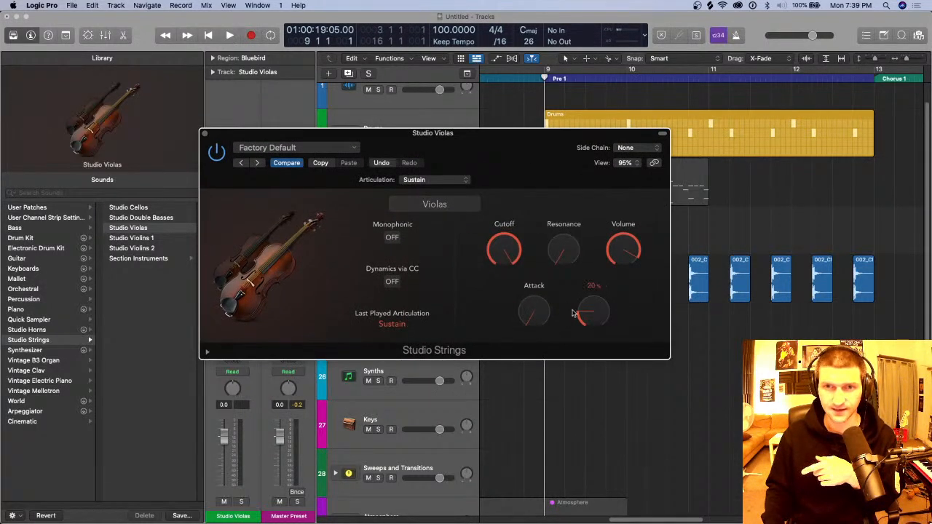
left_click_drag(562, 254, 560, 251)
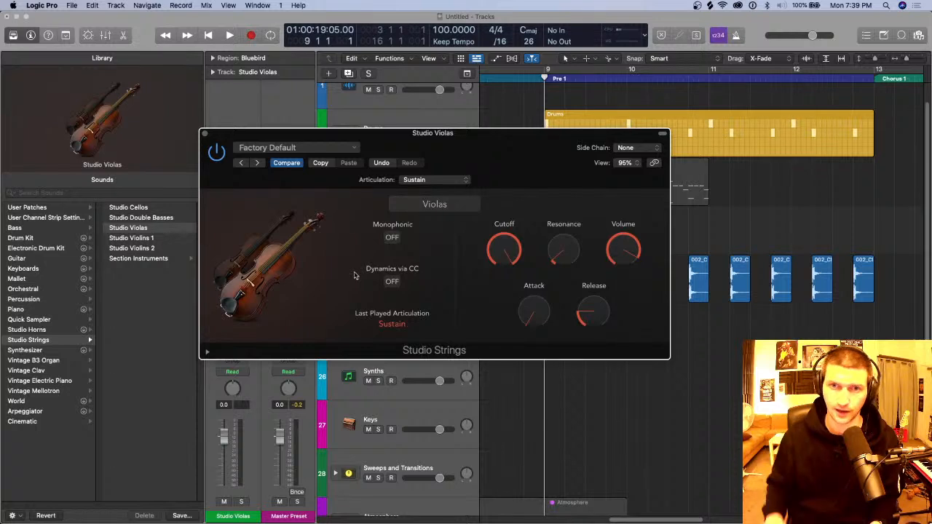
left_click(205, 133)
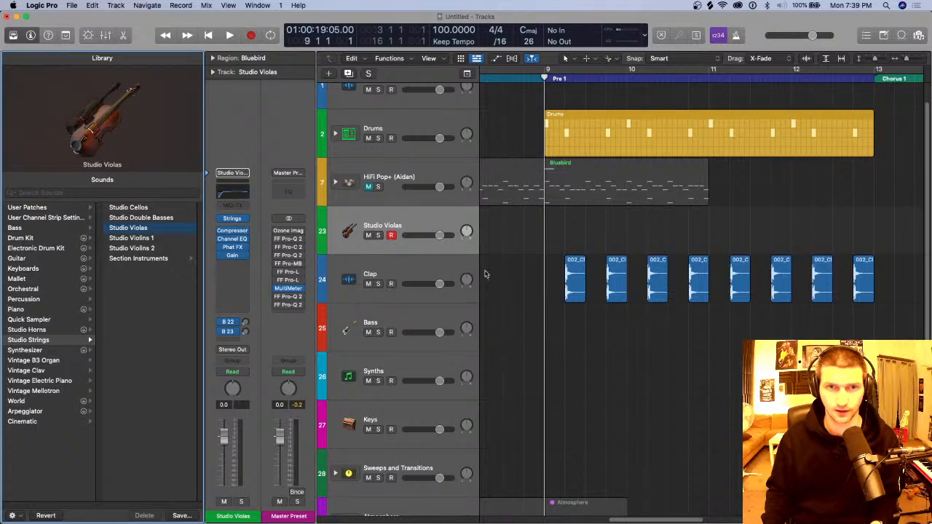
key("super+Left")
key("y")
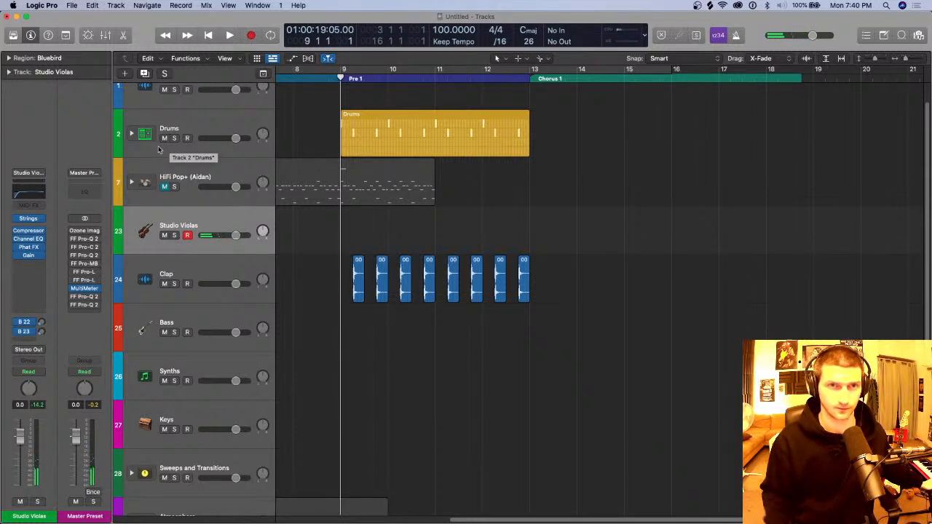
Step: Record a sustained chord part on Studio Violas across the Pre 1 section and open the region in the Piano Roll
key("r")
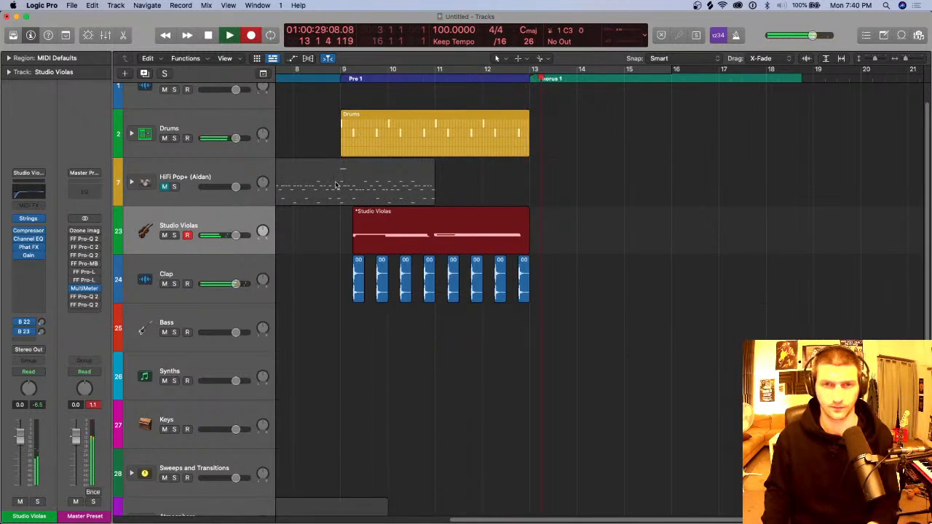
key("space")
double_click(373, 238)
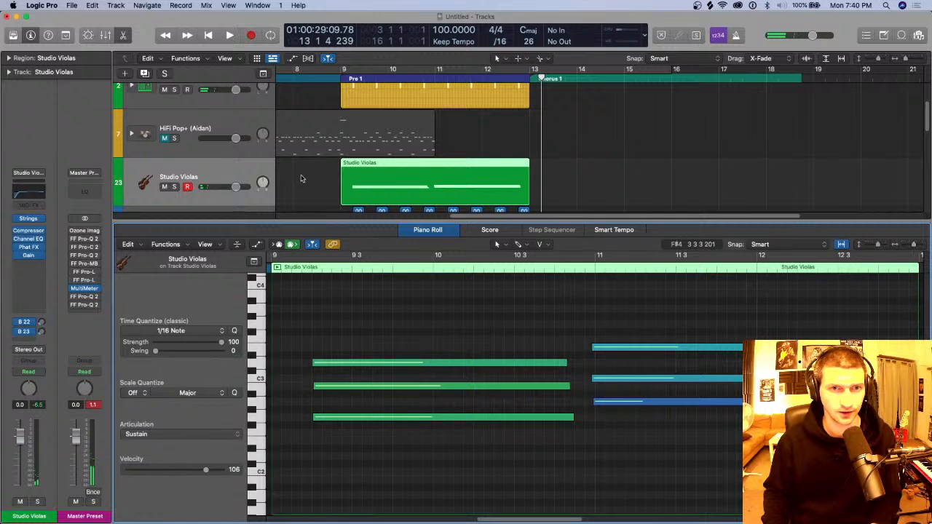
Step: Set the Studio Violas automation mode to Latch, open its Strings instrument window and move it clear of the tracks
left_click(35, 372)
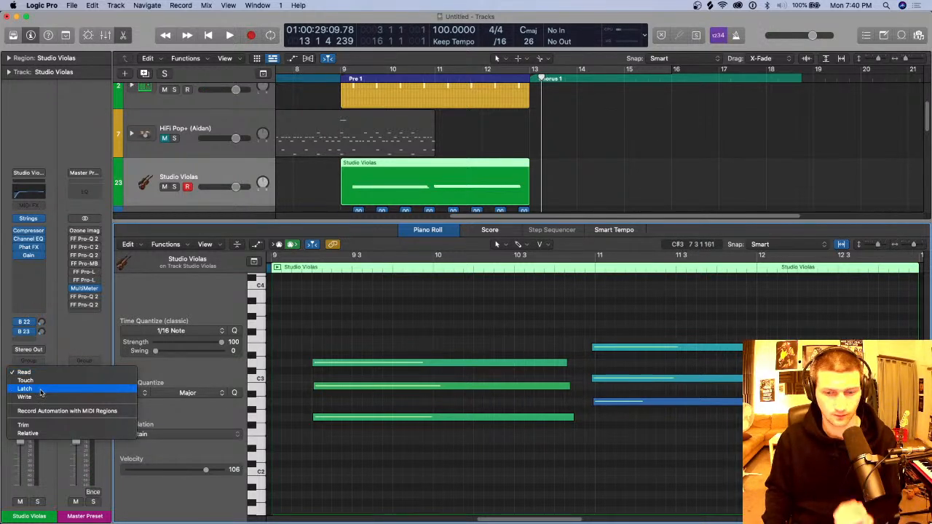
left_click(41, 389)
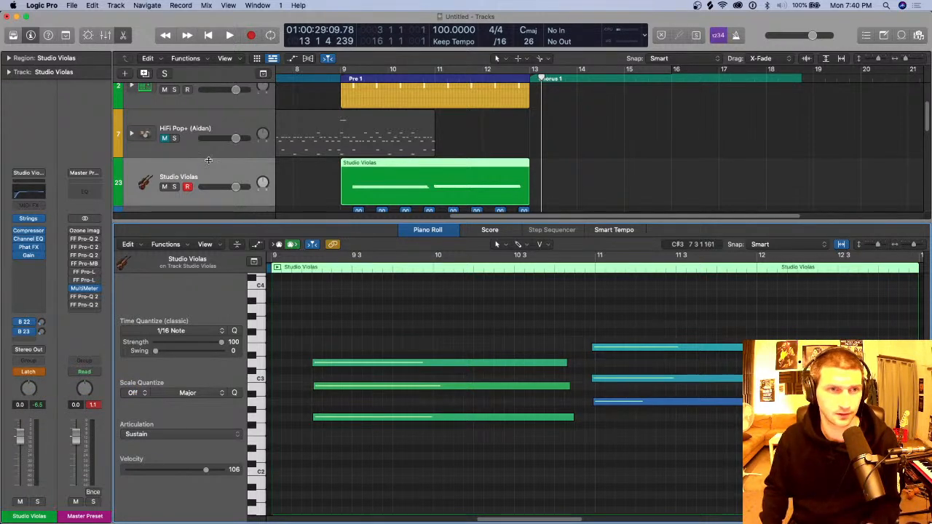
left_click(29, 220)
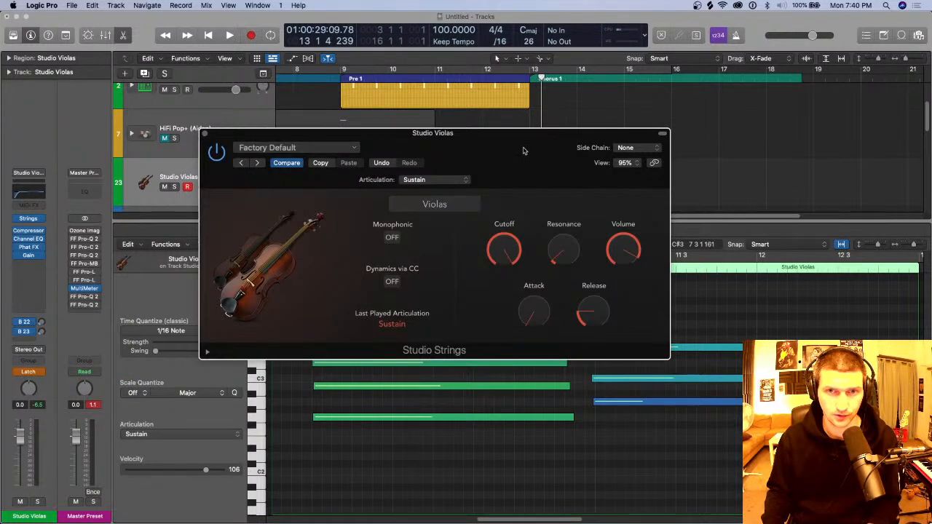
left_click_drag(522, 148, 579, 247)
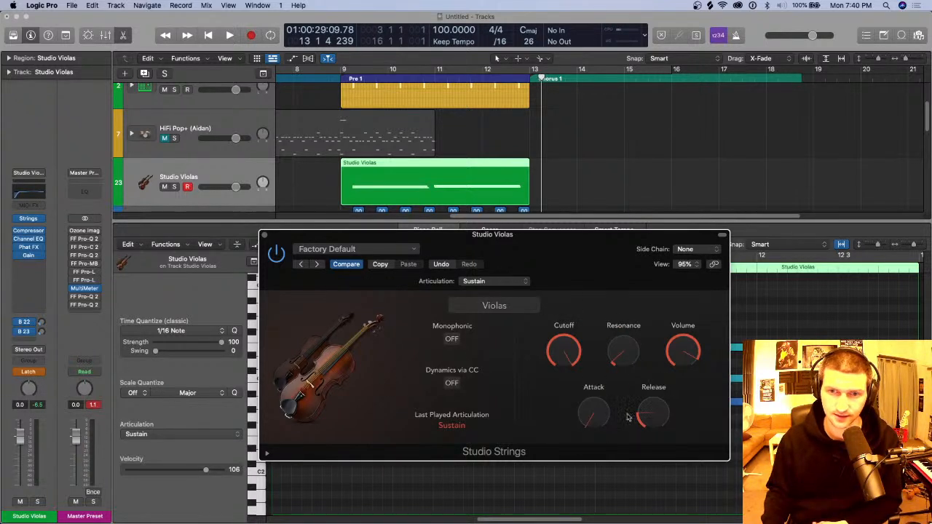
left_click_drag(610, 253, 609, 243)
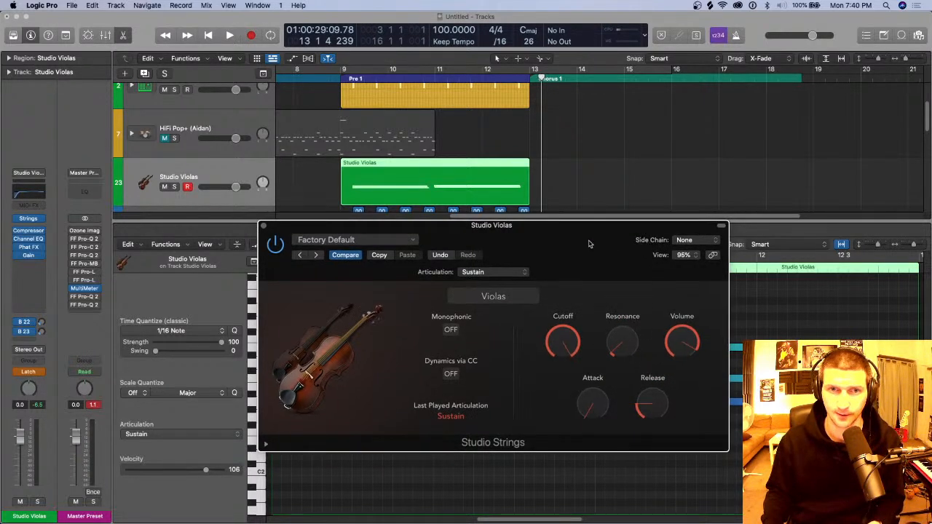
Step: Solo the Studio Violas track and start playback from the beginning of the Pre 1 section at bar 9
left_click(174, 187)
left_click(174, 187)
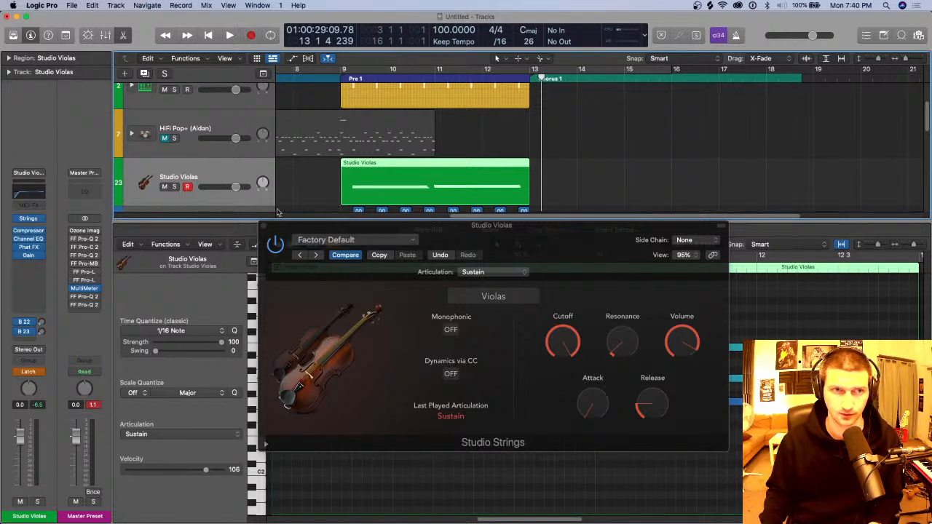
left_click(174, 187)
key("space")
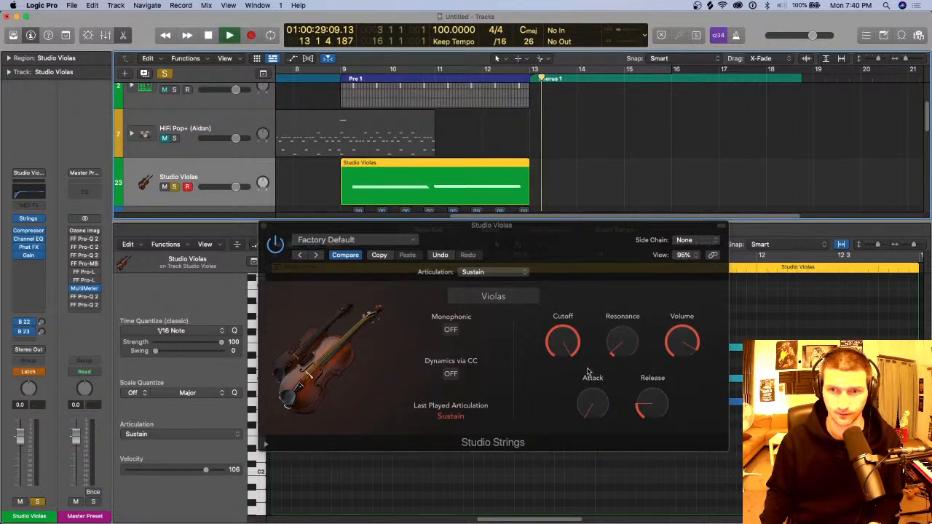
left_click(633, 349)
key("space")
key("c")
key("space")
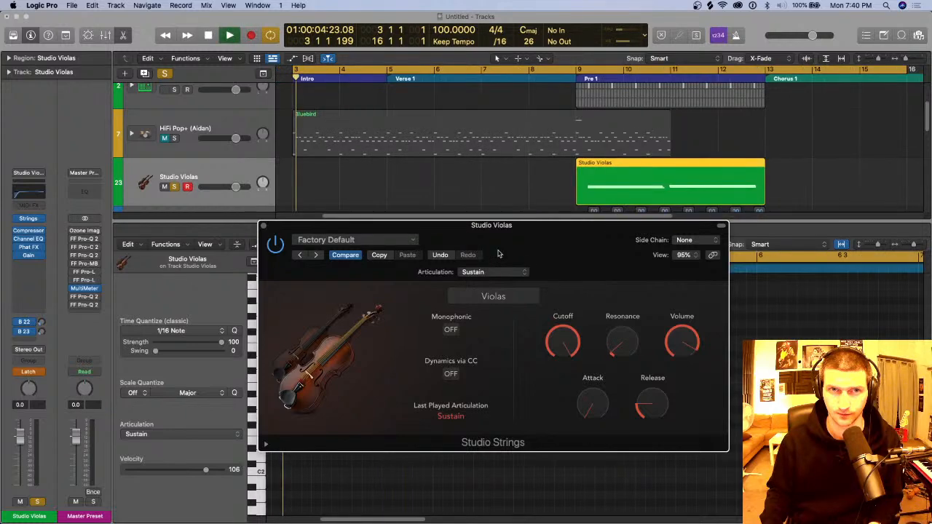
key("c")
scroll(562, 91, "down", 2)
left_click(571, 78)
mouse_move(631, 347)
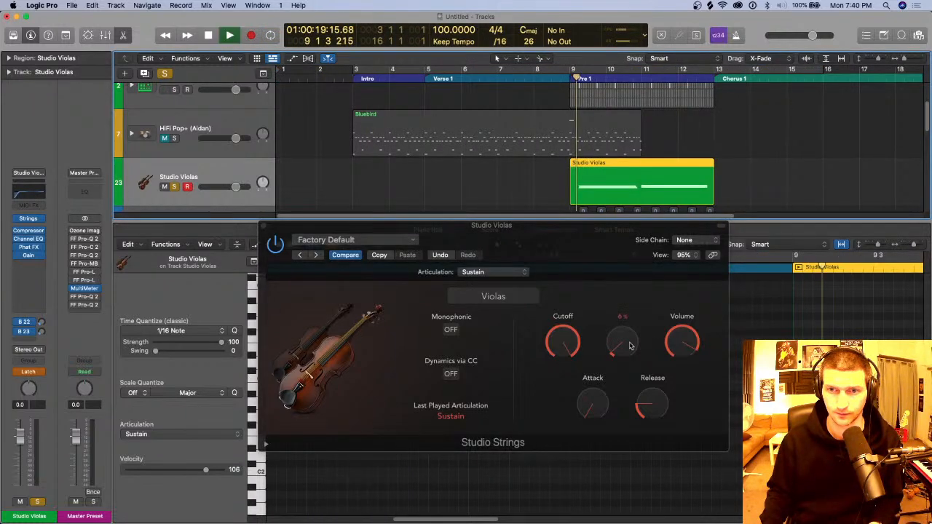
Step: Record automation by sweeping Resonance up and back down and lowering Cutoff during playback, stop and close the instrument window
mouse_move(627, 341)
left_mouse_down()
mouse_move(626, 273)
mouse_move(625, 325)
left_mouse_up()
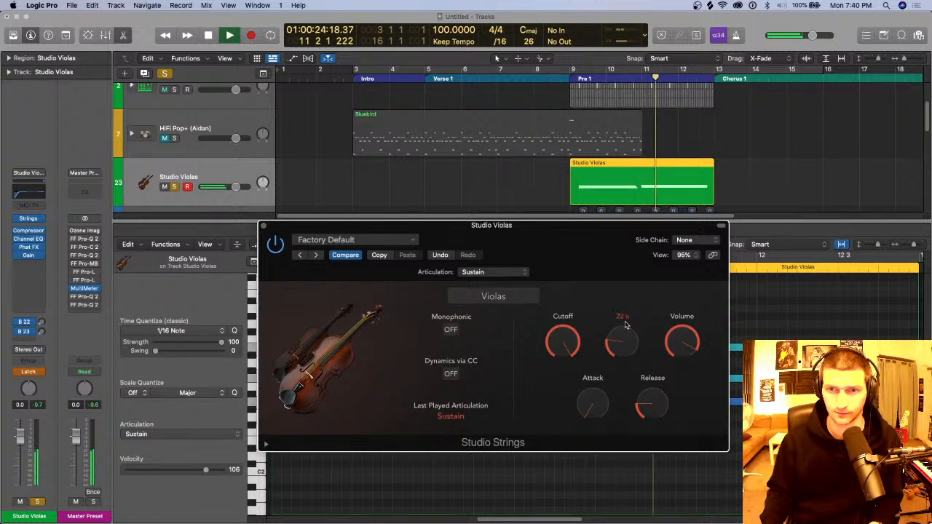
left_click_drag(626, 325, 624, 343)
left_click_drag(562, 349, 560, 372)
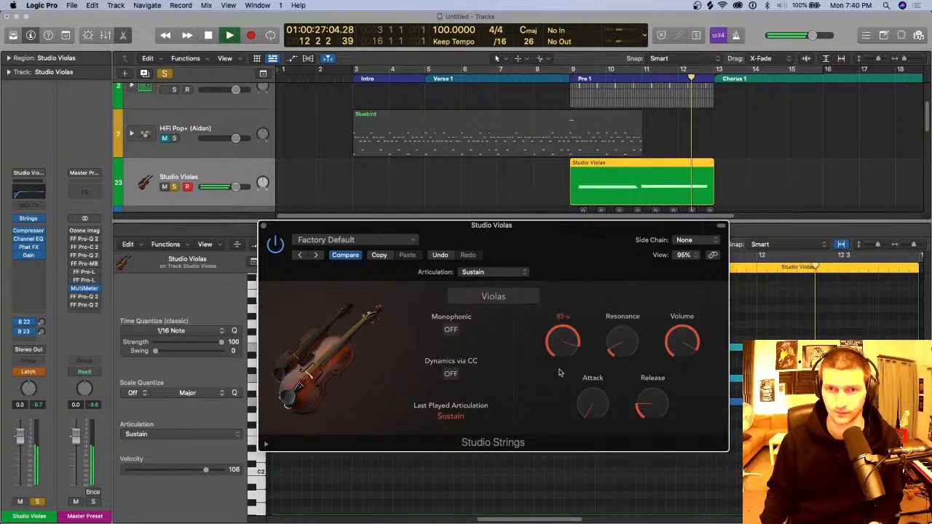
key("space")
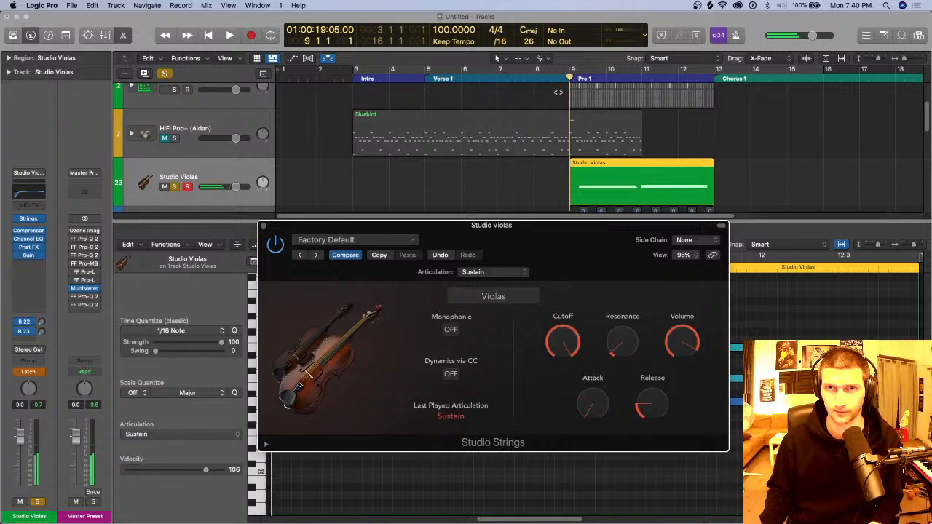
left_click(263, 226)
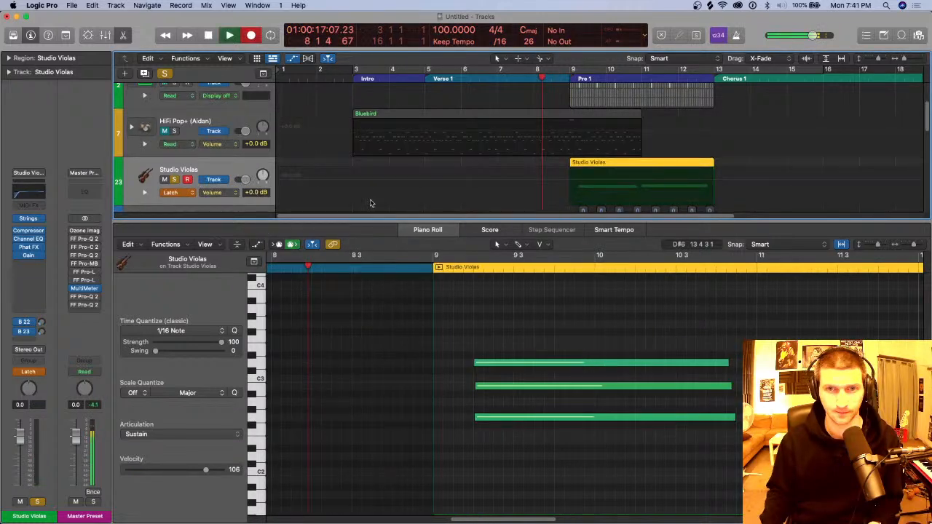
Step: Close the Piano Roll with track automation shown, and set the Studio Violas automation mode back to Read
key("space")
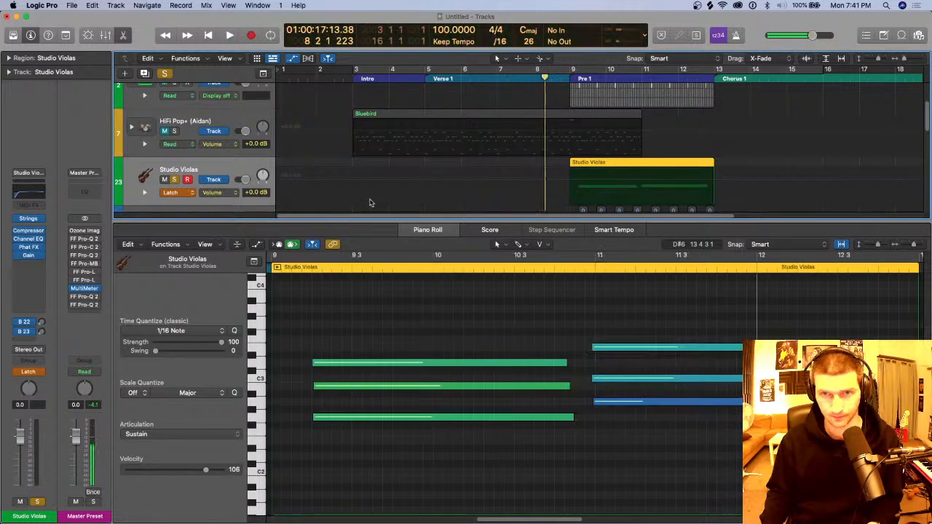
key("p")
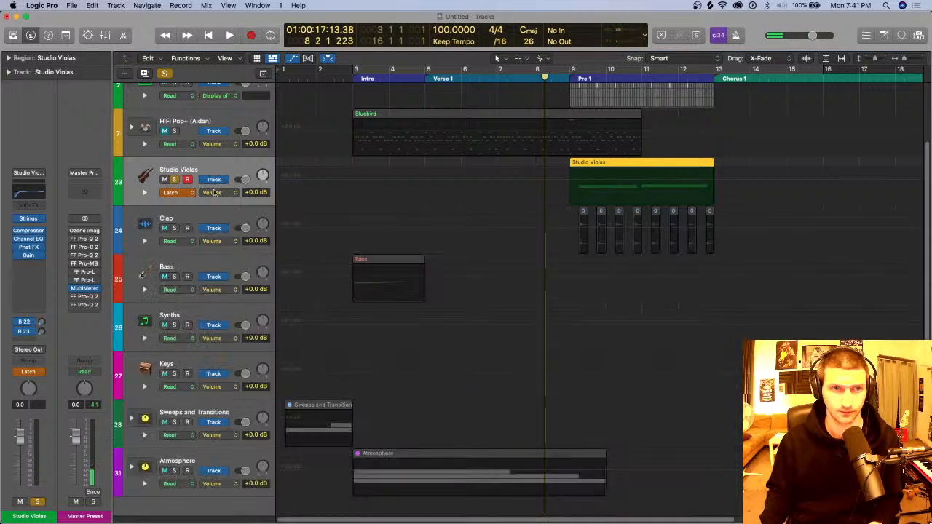
left_click(37, 372)
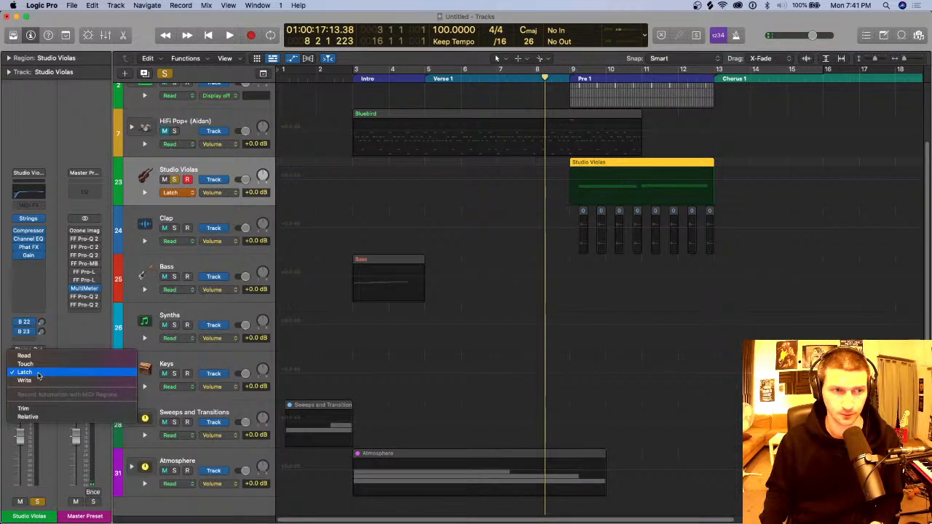
left_click(24, 355)
Step: Display the Strings Resonance automation curve on the Studio Violas track and place the playhead at bar 9
left_click(212, 192)
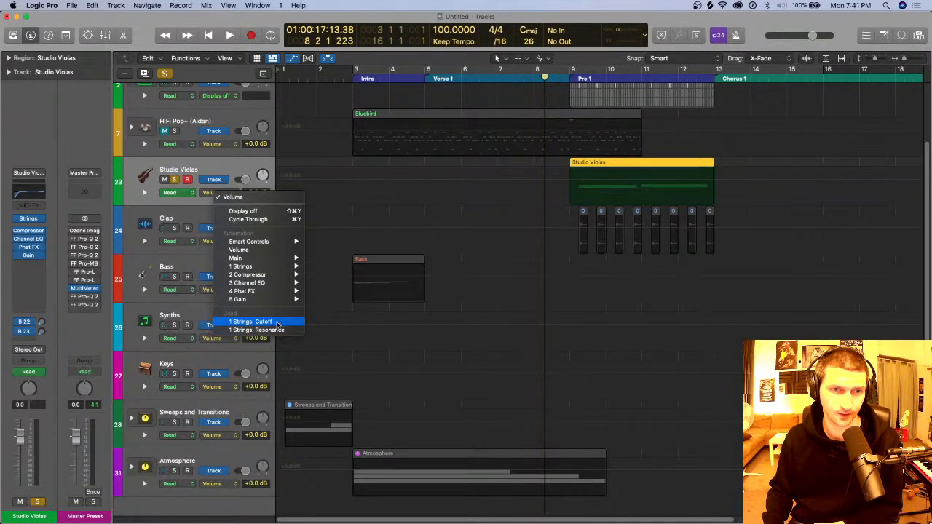
left_click(279, 329)
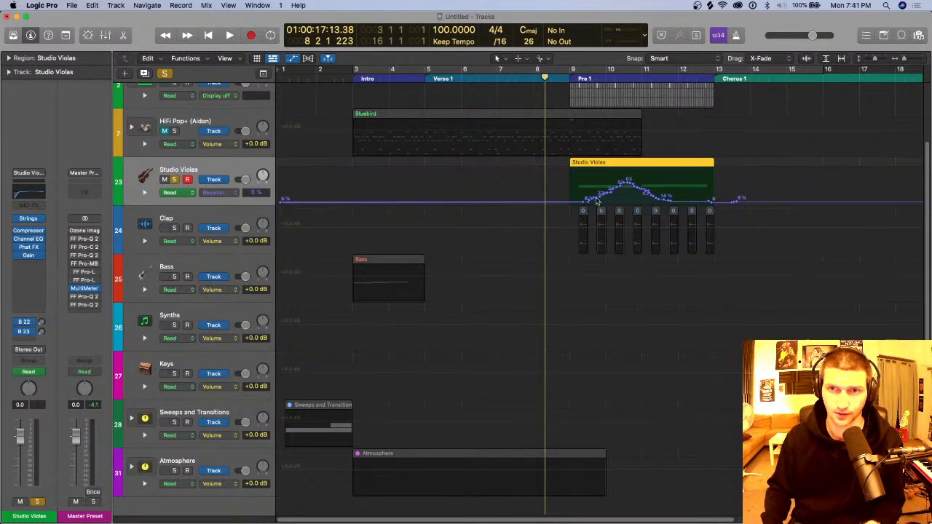
scroll(557, 150, "right", 3)
mouse_move(510, 78)
left_mouse_down()
mouse_move(556, 79)
mouse_move(499, 80)
mouse_move(513, 92)
left_mouse_up()
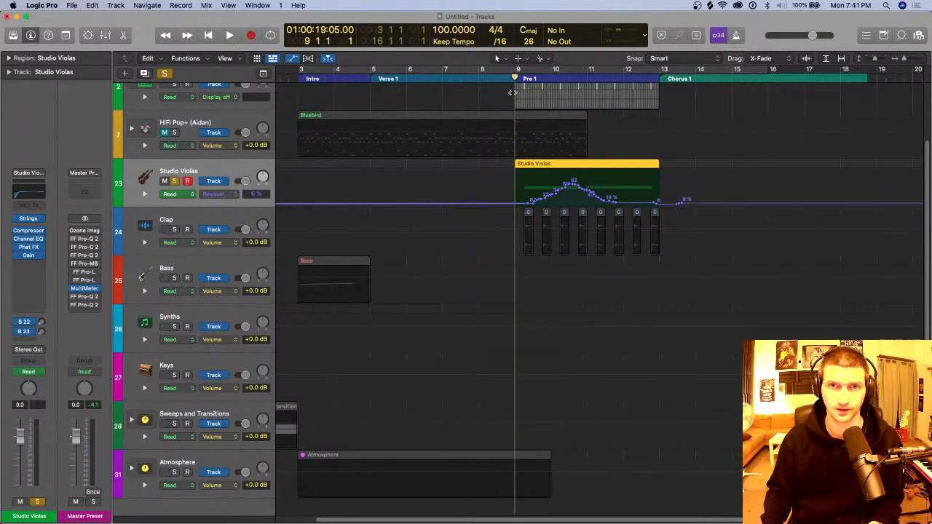
scroll(512, 95, "right", 6)
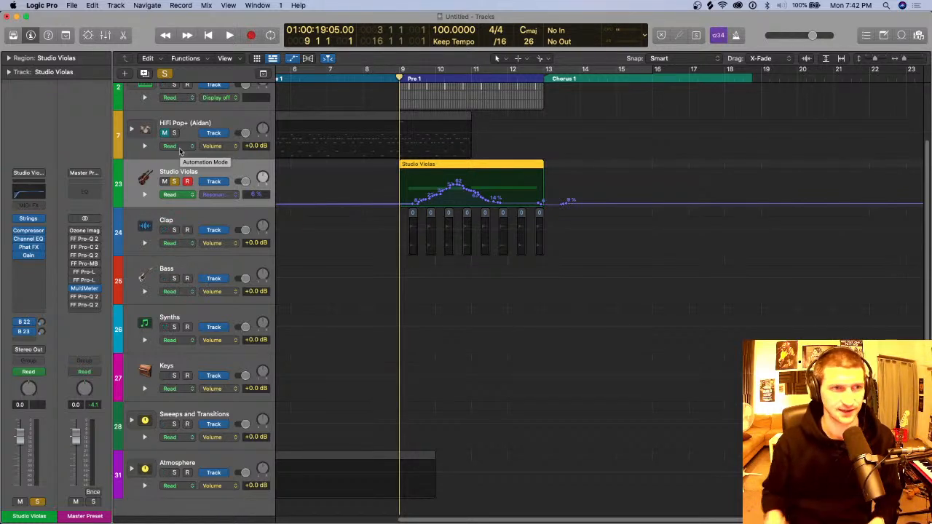
Step: Hide track automation and replace the Studio Violas sound with Steinway Grand Piano from the Piano library category, closing the Library
key("a")
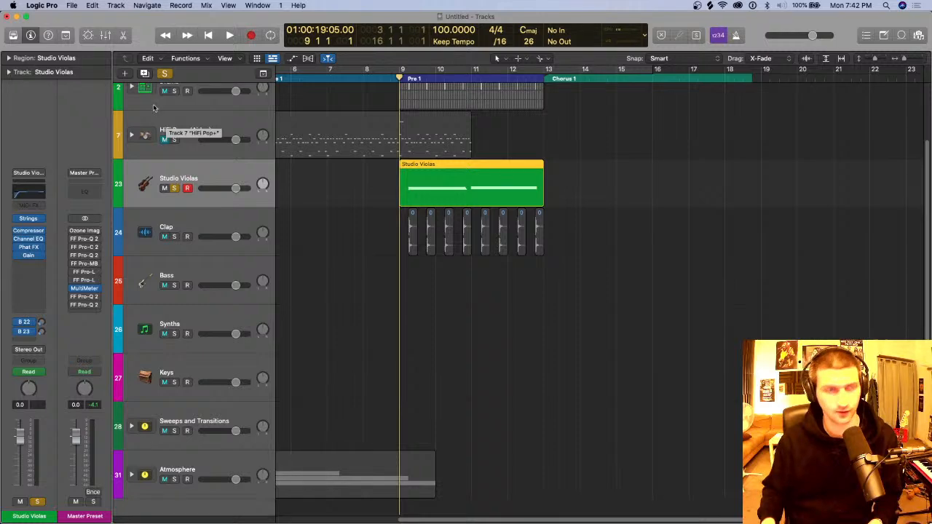
left_click(120, 4)
left_click(119, 4)
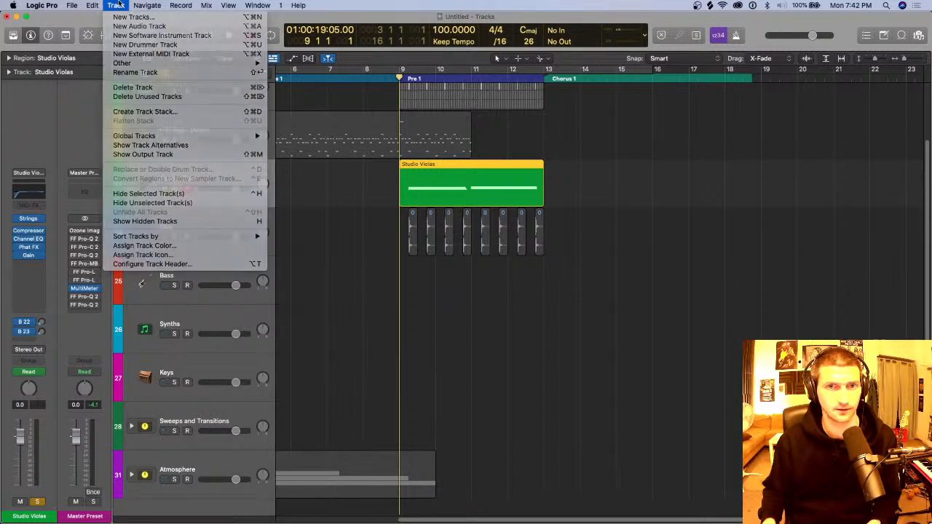
key("y")
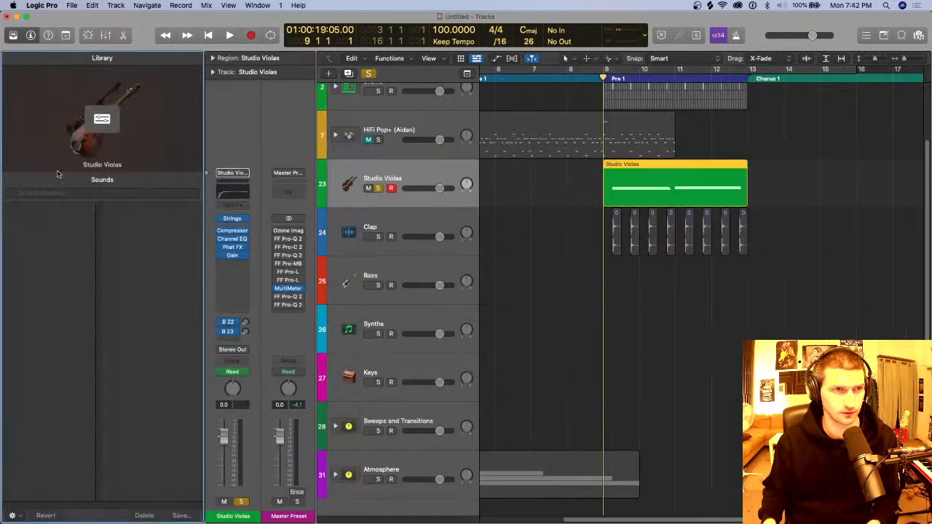
left_click(65, 309)
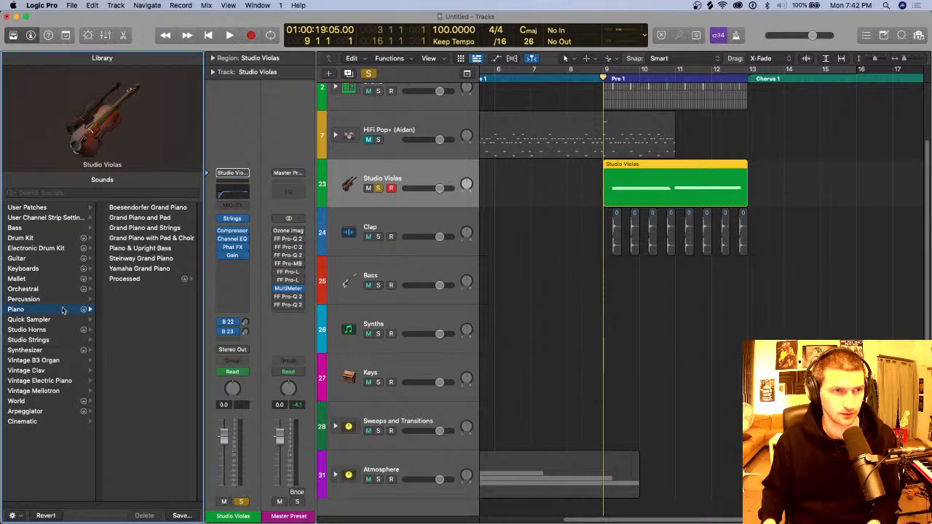
left_click(160, 258)
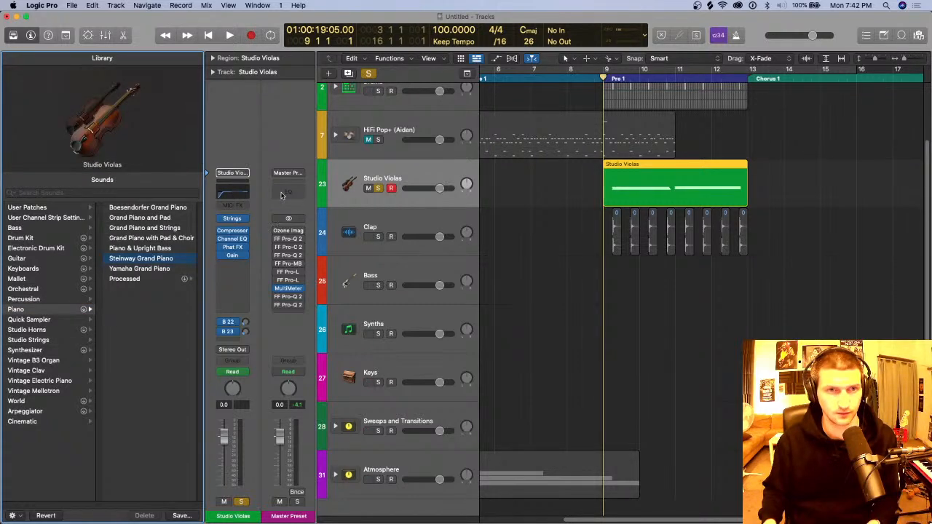
key("y")
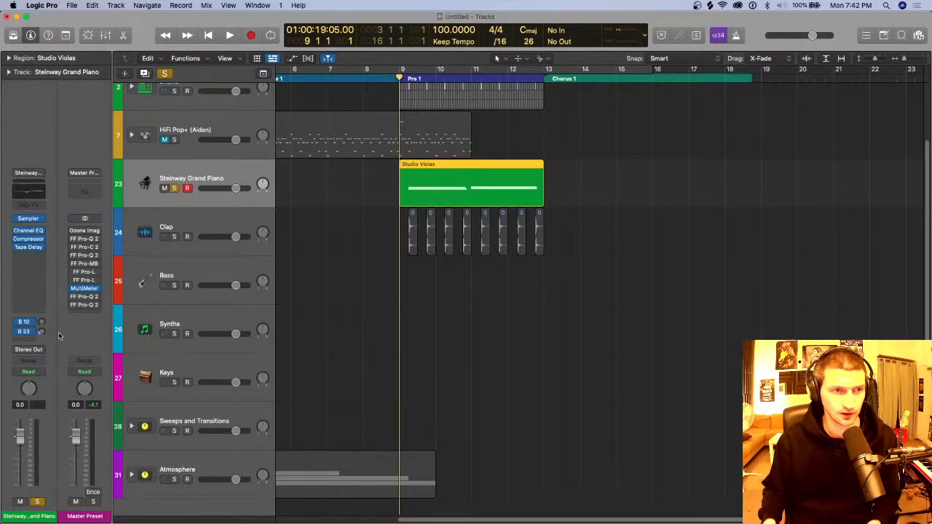
Step: Insert a Space Designer reverb after Tape Delay on the Steinway Grand Piano channel, browse its presets and close its window
left_click(42, 332)
left_click_drag(44, 332, 42, 334)
left_click(40, 313)
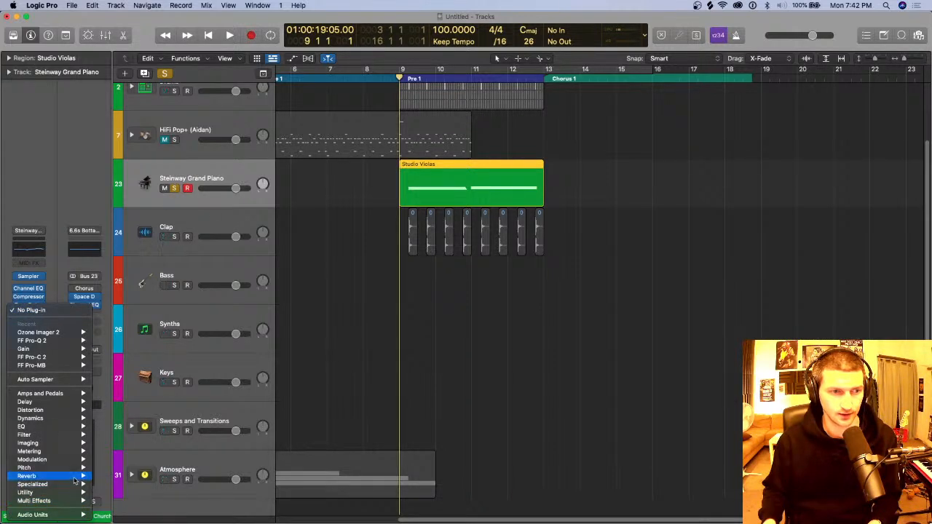
mouse_move(76, 478)
mouse_move(152, 502)
left_click(193, 501)
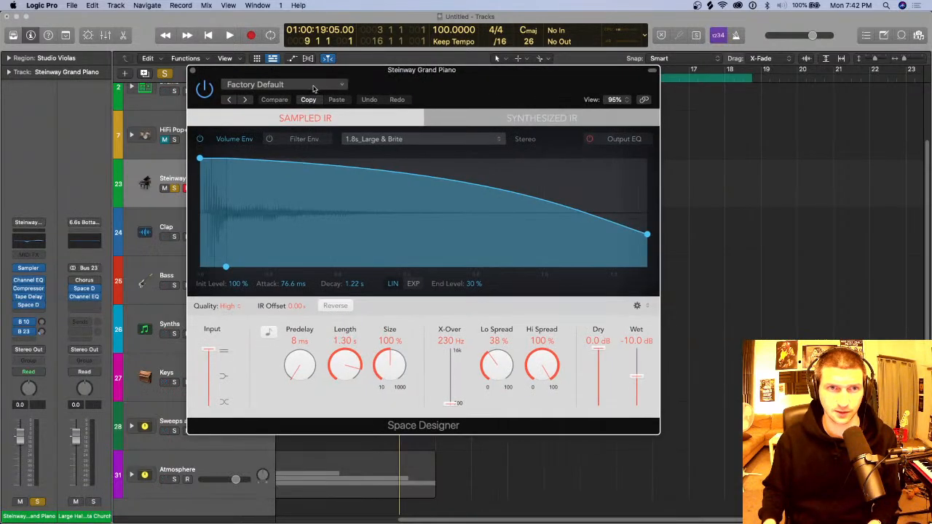
left_click(313, 88)
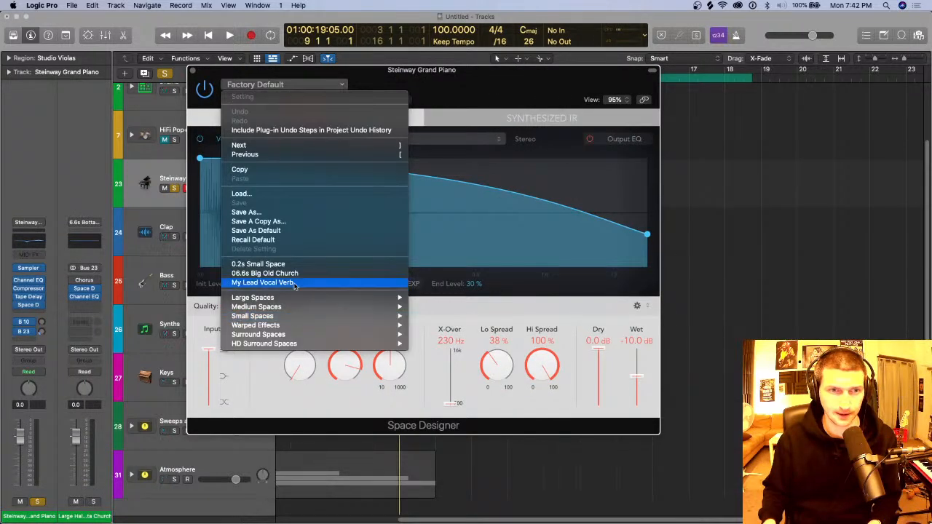
mouse_move(352, 297)
left_click(396, 408)
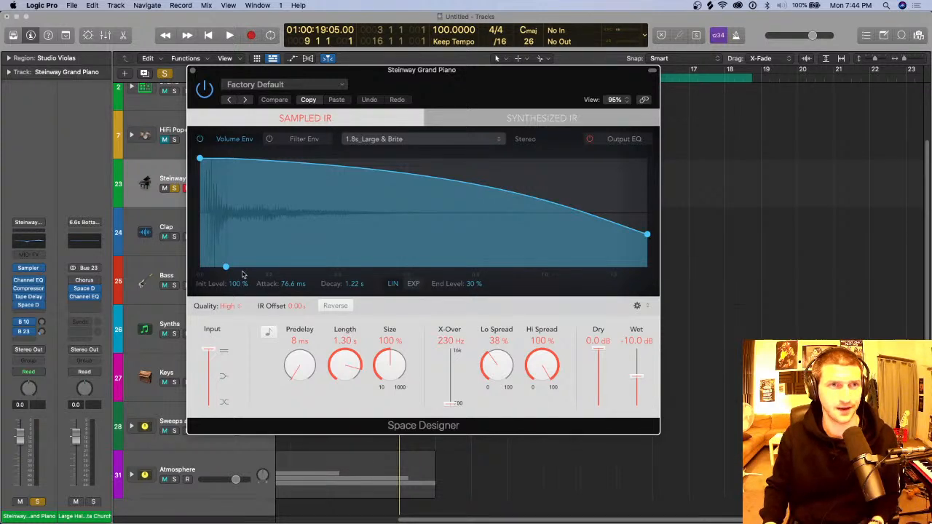
left_click(193, 71)
Step: Turn off solo on the Steinway Grand Piano track and return the playhead to the start of the project
scroll(288, 168, "left", 5)
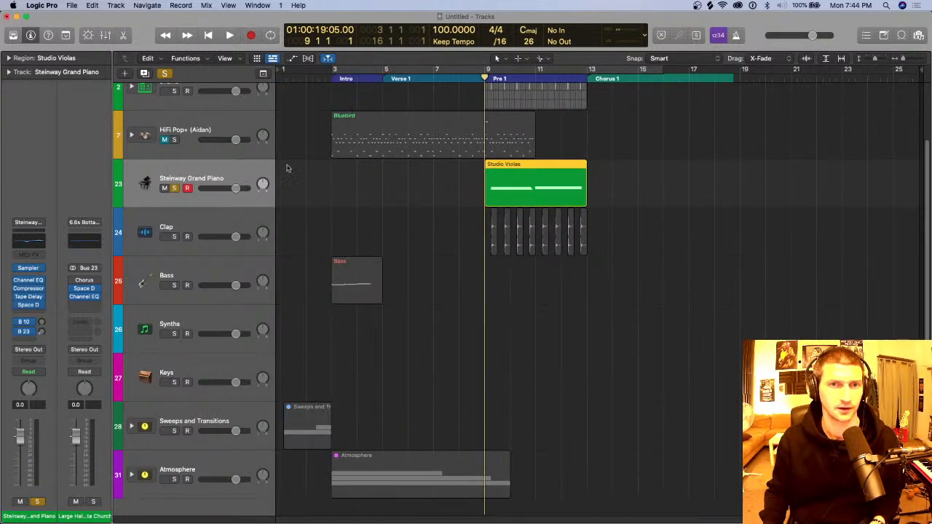
left_click(173, 188)
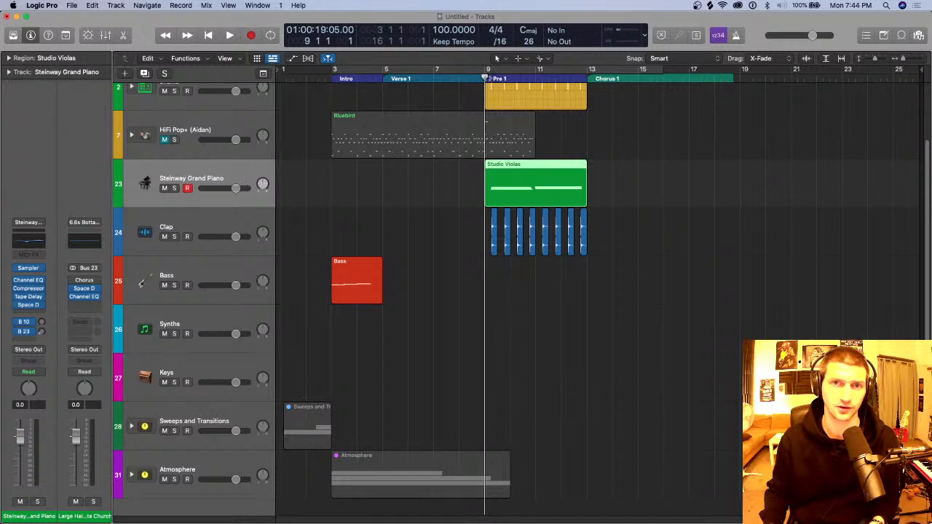
left_click(511, 73)
key("Return")
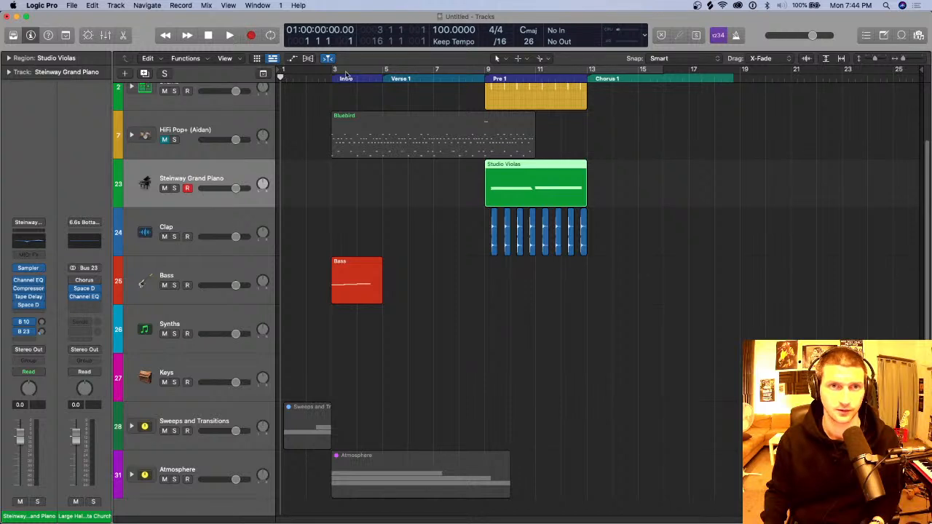
Step: Create a cycle range starting at bar 3, extend it to bar 11 and start playback
left_click_drag(333, 74, 437, 71)
left_click(447, 71)
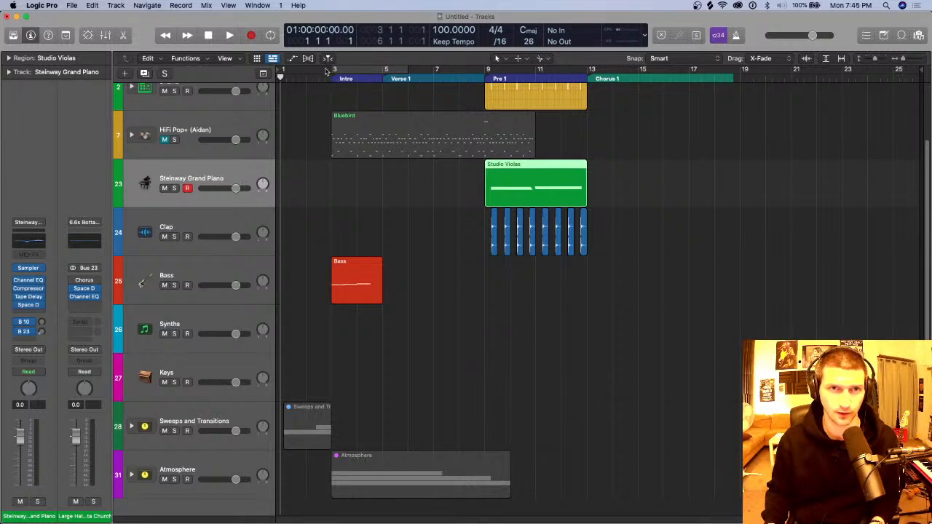
left_click_drag(331, 71, 478, 68)
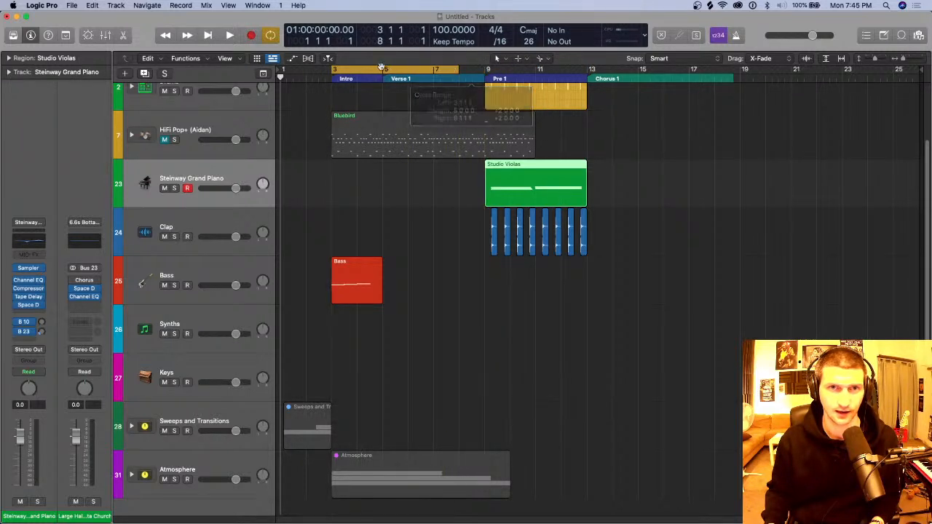
left_click_drag(384, 69, 521, 74)
left_click_drag(520, 73, 520, 73)
key("space")
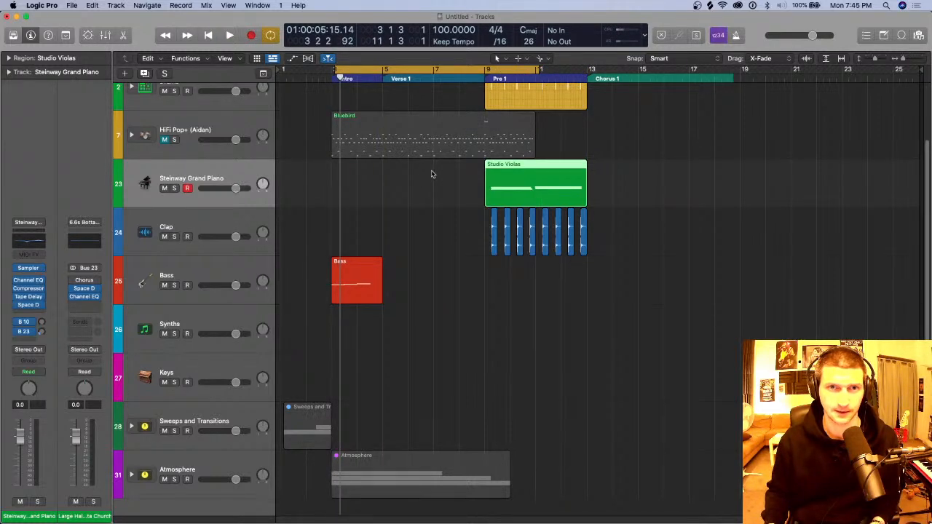
Step: Set the cycle range to bars 3 through 9, play it briefly and turn cycle mode off
key("c")
left_click_drag(335, 70, 472, 70)
key("space")
key("space")
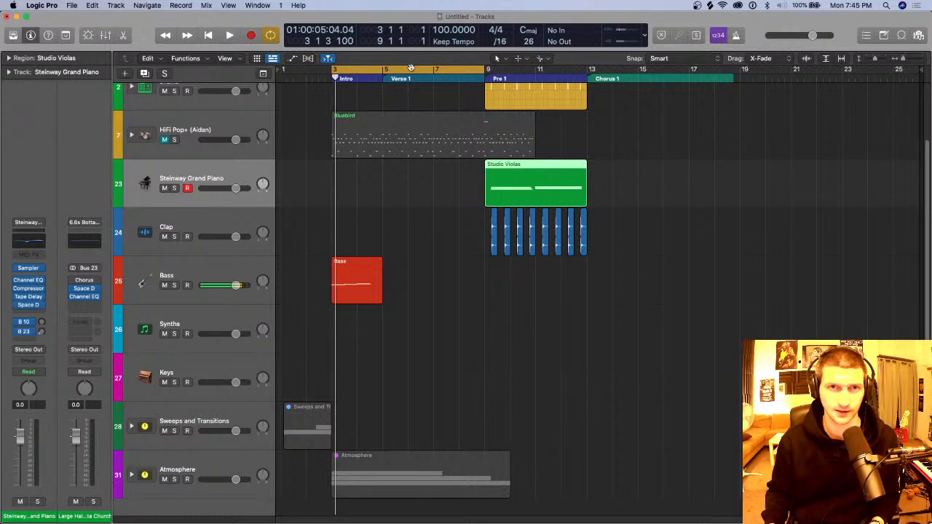
left_click(413, 70)
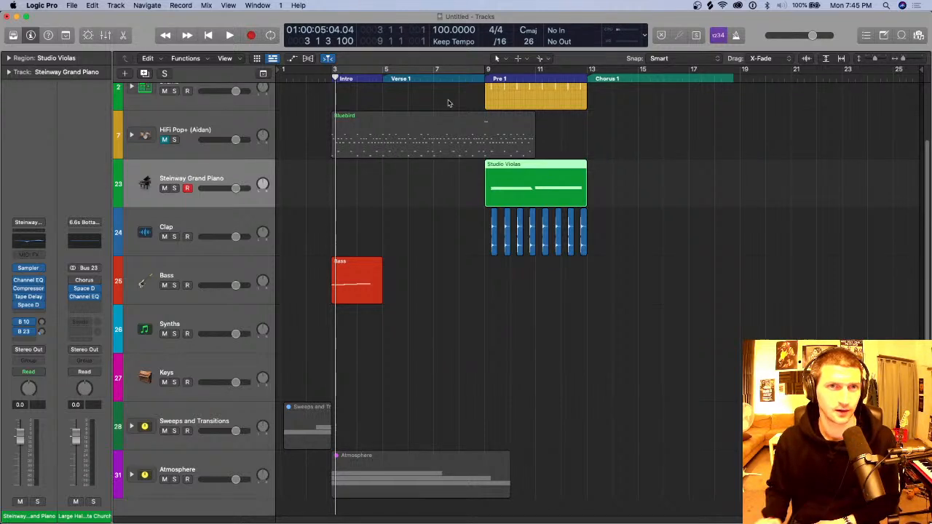
Step: Open the Key Commands editor to examine the shortcut assignments and close it
left_click(69, 6)
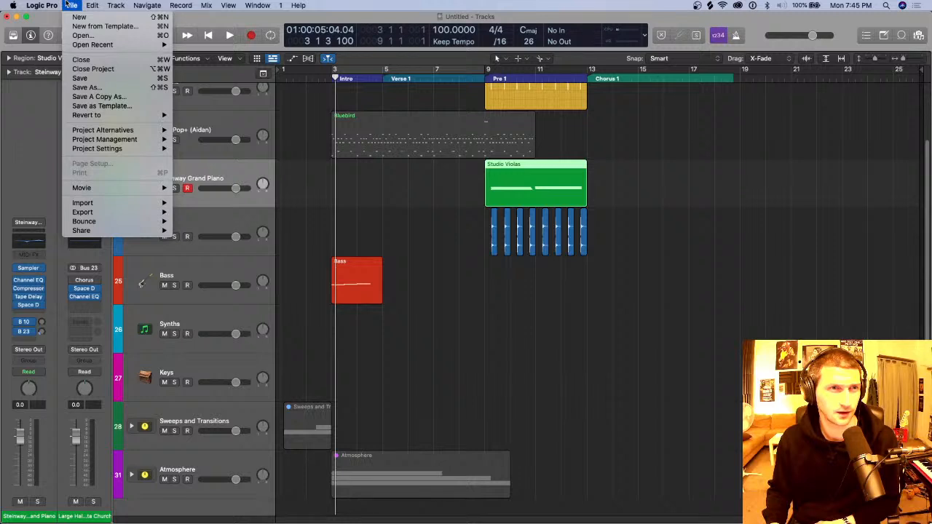
mouse_move(131, 45)
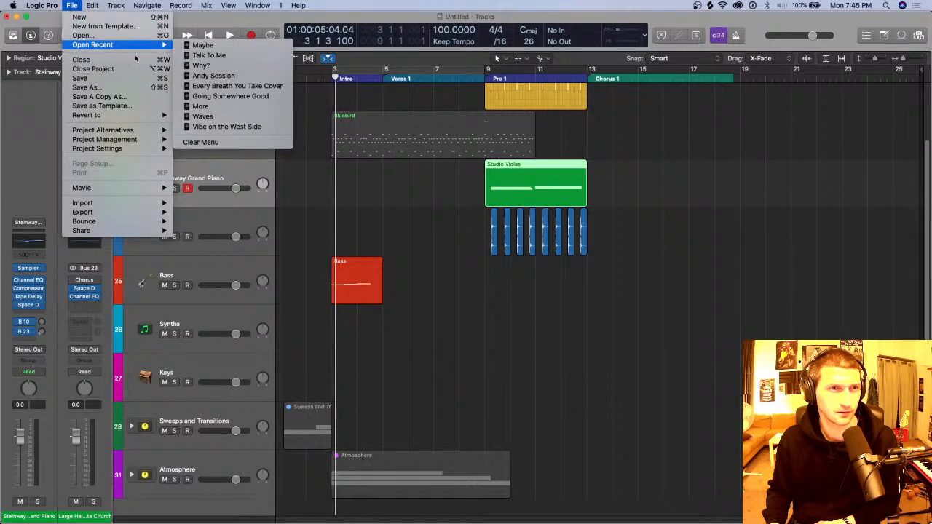
mouse_move(128, 149)
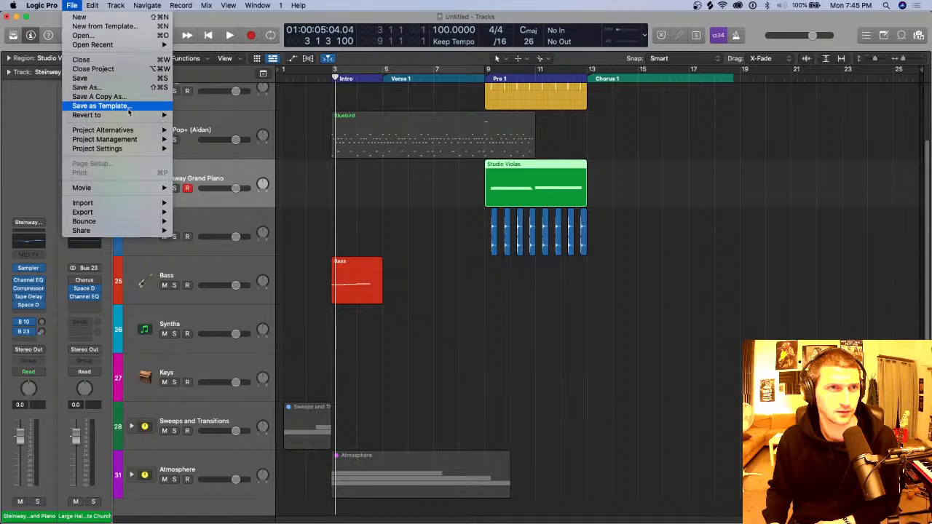
mouse_move(44, 6)
mouse_move(46, 52)
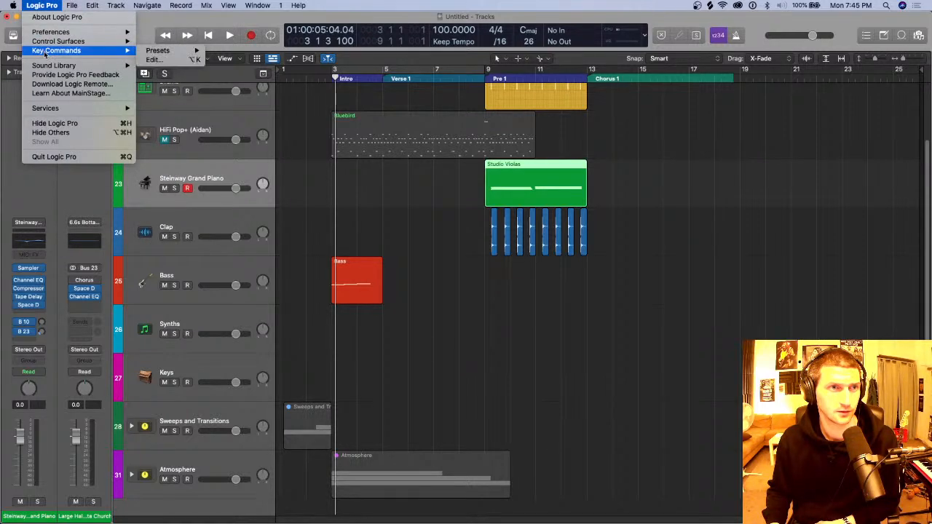
left_click(160, 62)
left_click(45, 5)
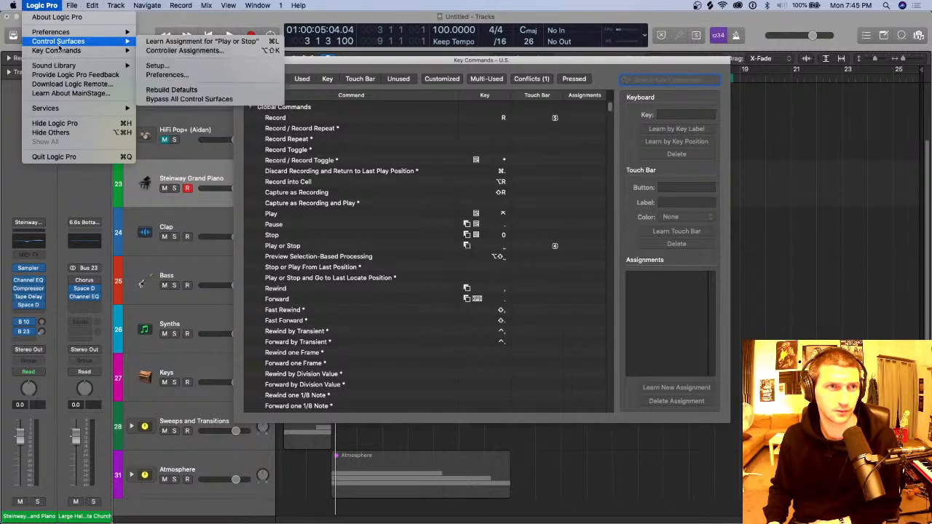
mouse_move(62, 51)
left_click(489, 62)
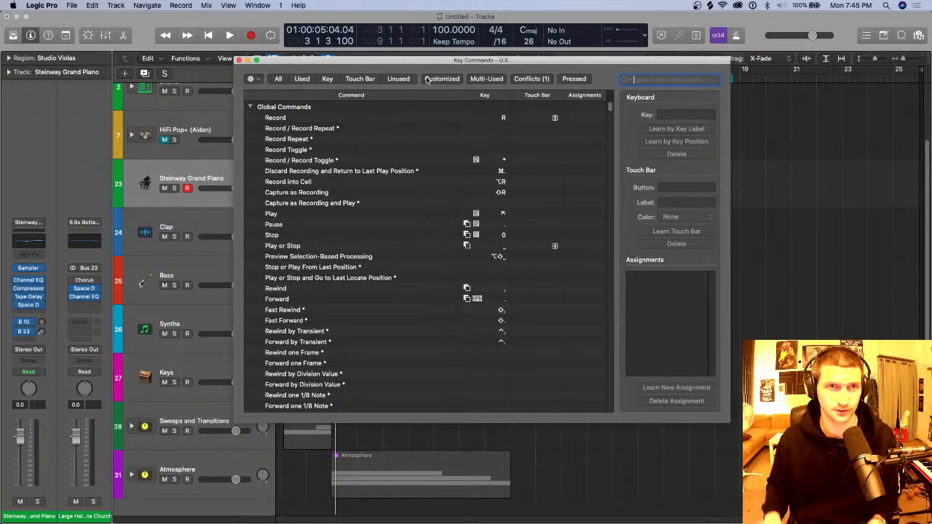
left_click(240, 61)
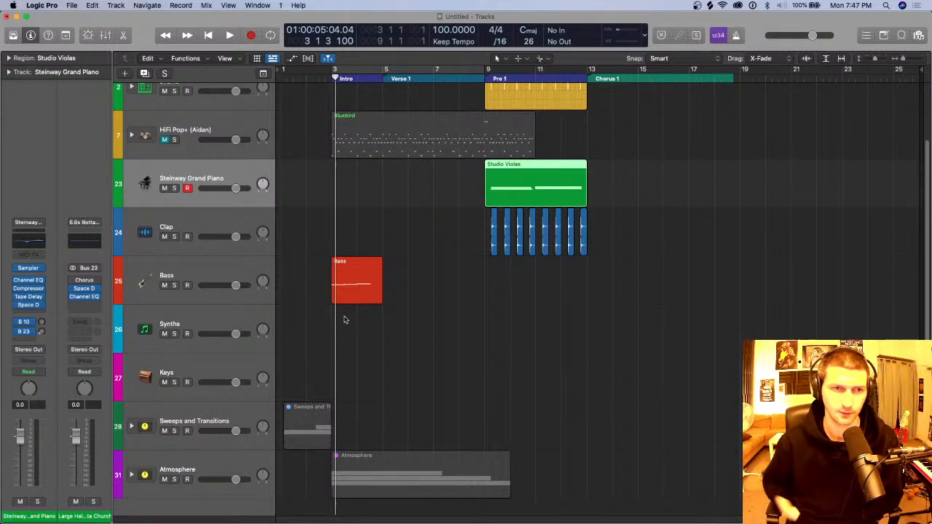
Step: Rename the Synths track as Vocal
double_click(201, 322)
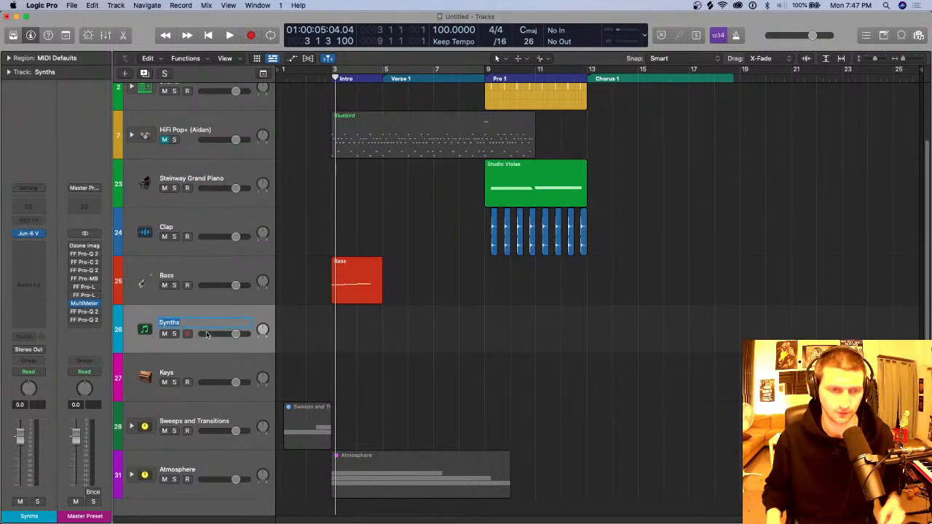
type("Vocal")
key("Return")
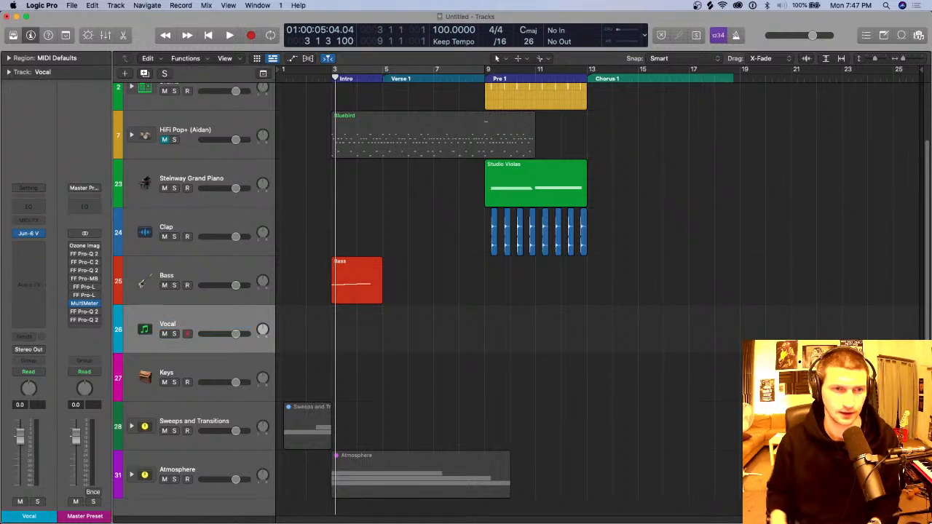
Step: Lower the Vocal track's volume to about -6.2 dB and reset it to 0 dB
left_click_drag(235, 333, 223, 334)
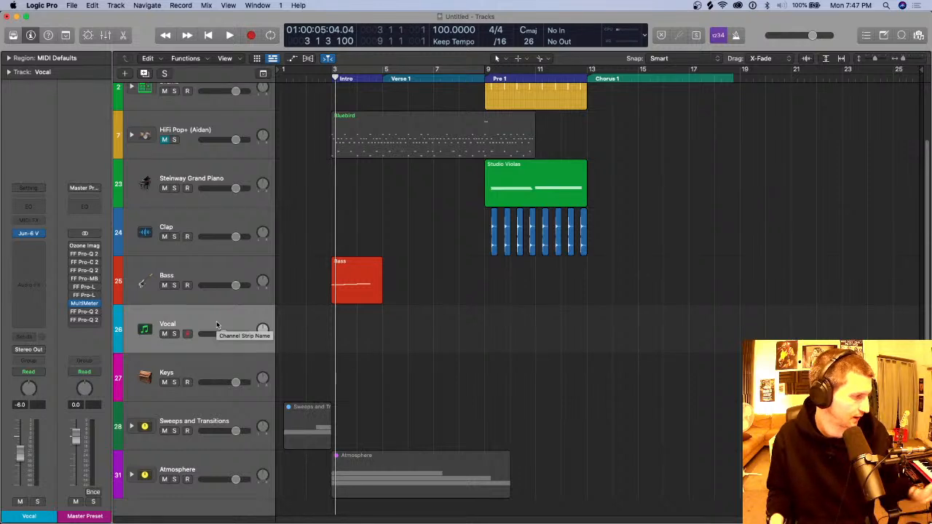
double_click(224, 333)
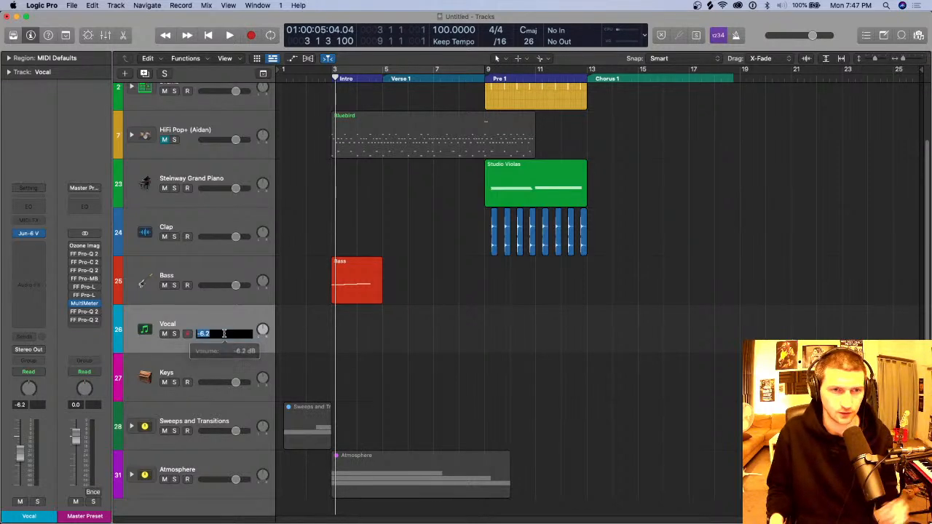
type("0")
key("Return")
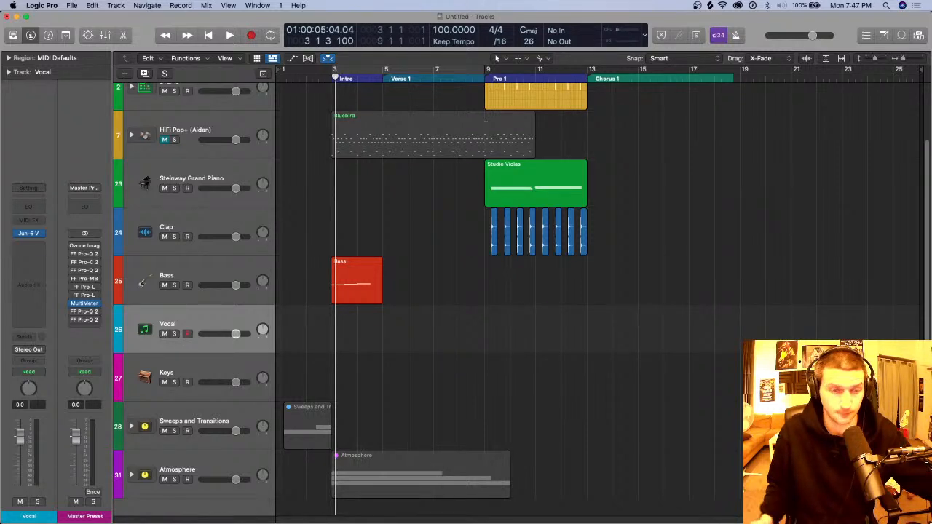
key("super+Tab")
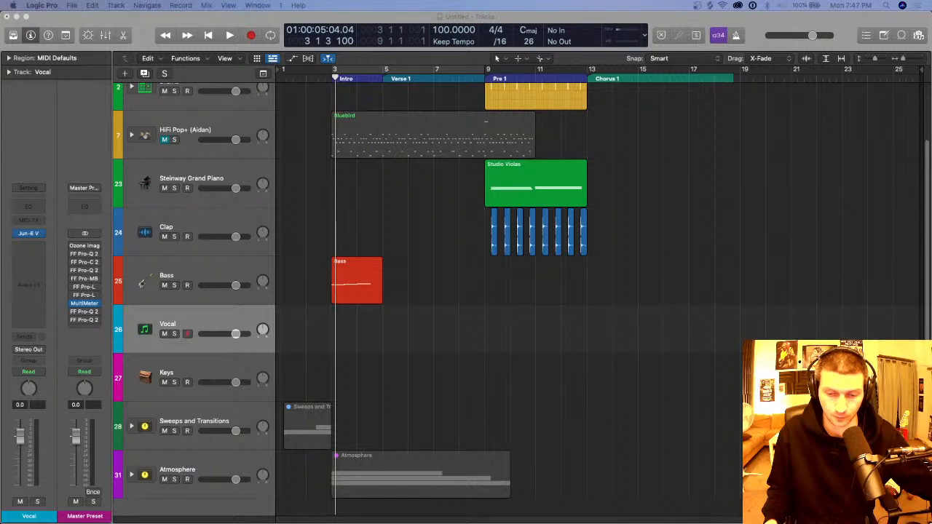
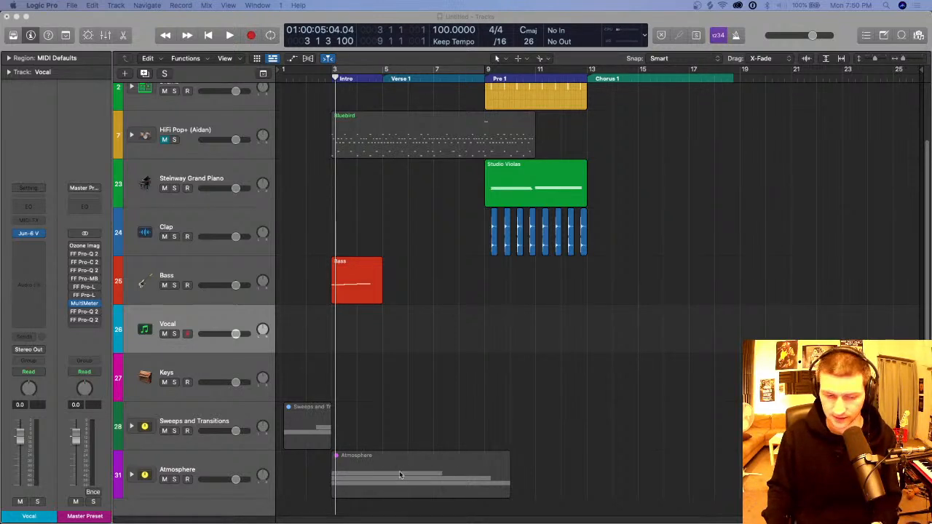
Step: Open the Bass region in the Piano Roll and display its region automation lane set to Sustain
left_click(262, 277)
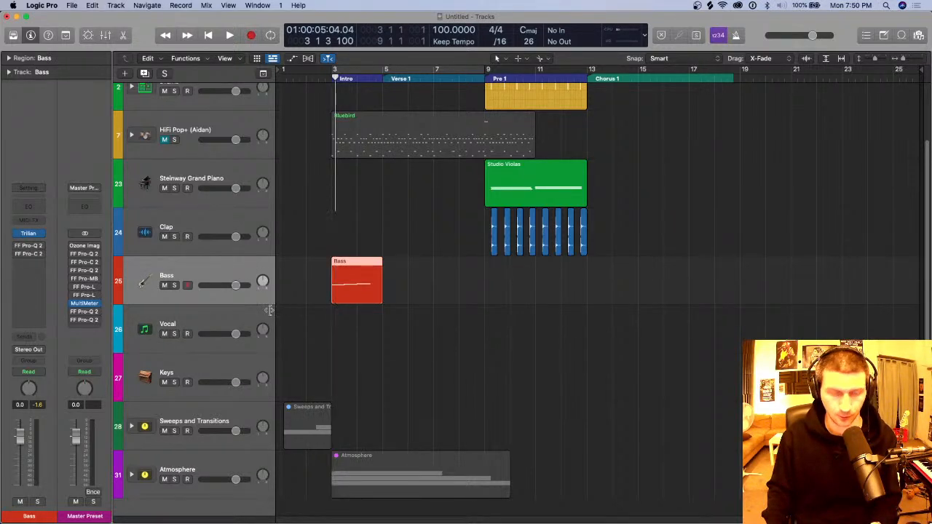
key("p")
left_click_drag(414, 221, 389, 135)
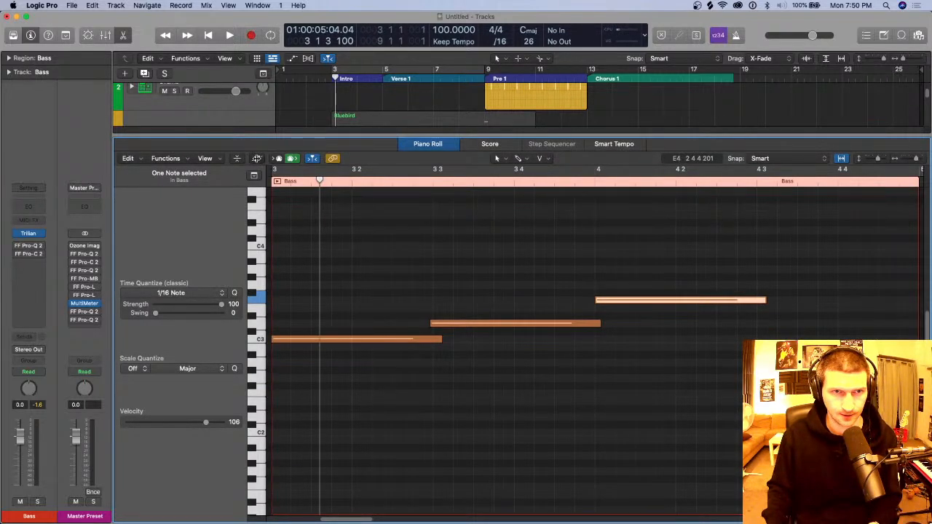
left_click(256, 159)
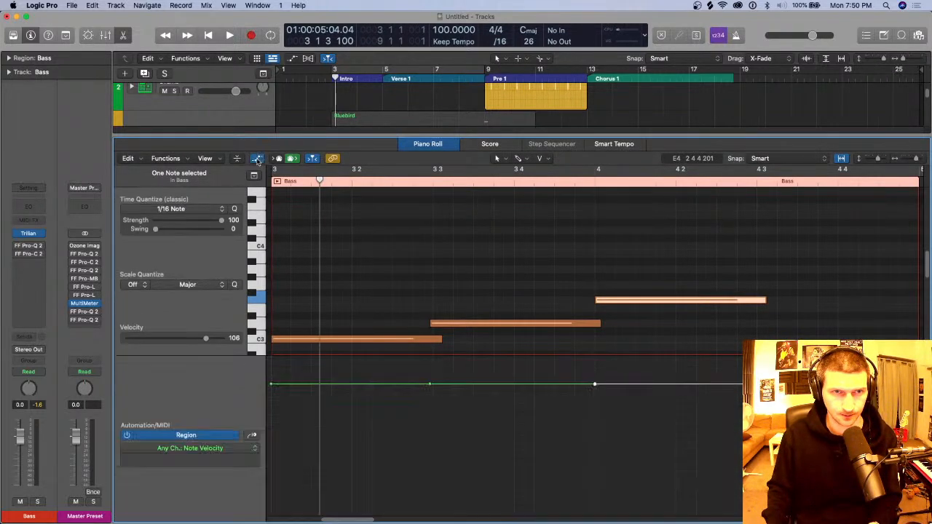
left_click(197, 450)
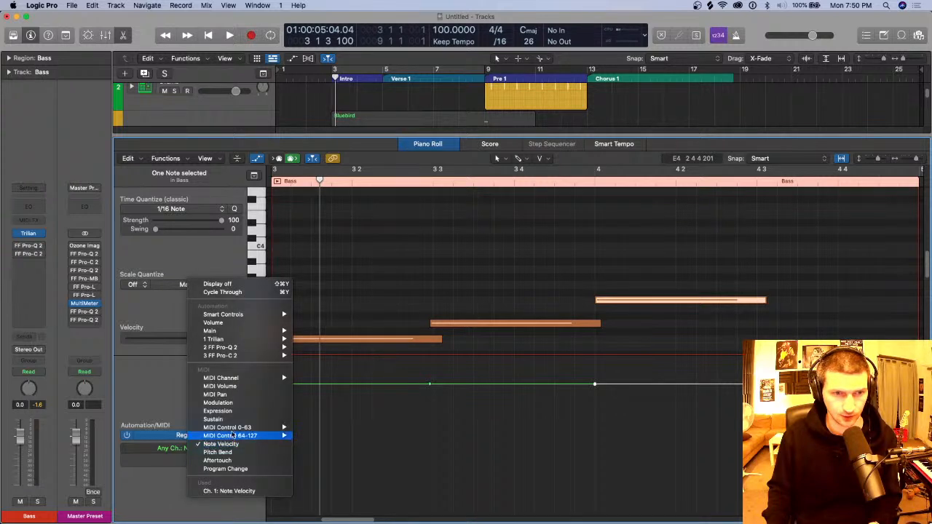
left_click(233, 420)
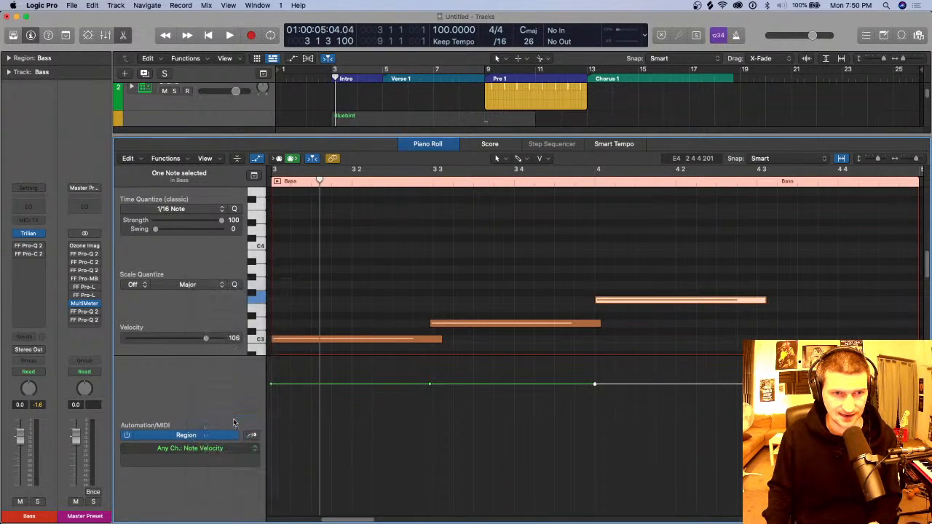
Step: Add sustain automation across the Bass region and raise it to 127
left_click(351, 447)
left_click_drag(351, 445, 295, 372)
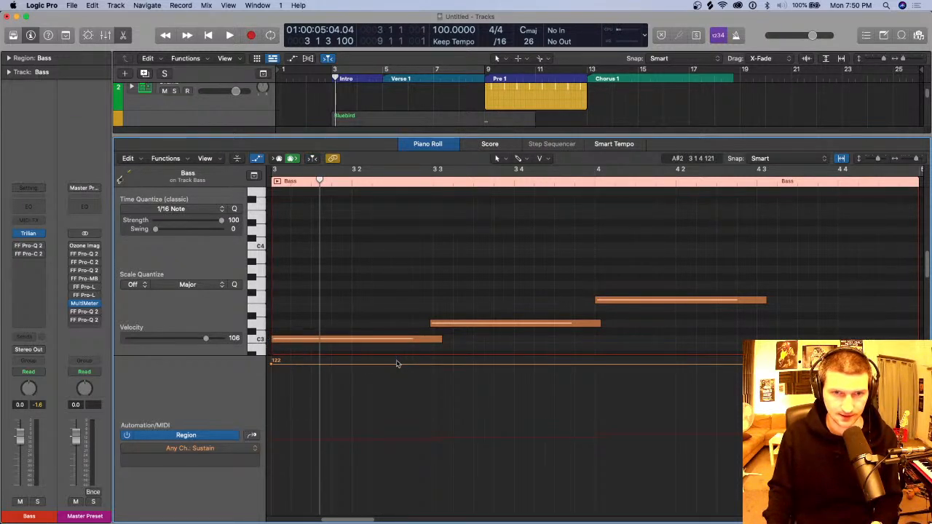
left_click_drag(394, 363, 395, 348)
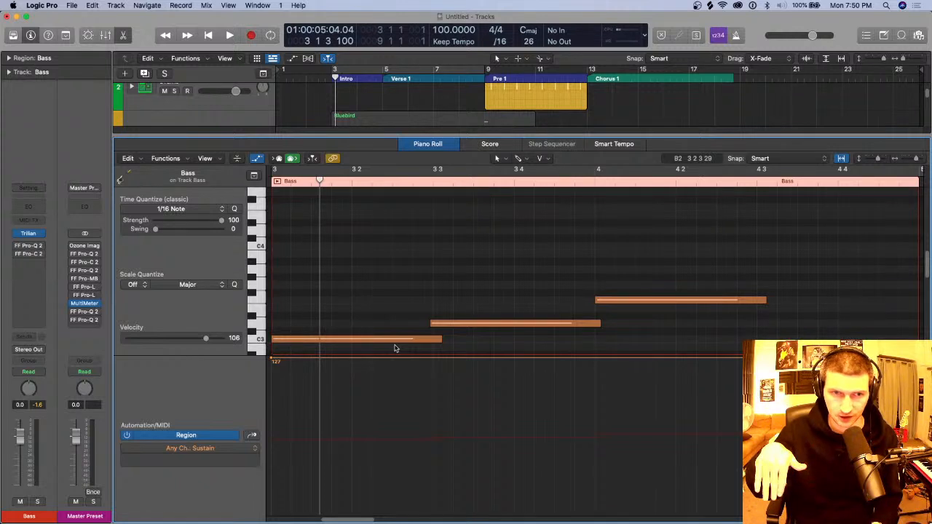
Step: Add a brief sustain drop to 0 just after the first bass note ends, returning to 127
left_click(447, 360)
left_click(455, 359)
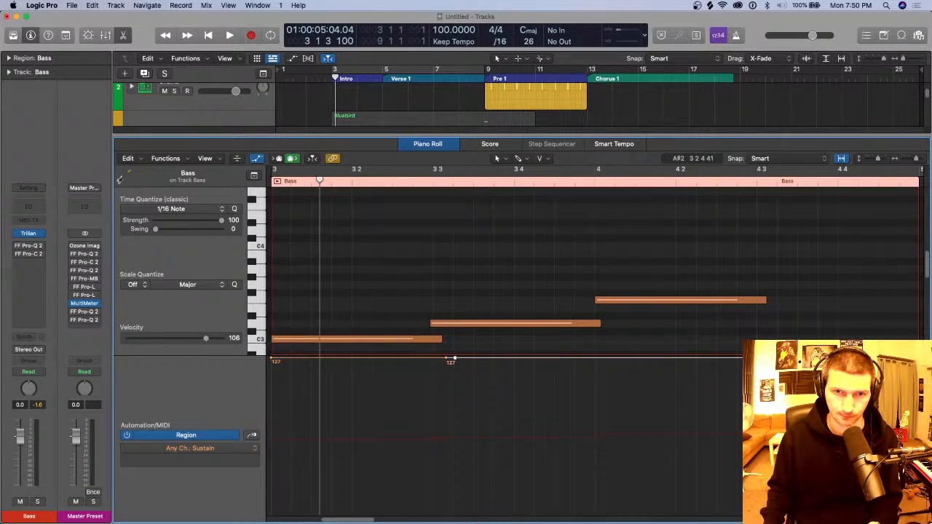
left_click_drag(455, 360, 455, 510)
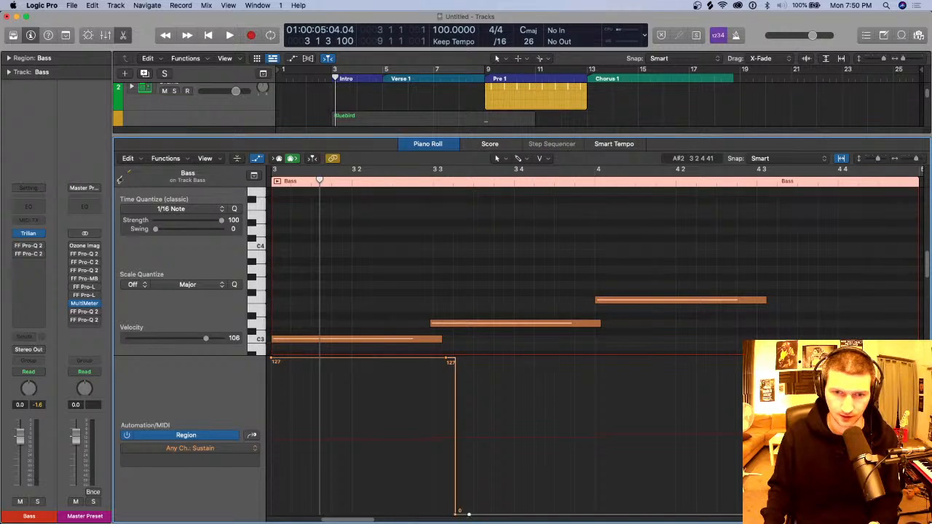
left_click(469, 359)
left_click_drag(459, 359, 470, 359)
Step: Tighten the sustain drop into a narrow gap around the start of the second bass note and close the Piano Roll
left_click(449, 518)
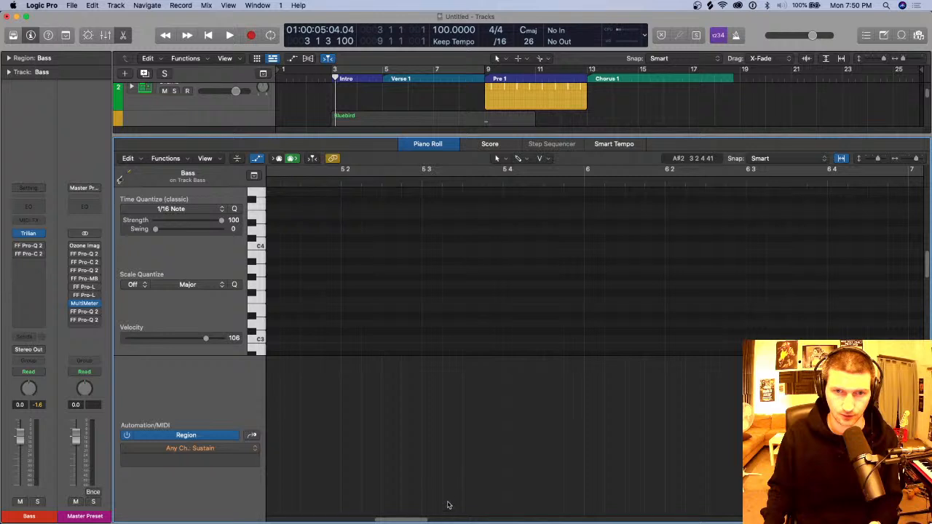
scroll(446, 454, "left", 12)
scroll(510, 451, "right", 10)
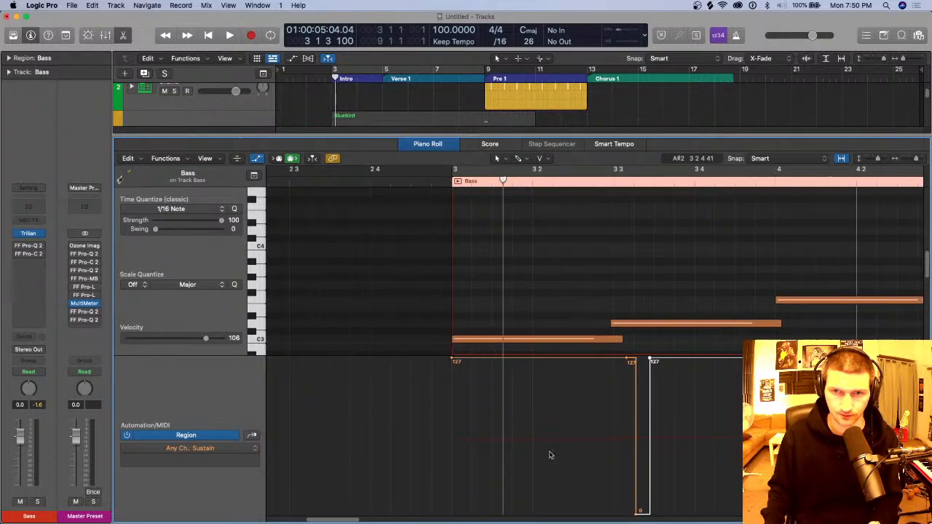
left_click(532, 514)
left_click_drag(532, 514, 519, 512)
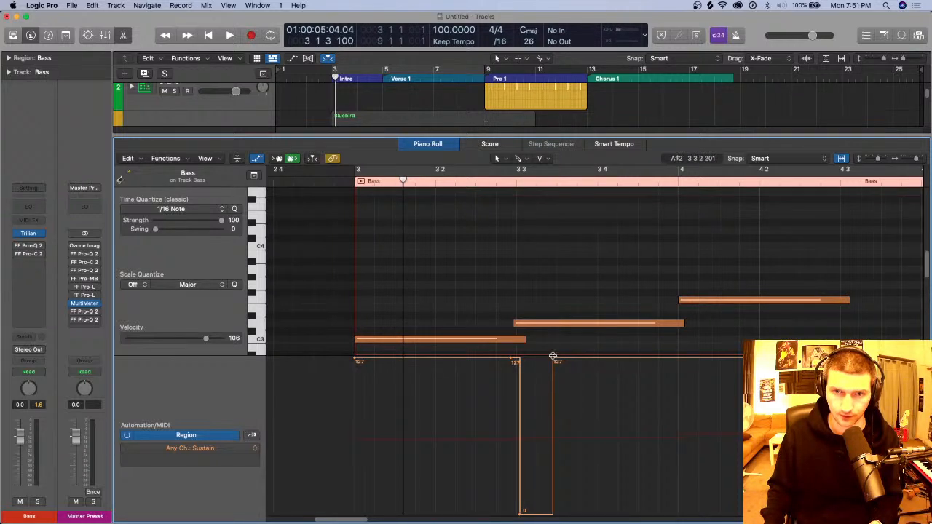
left_click_drag(554, 361, 524, 359)
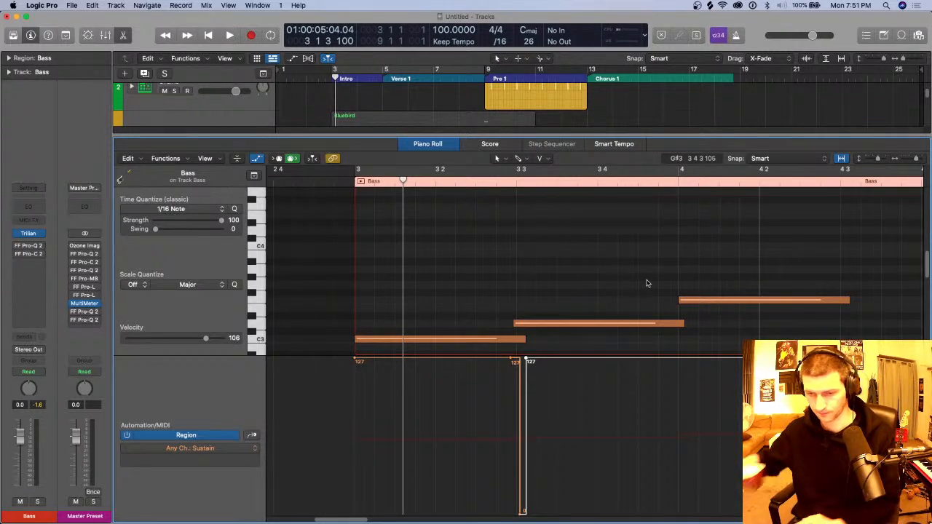
scroll(684, 320, "down", 3)
scroll(728, 350, "down", 1)
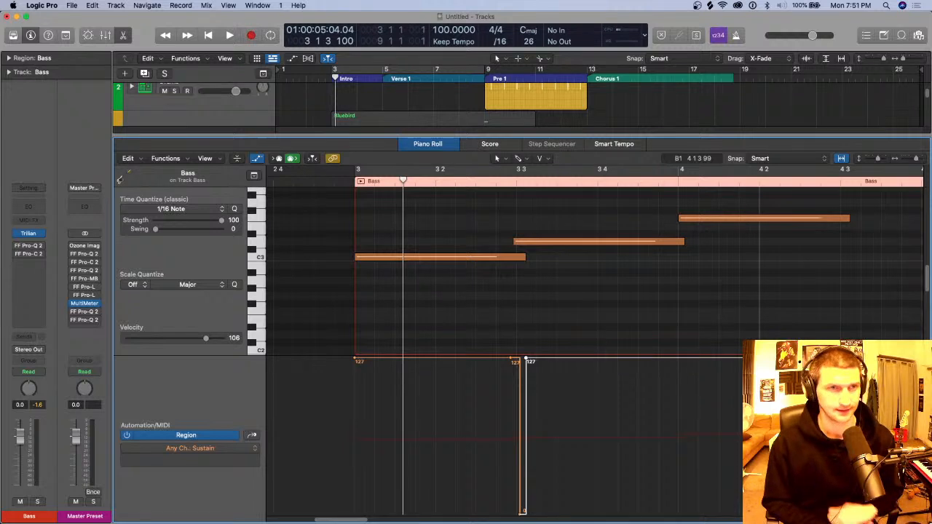
key("p")
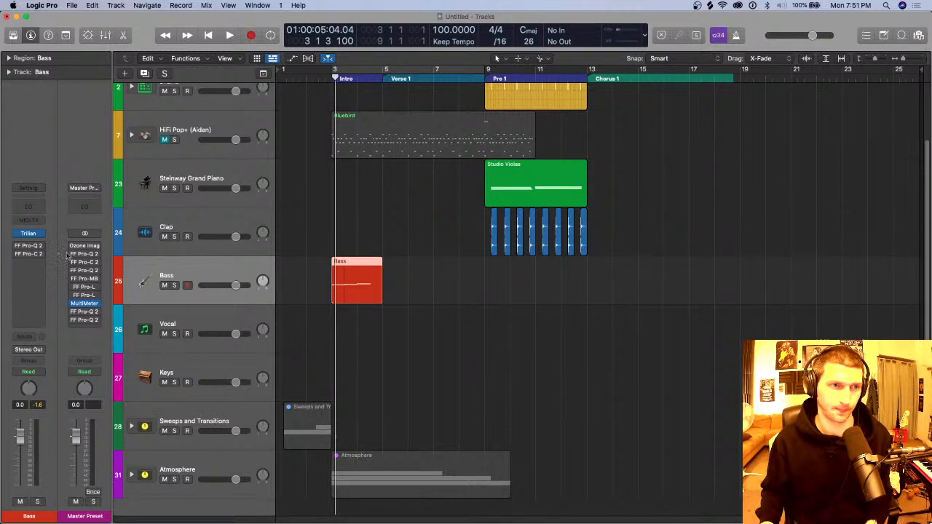
Step: Insert a stereo FabFilter FF Pro-Q 2 in the Bass track's next free audio effect slot
left_click(209, 225)
left_click(216, 275)
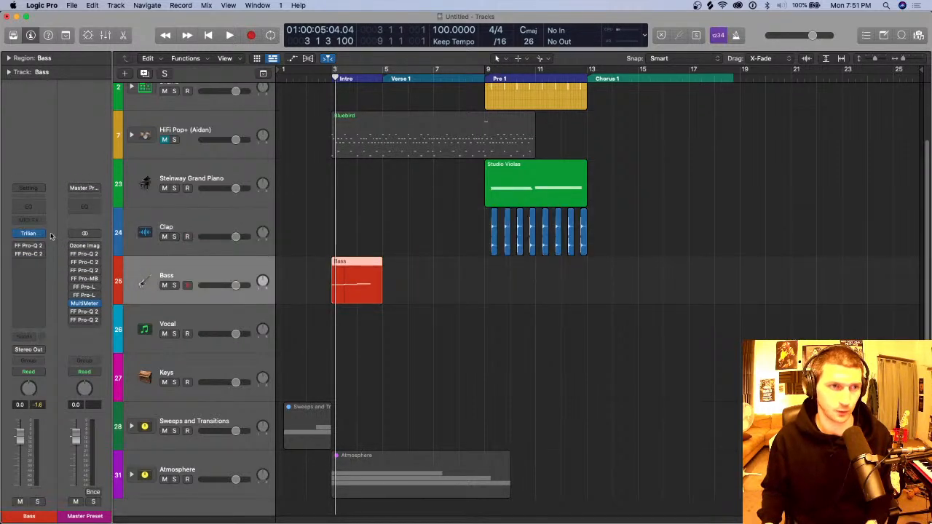
left_click(45, 264)
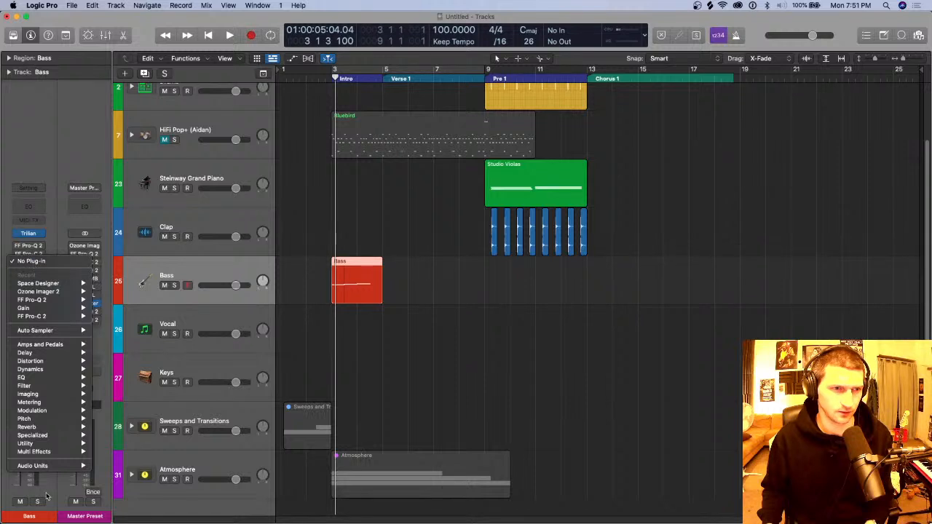
mouse_move(61, 466)
mouse_move(115, 474)
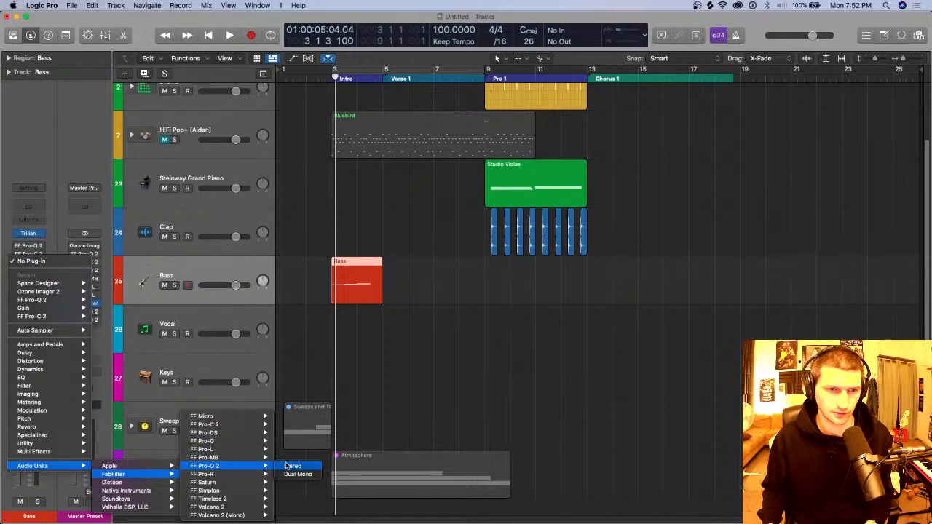
left_click(288, 467)
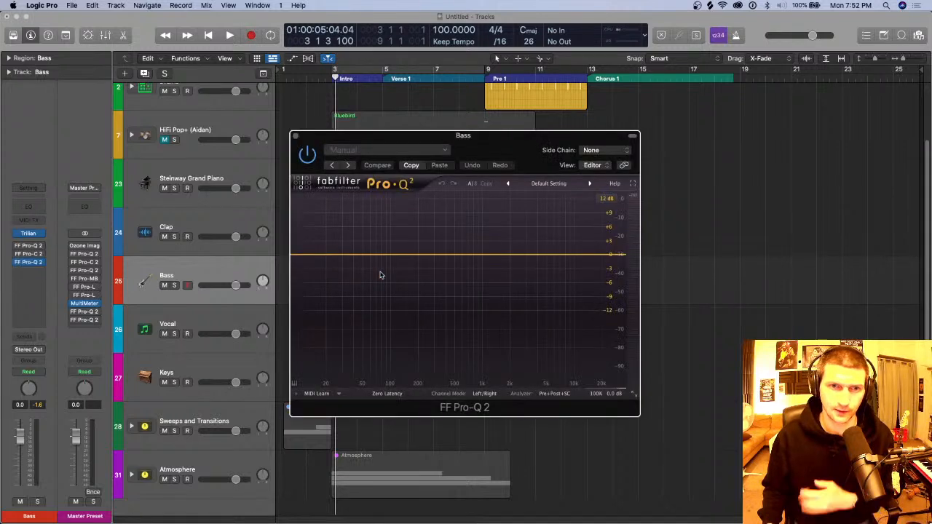
Step: Add a bell cut of about -9.4 dB near 347 Hz, switch the channel mode to Mid/Side and restrict the band to mid
left_click_drag(442, 257, 440, 301)
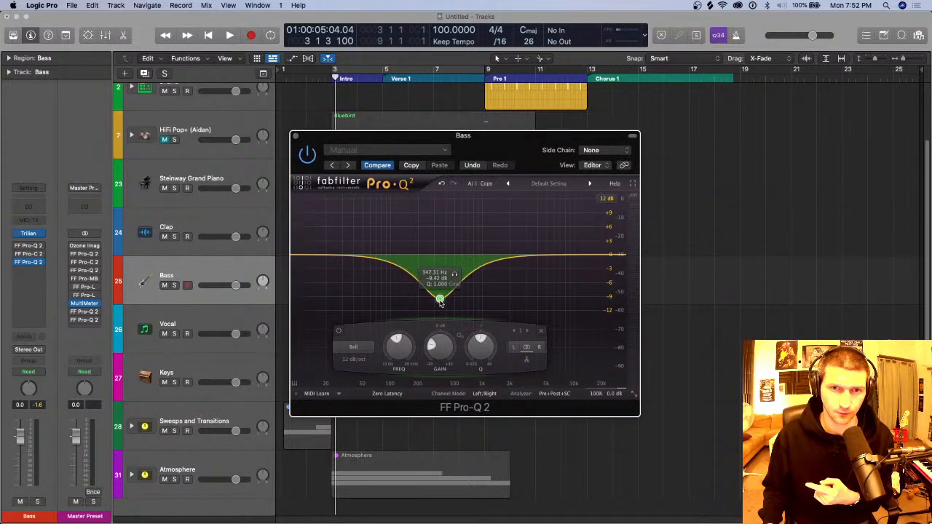
left_click(486, 394)
left_click(495, 415)
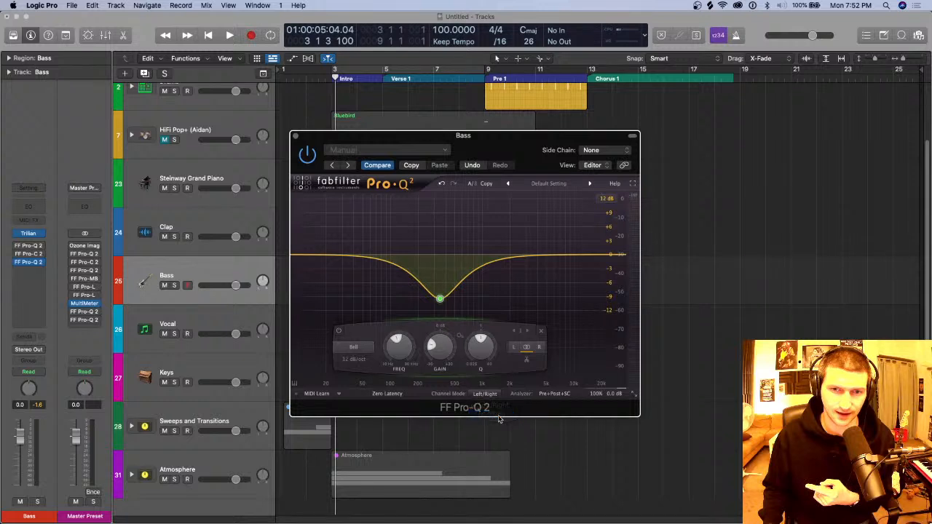
left_click(514, 346)
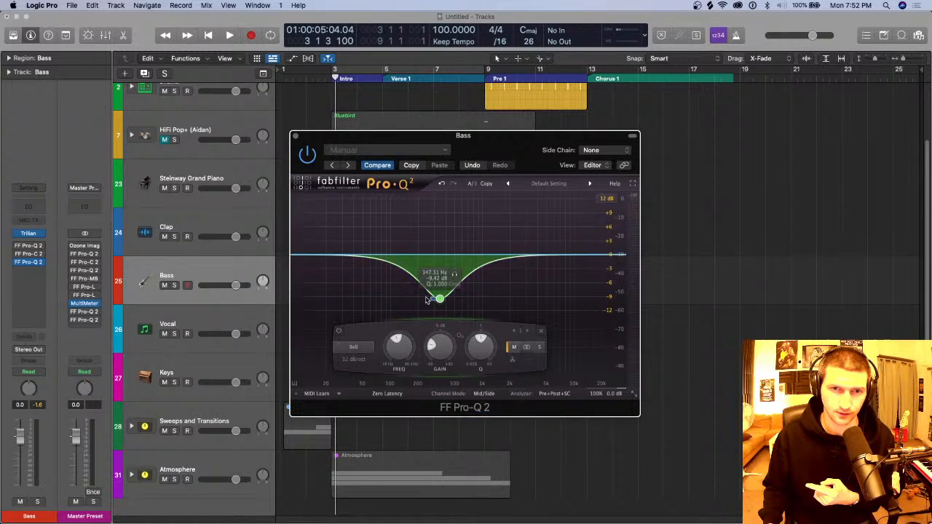
Step: Shift the mid cut to about 409 Hz and slightly deeper with a Q of 0.690, and close the equalizer
mouse_move(439, 299)
left_mouse_down()
mouse_move(439, 308)
mouse_move(437, 291)
mouse_move(446, 301)
left_mouse_up()
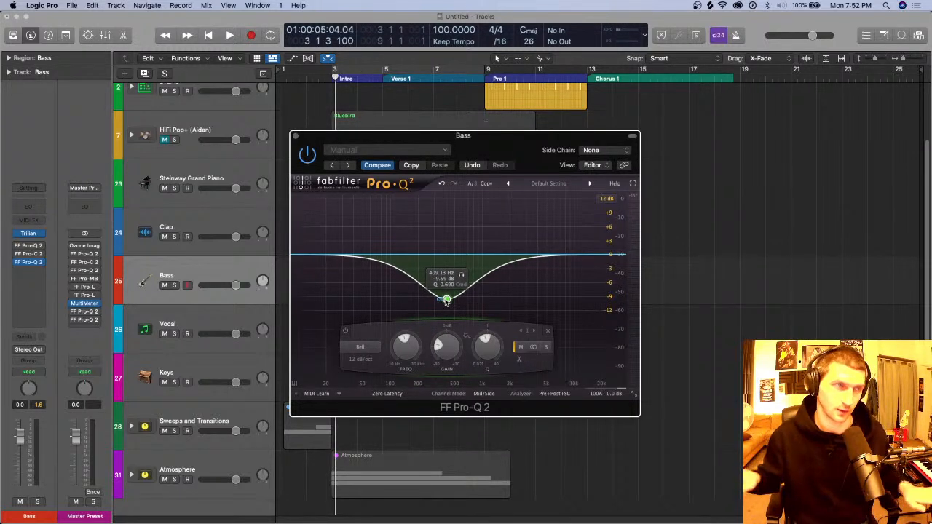
left_click_drag(524, 135, 499, 91)
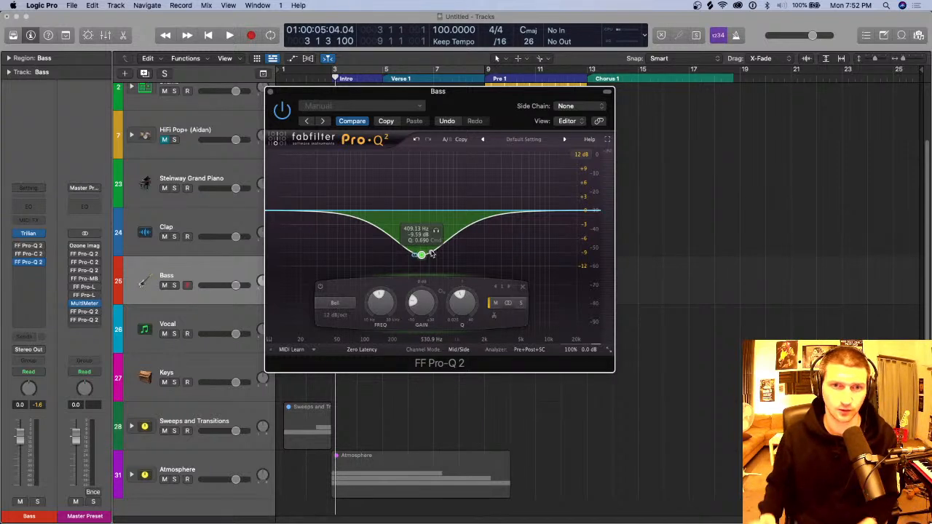
mouse_move(421, 255)
left_mouse_down()
mouse_move(415, 227)
mouse_move(422, 256)
left_mouse_up()
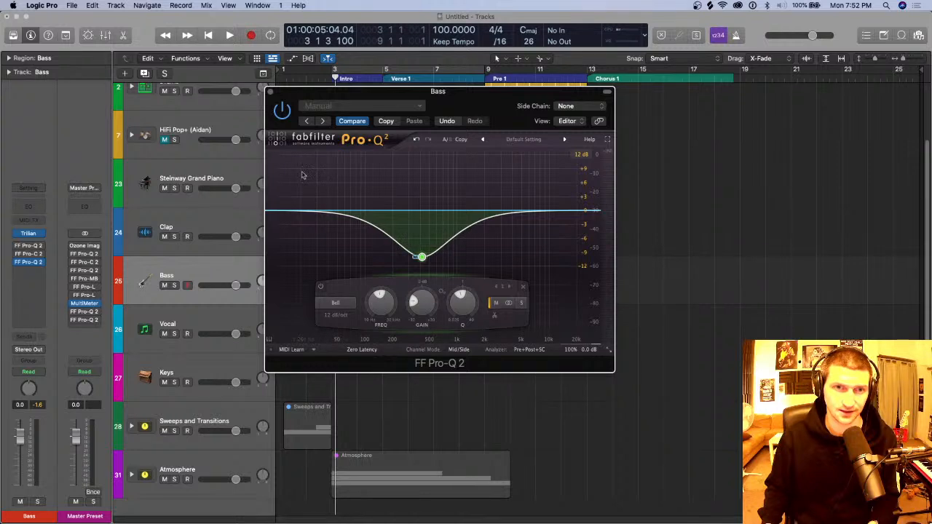
left_click(271, 92)
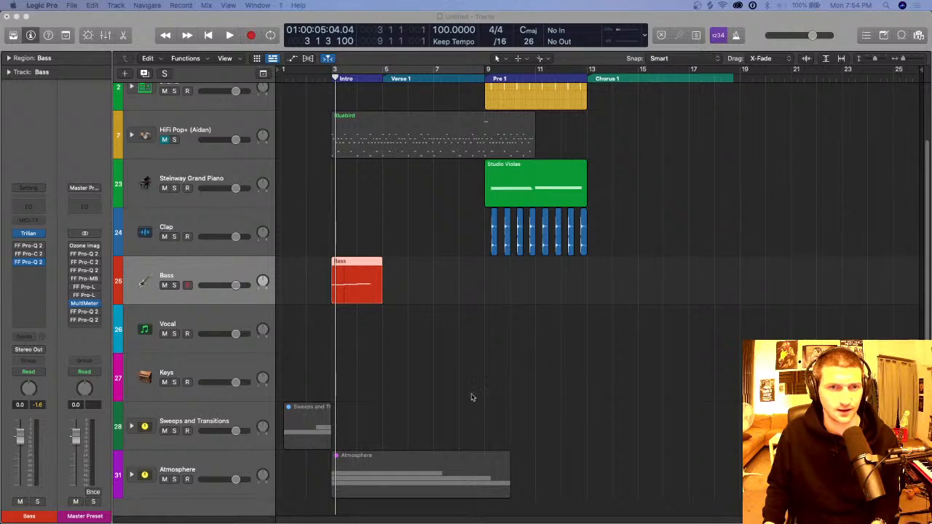
Step: Reduce the track heights to fit all tracks in view and check the Ref Track and Bass channel strips
key("super+Up")
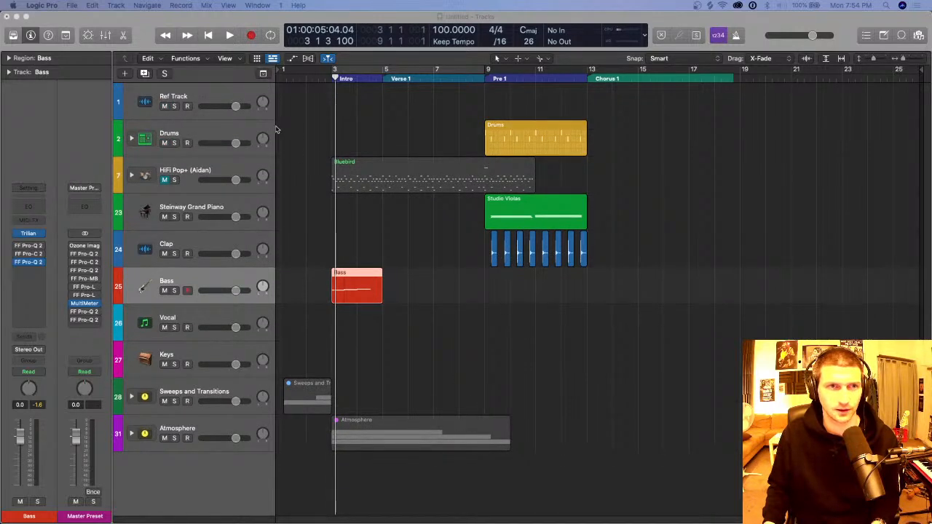
left_click(236, 97)
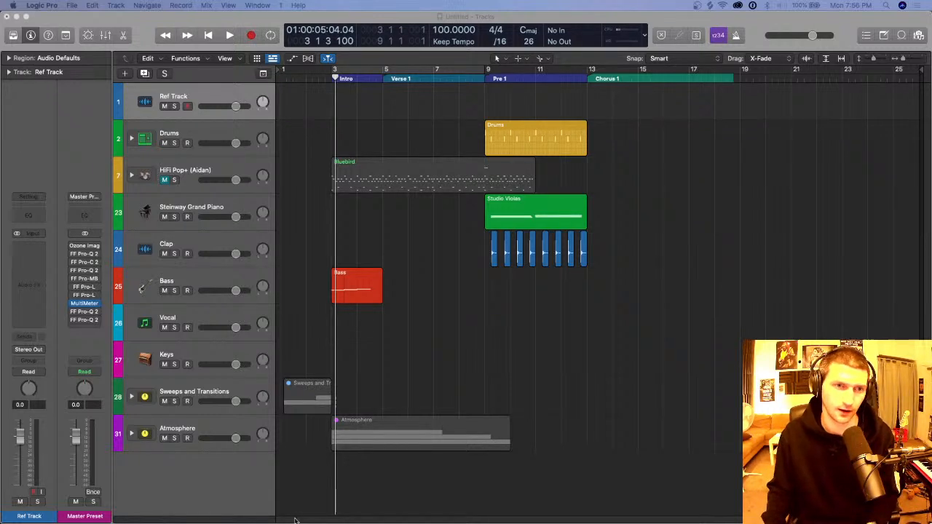
left_click(206, 273)
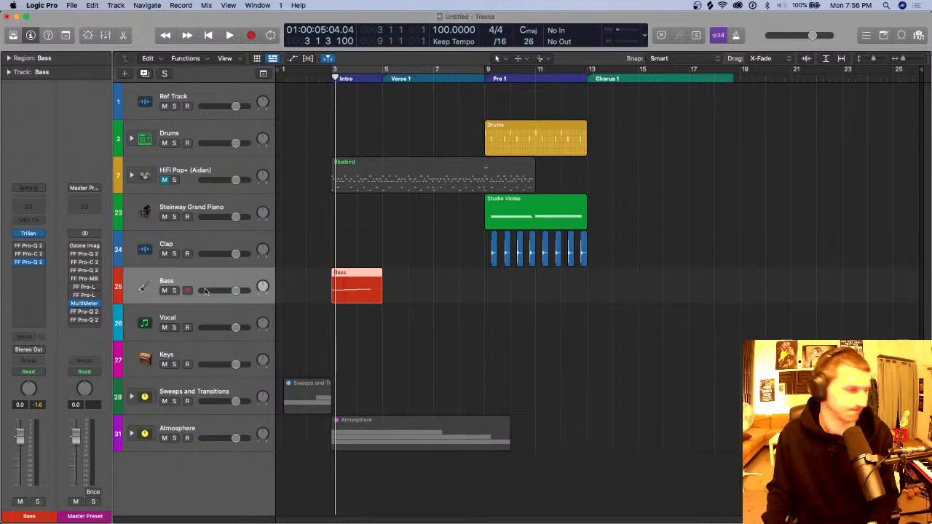